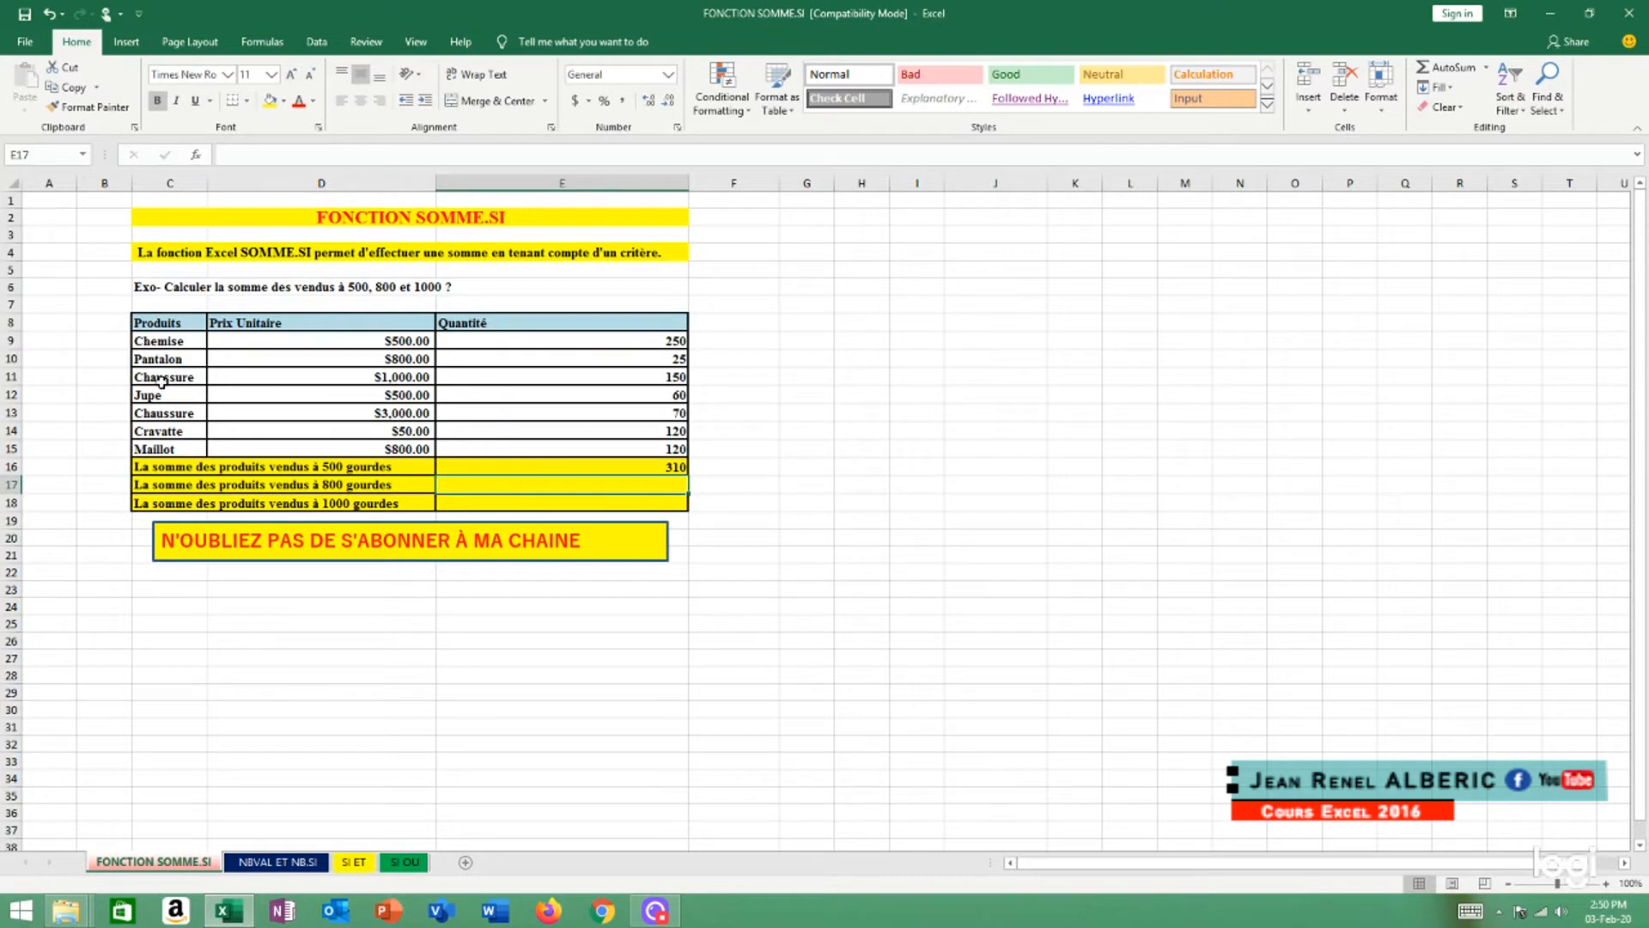
Widen the yellow banner below the table until its full text ending in "YOUTUBE SVP" fits on one line
left_click(357, 523)
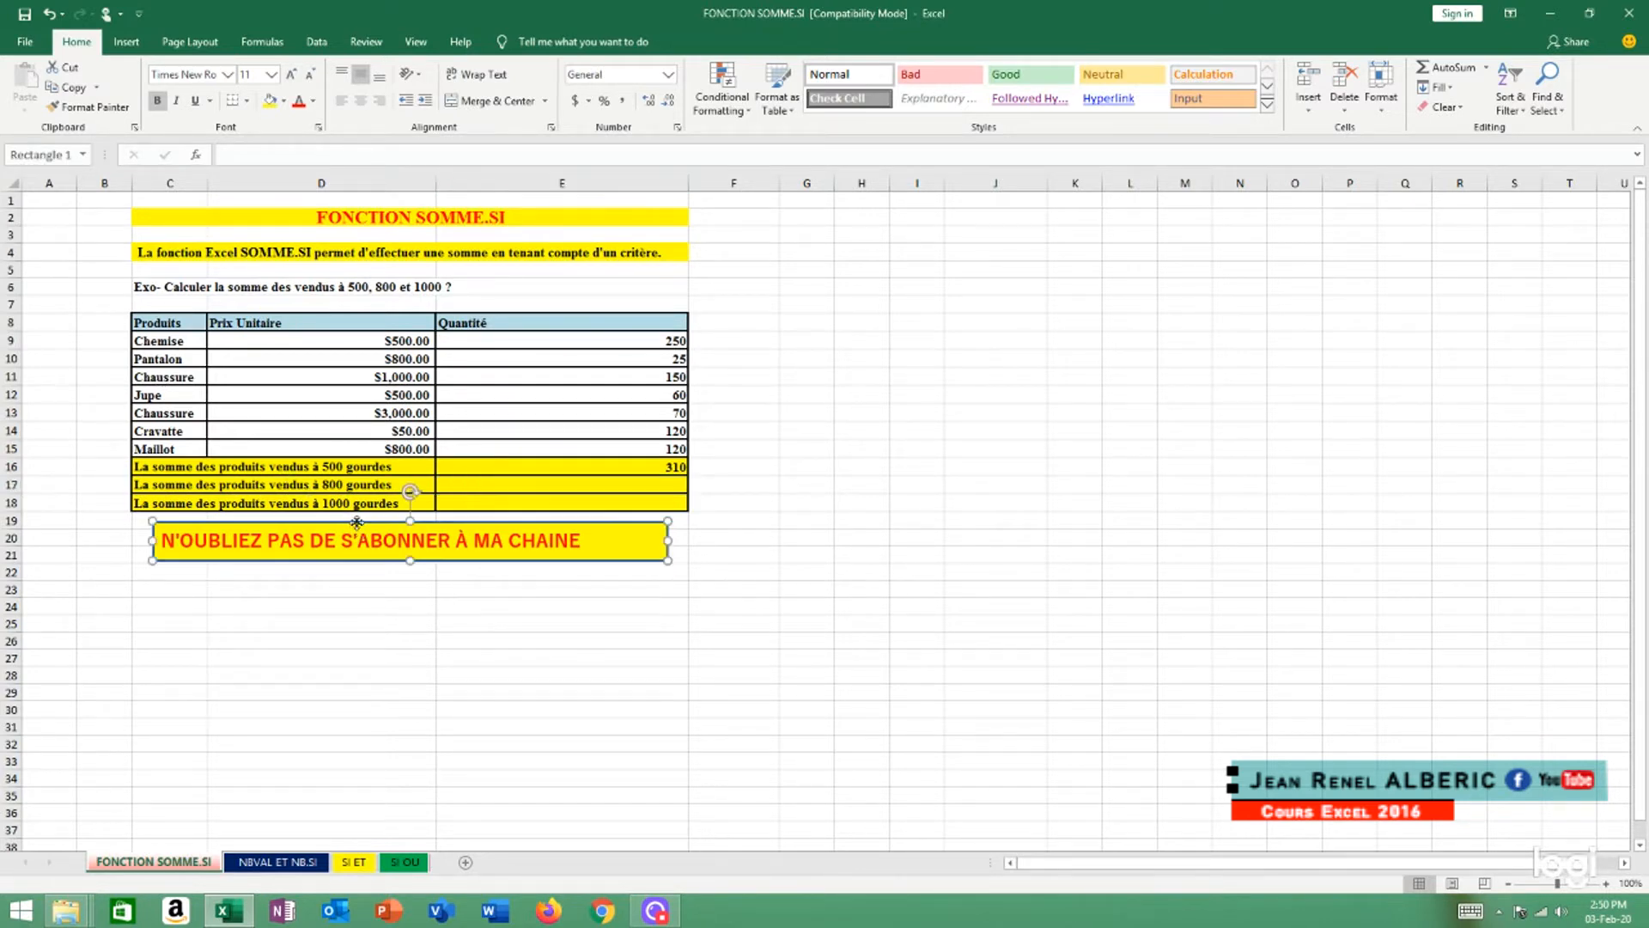
left_click(673, 543)
type("YOUTUBE")
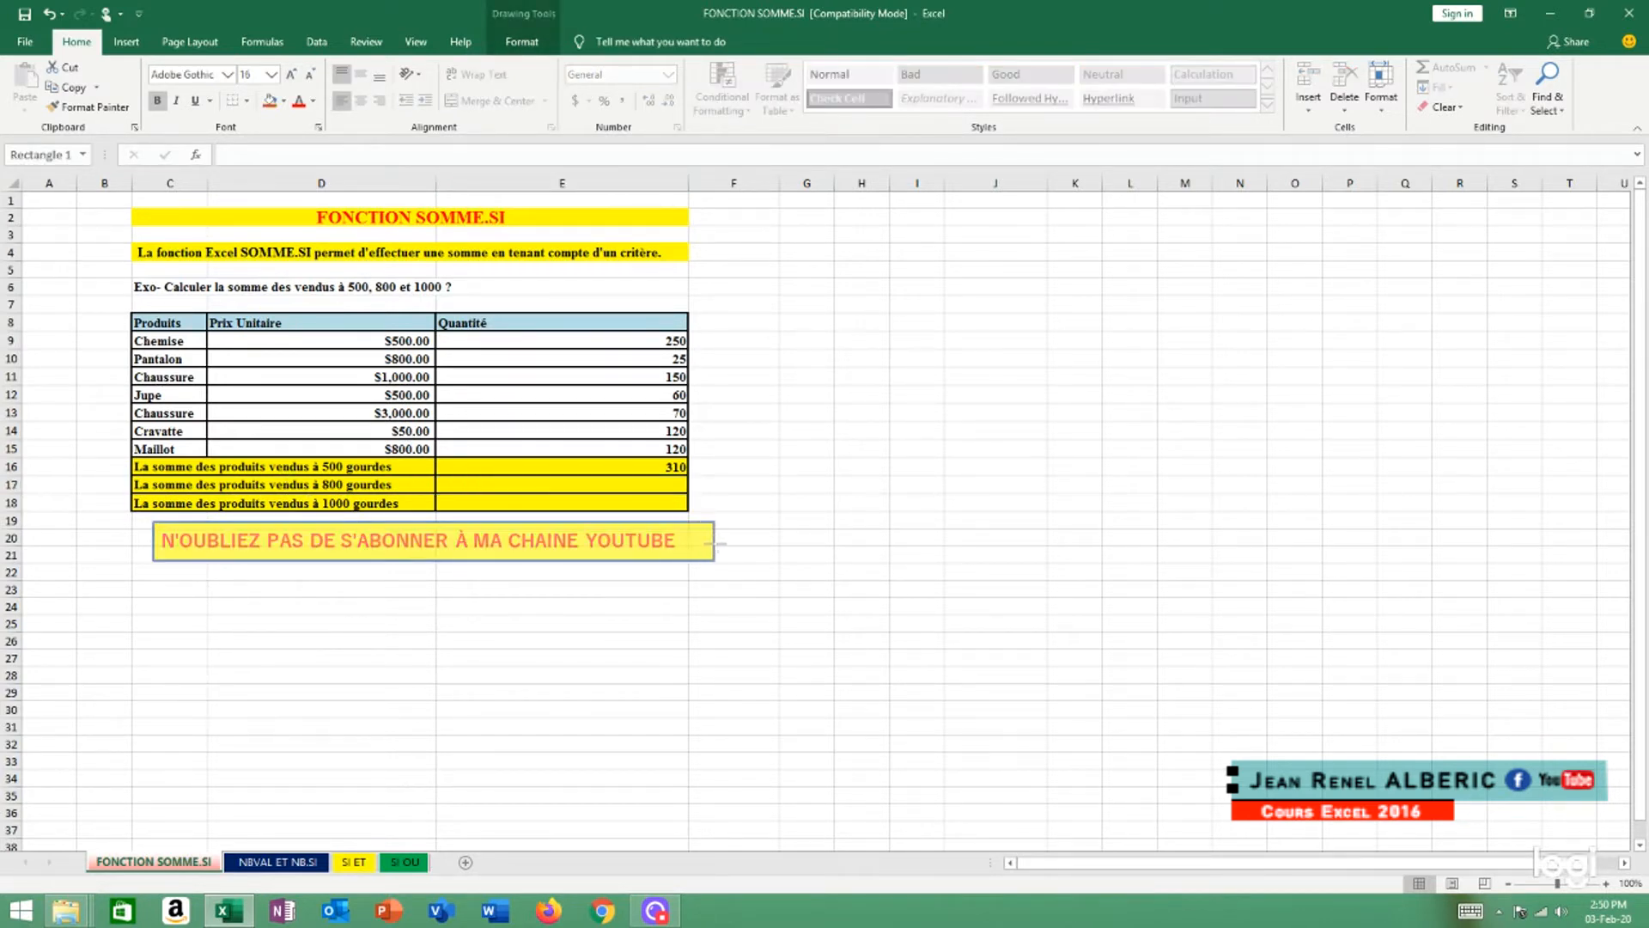
type(" SVP")
Move the yellow banner down to rows 21–22, shift it towards column B, and narrow it slightly to fit its text
left_click(511, 523)
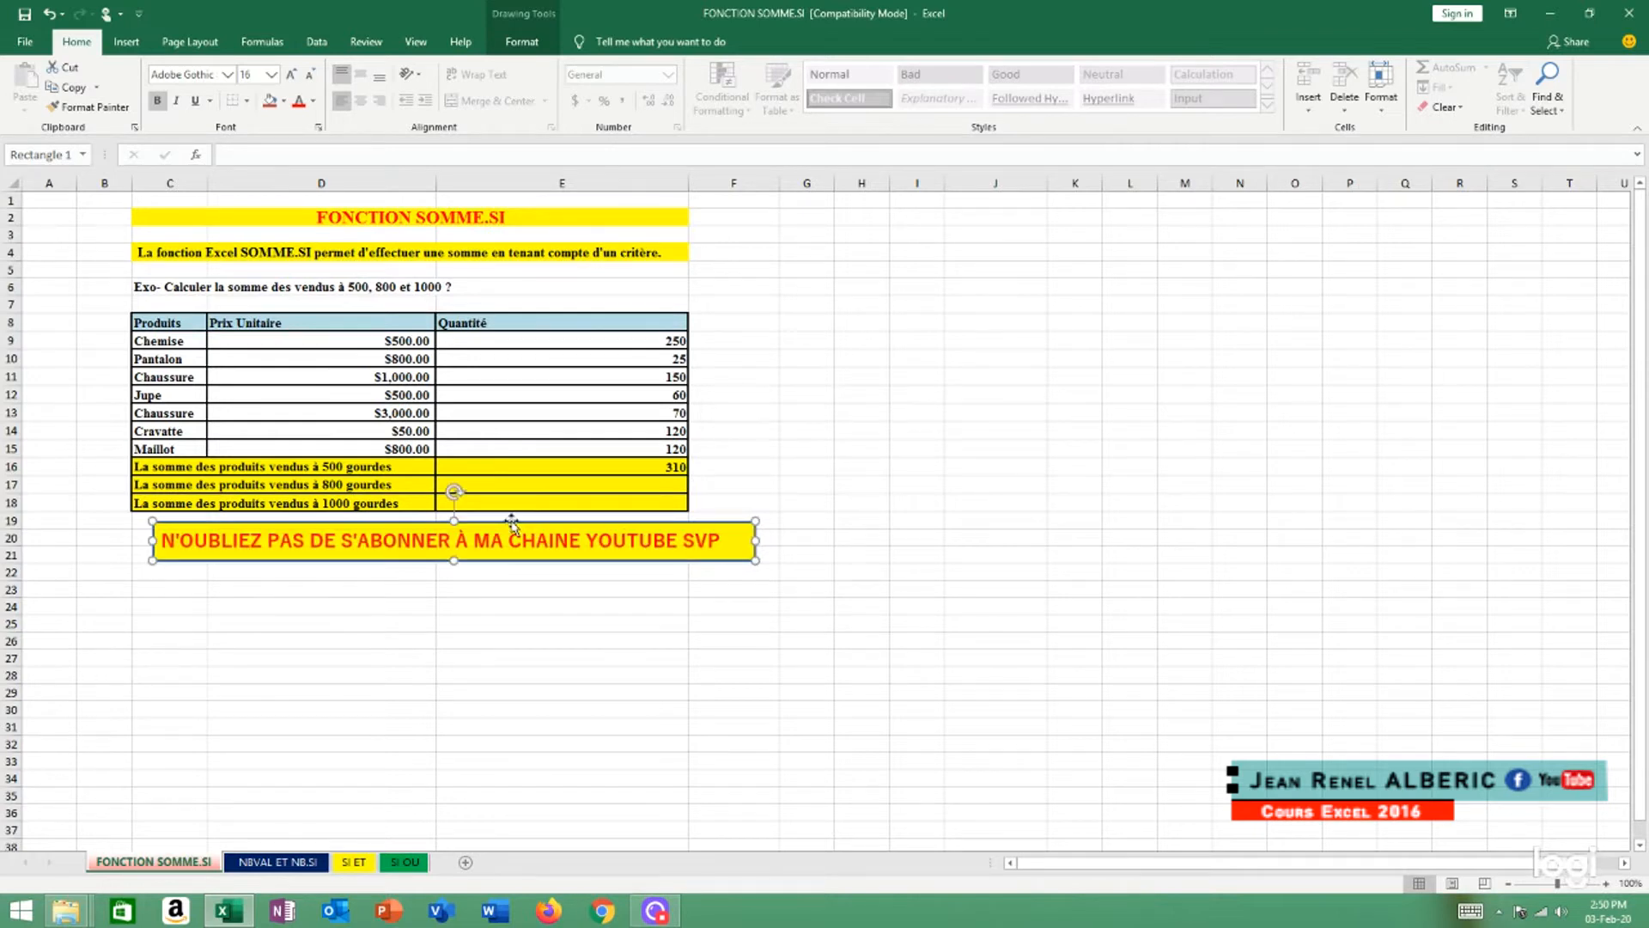
left_click_drag(511, 522, 471, 545)
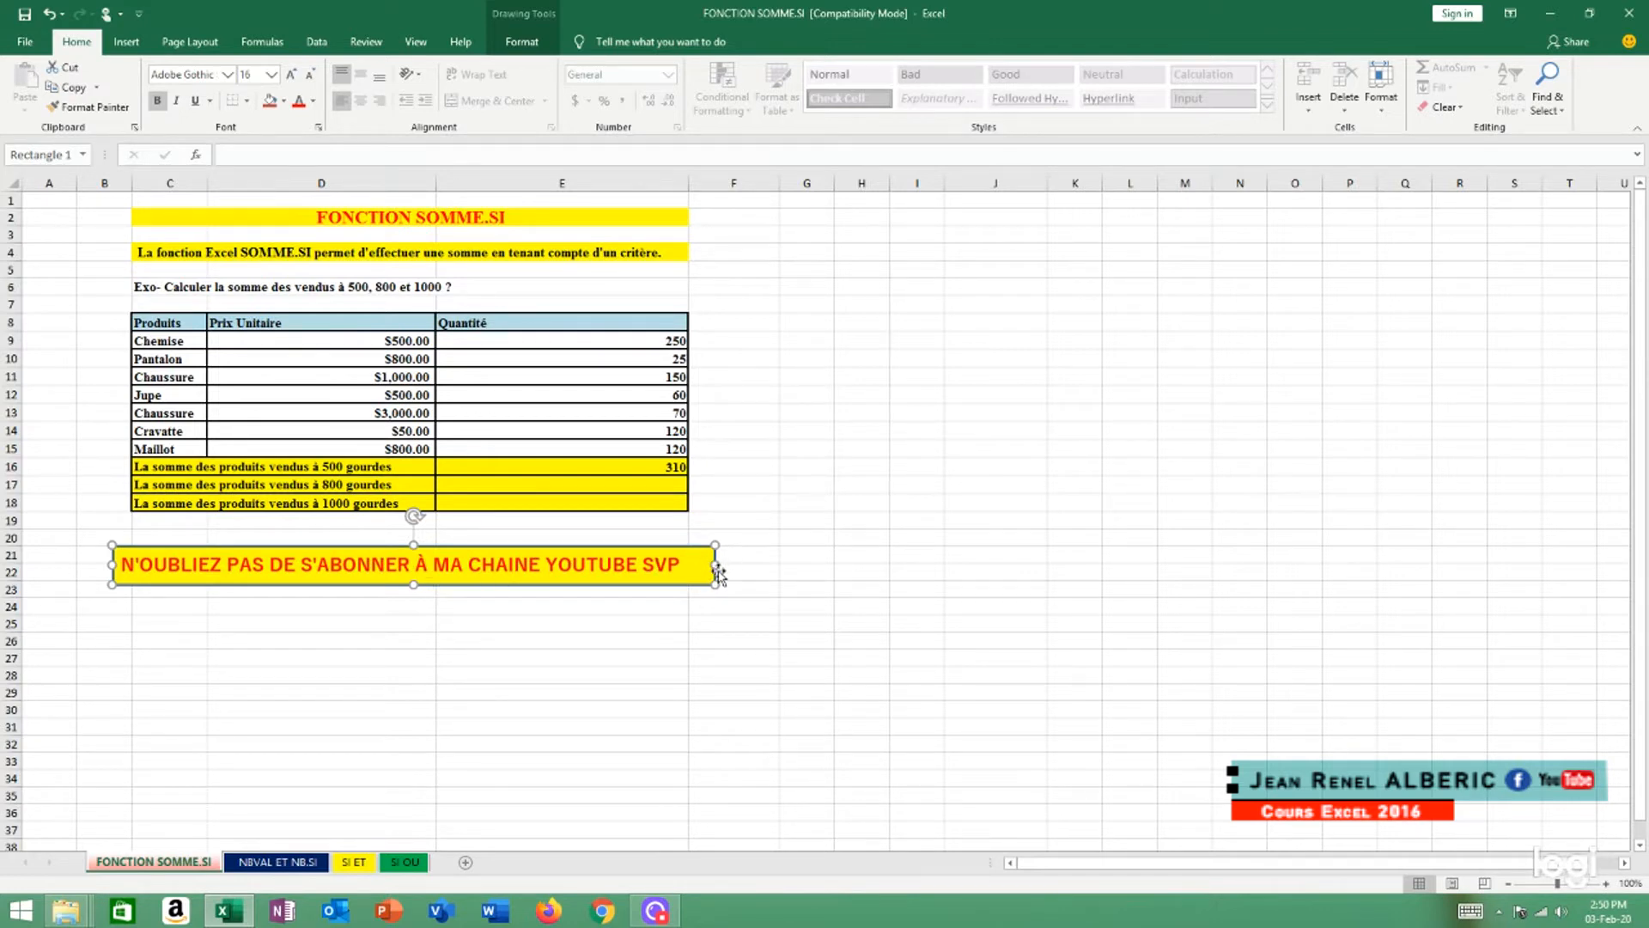
left_click_drag(717, 574, 700, 578)
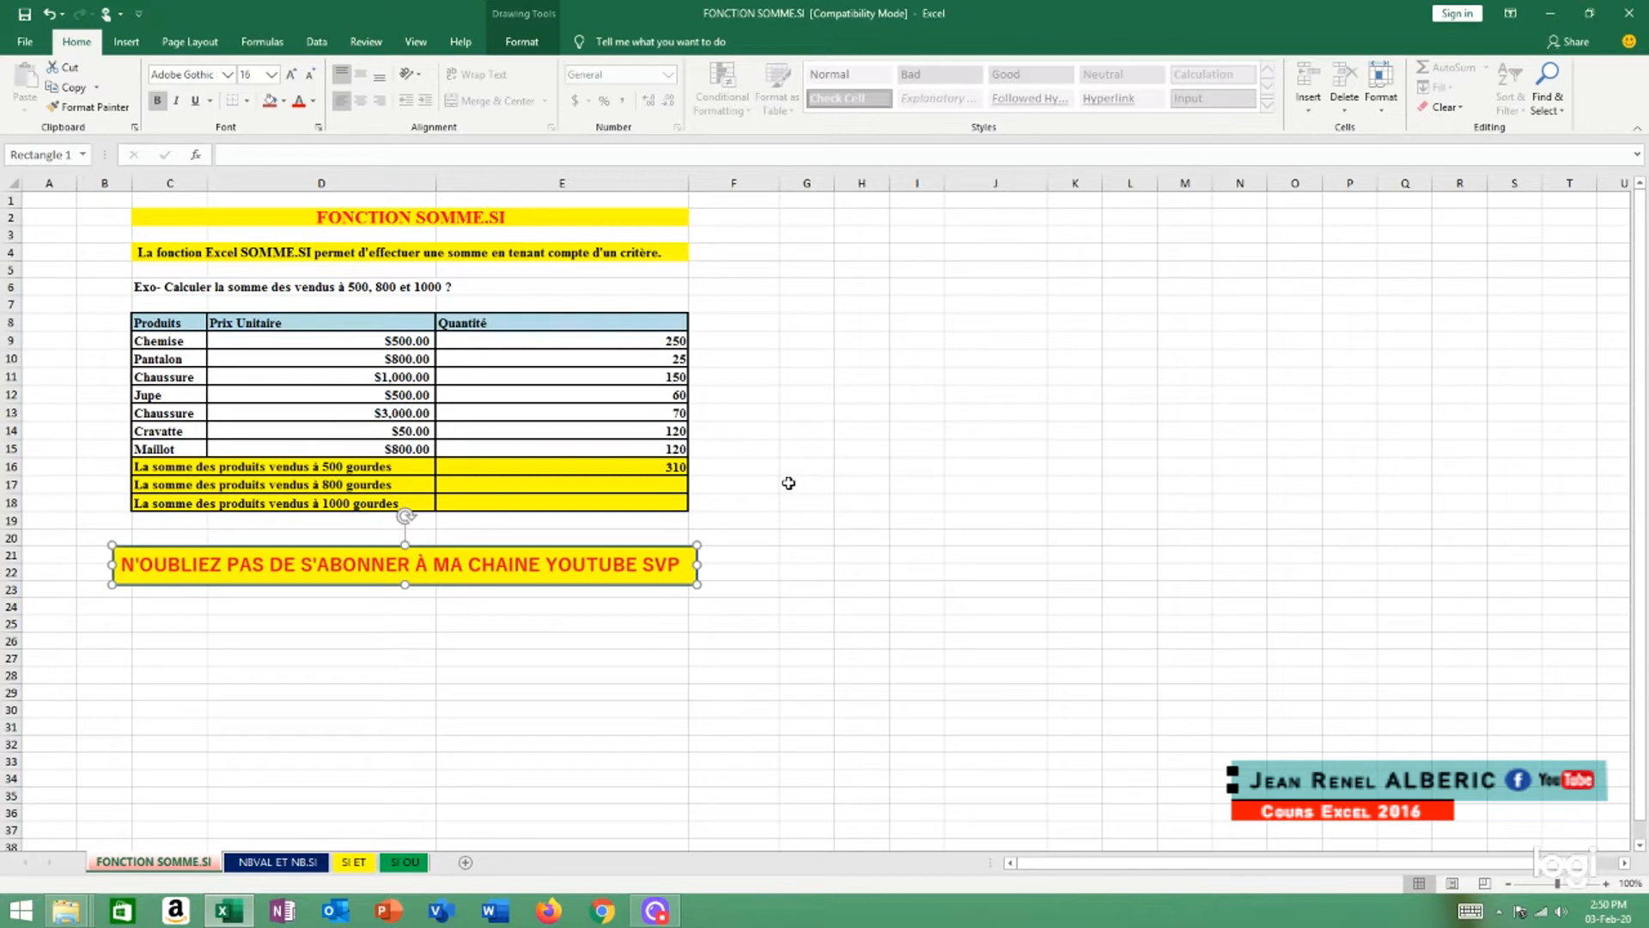
left_click(597, 628)
Insert the word "produits" before "vendus" in the exercise question in cell C6
double_click(166, 286)
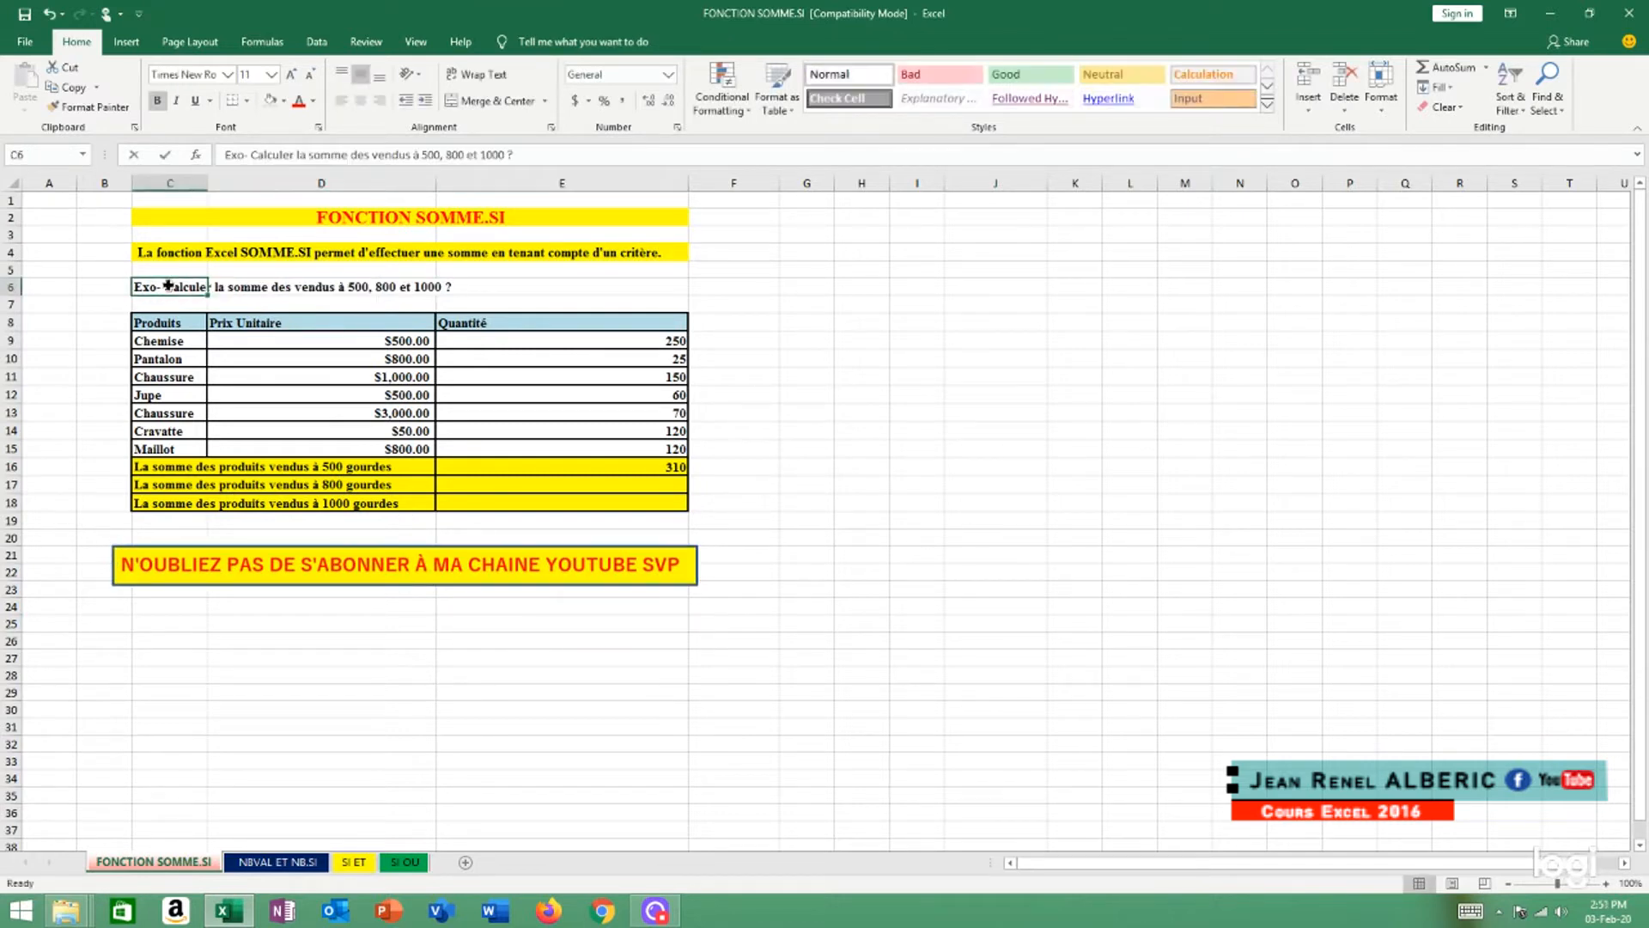
left_click(293, 286)
type("produi")
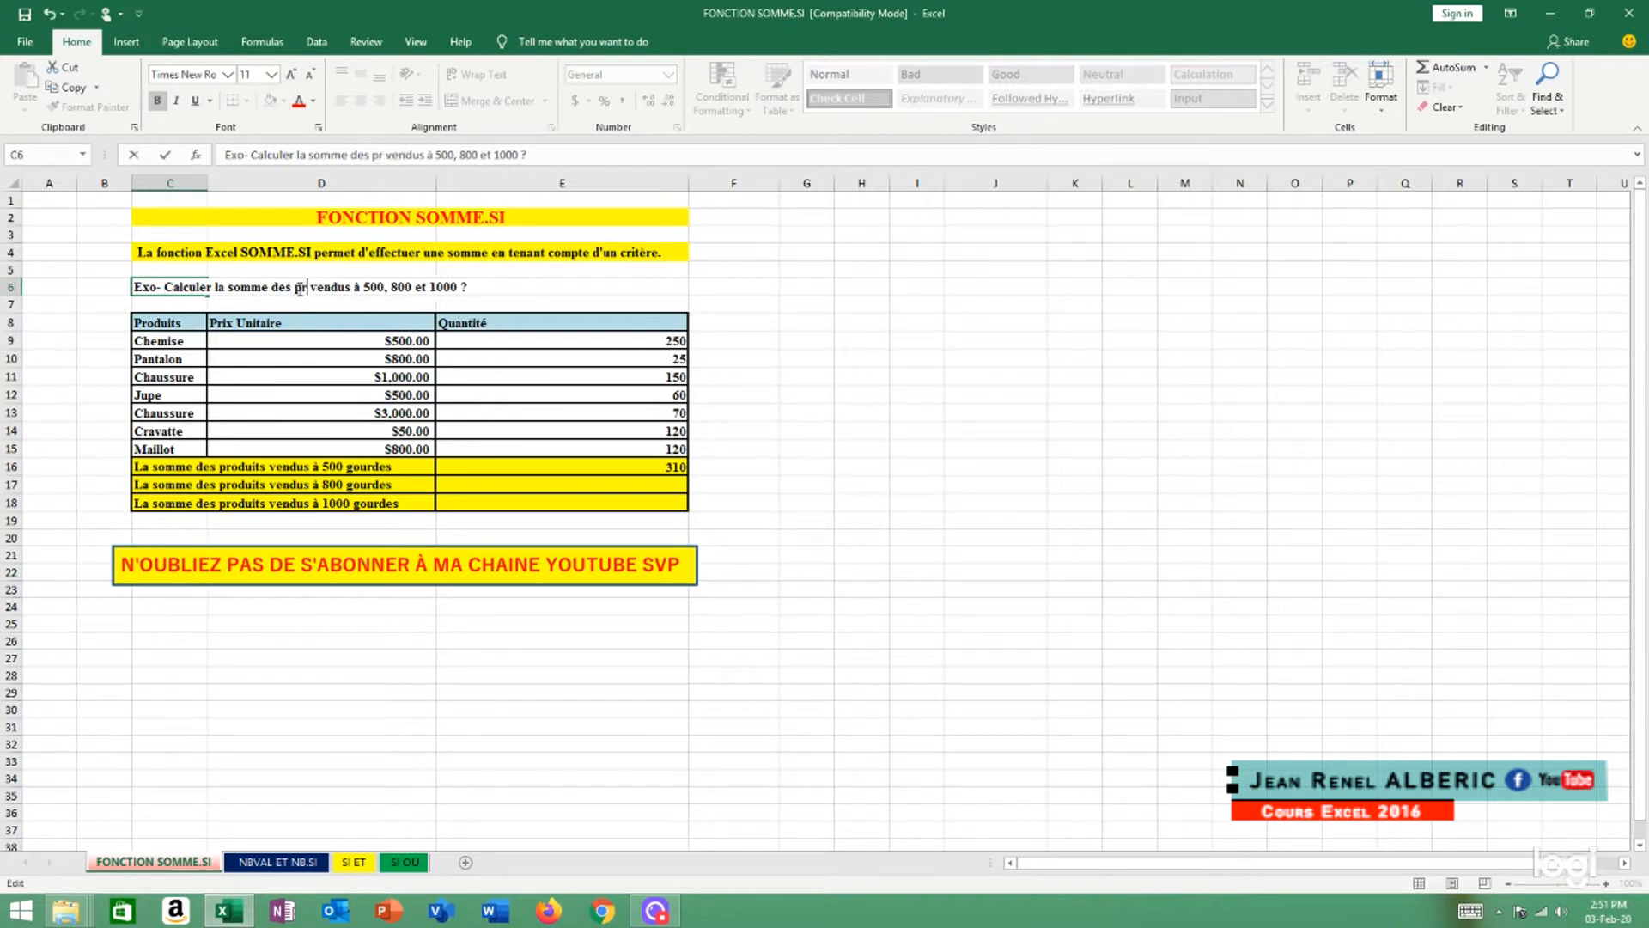
type("ts")
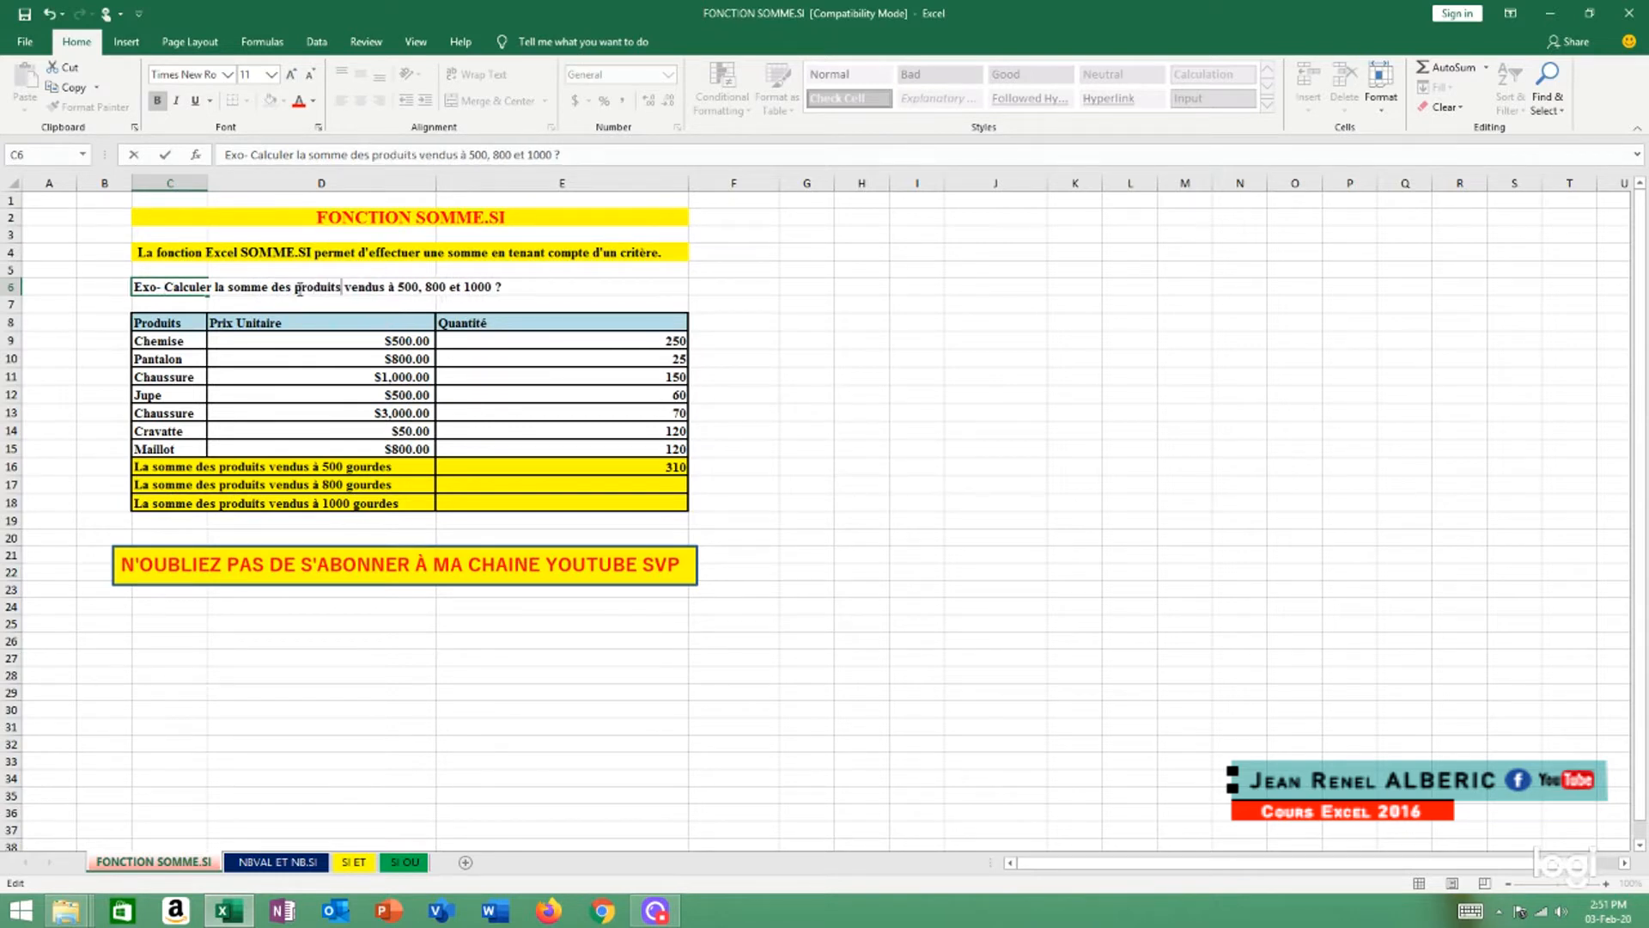
left_click(571, 297)
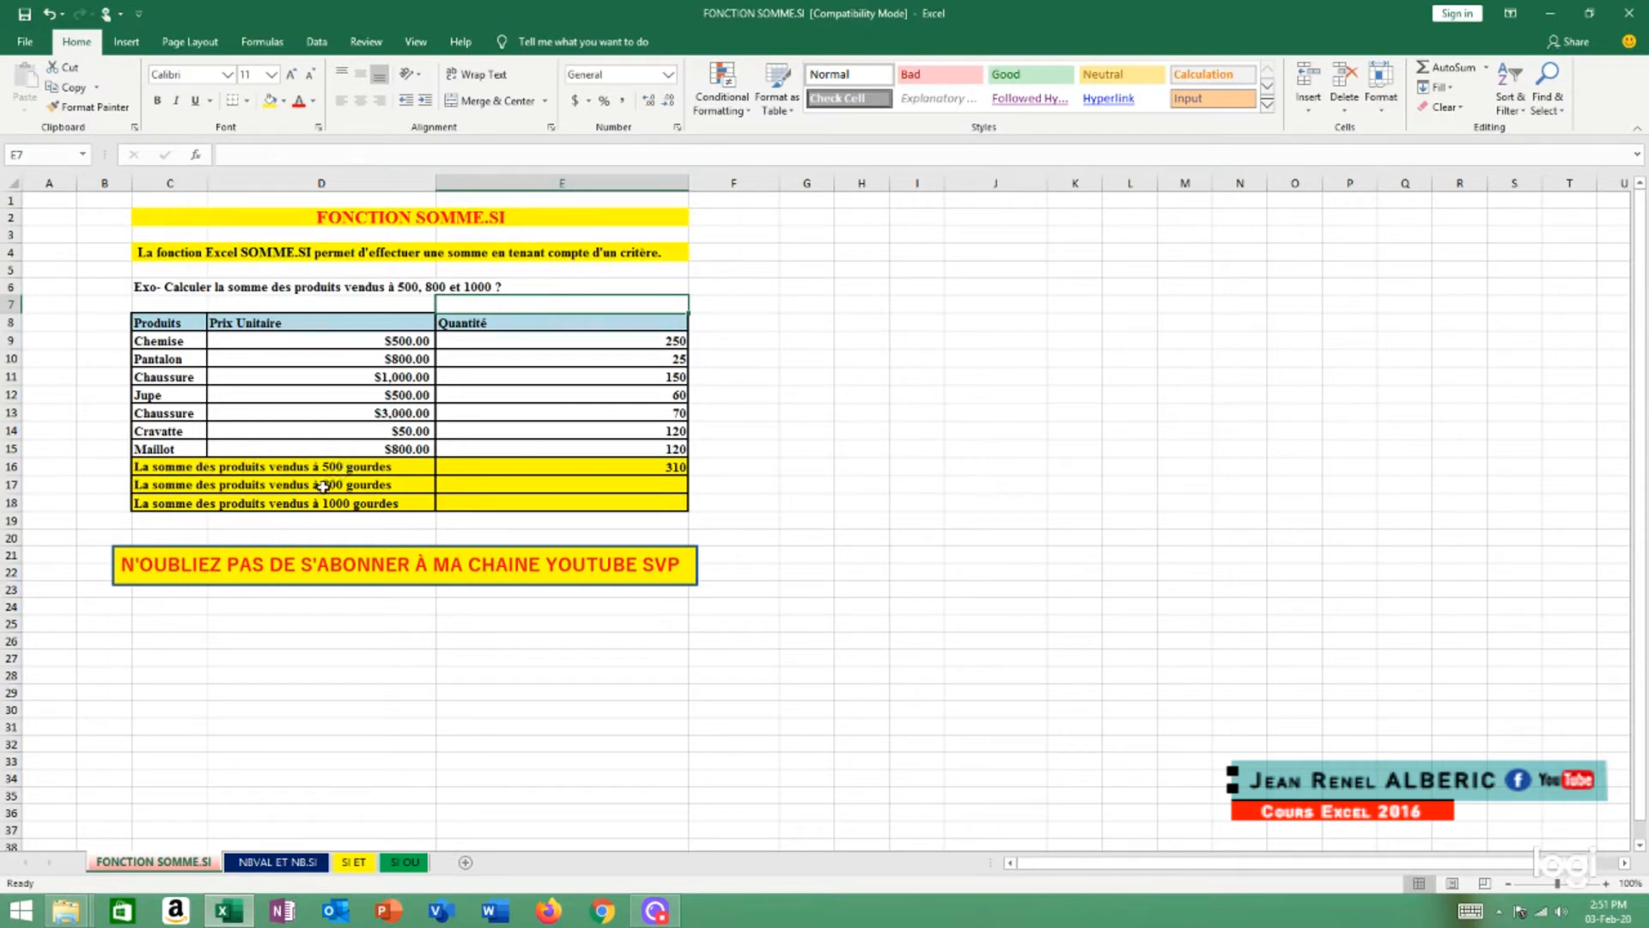
Start a new SUMIF formula in cell E16 with the unit prices D9:D15 as the criteria range
left_click(446, 466)
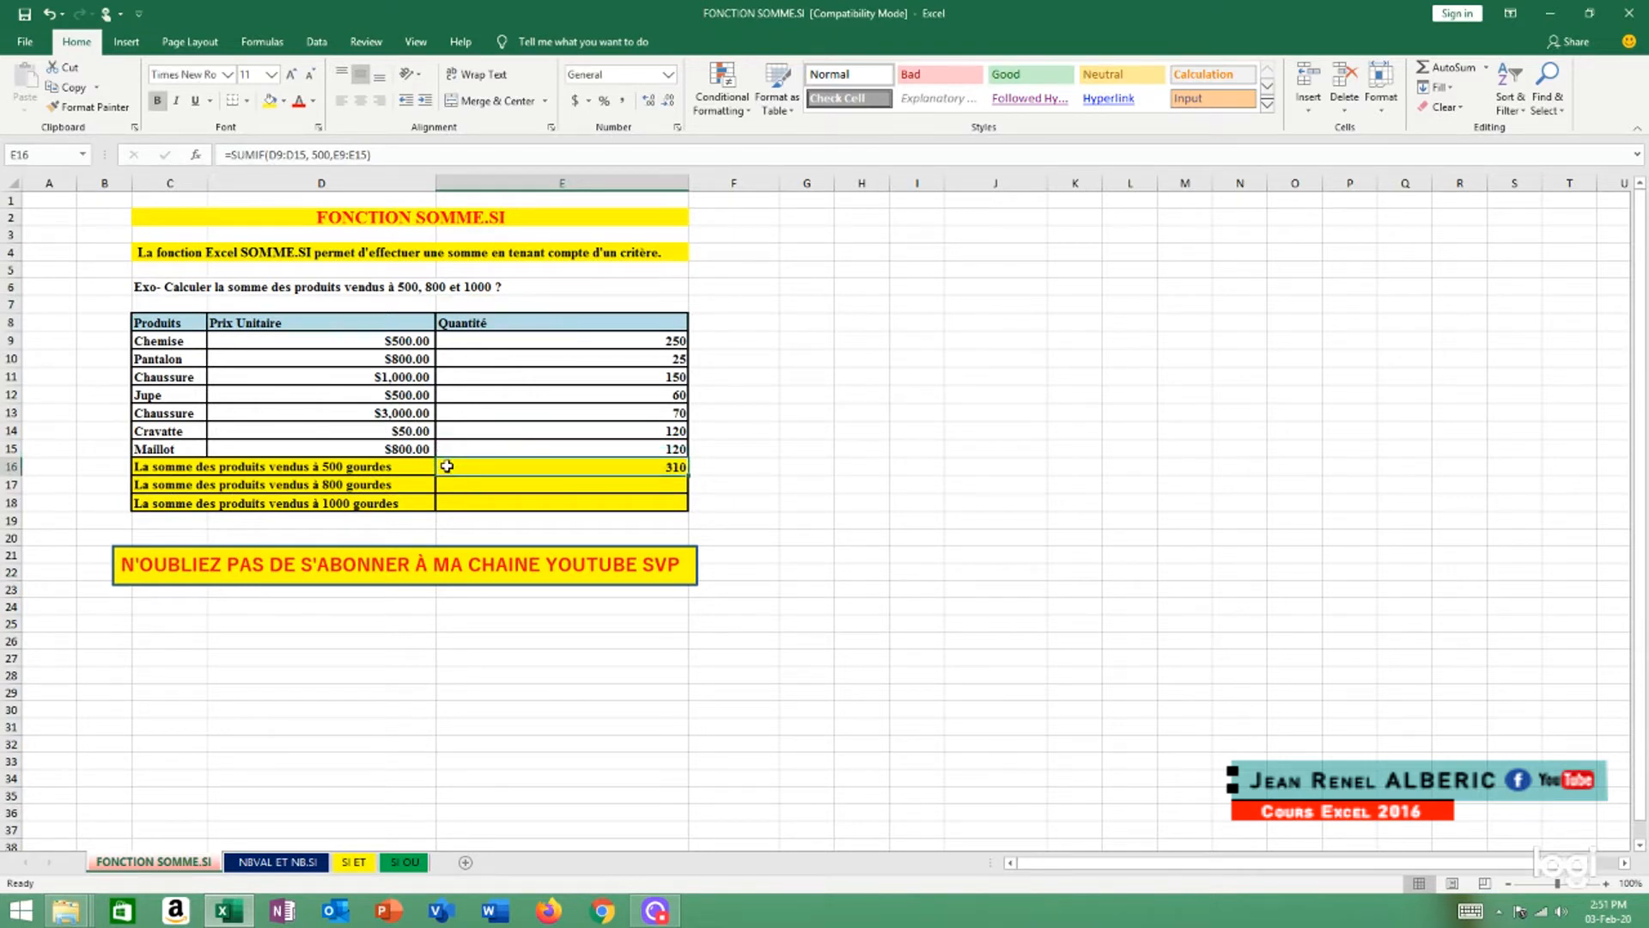
type("=")
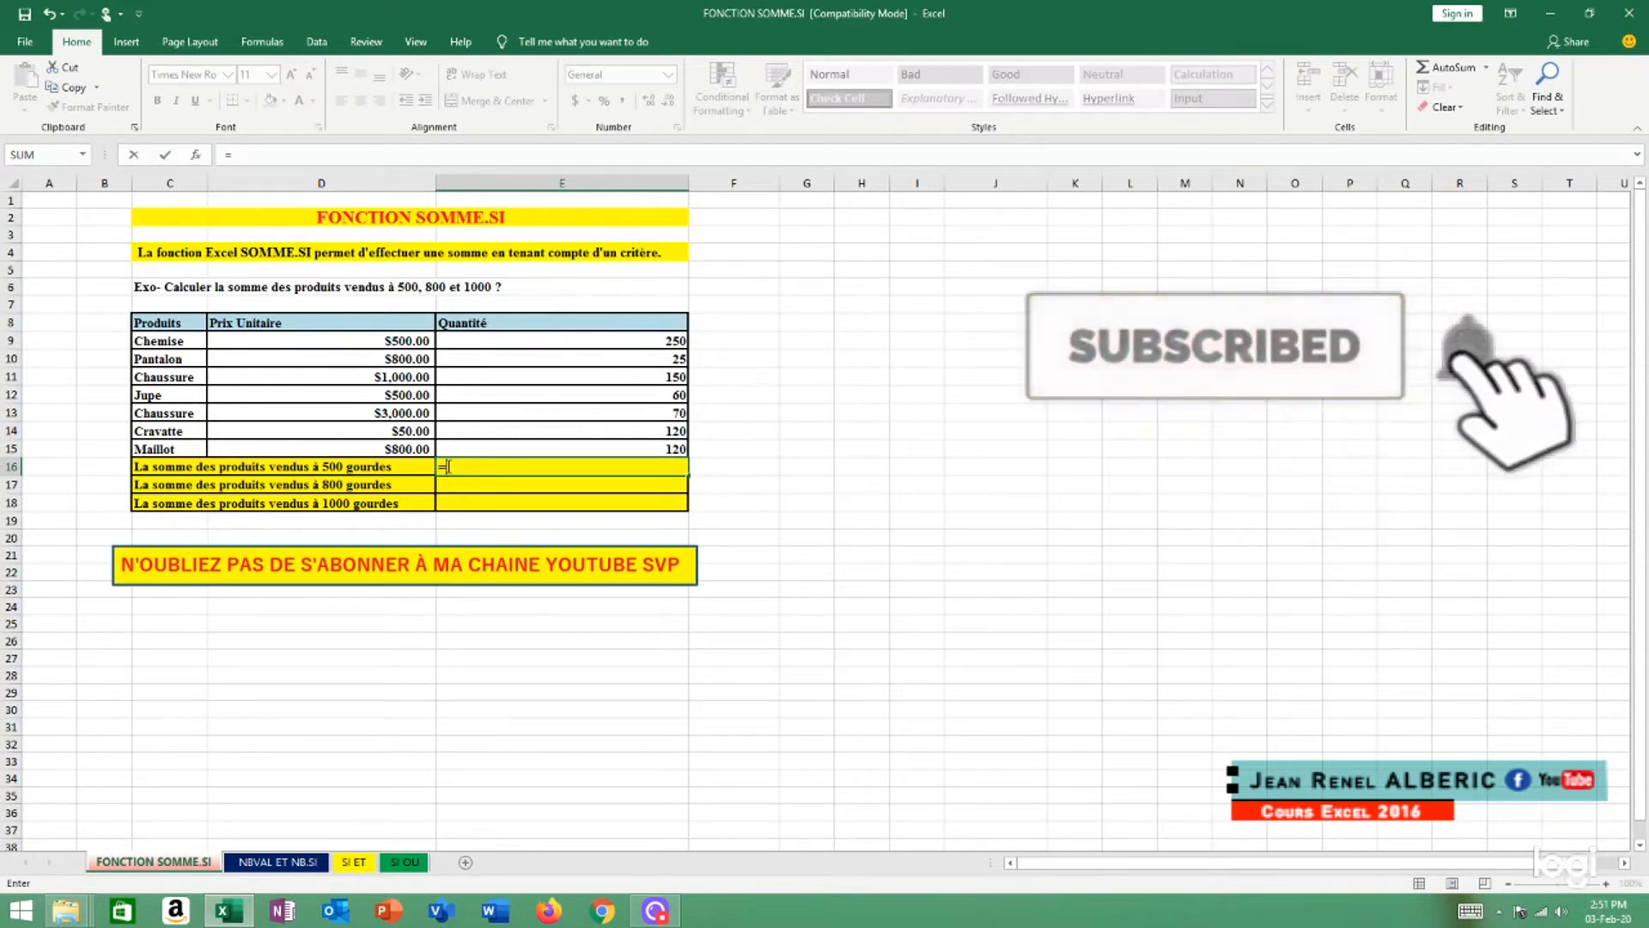
type("su")
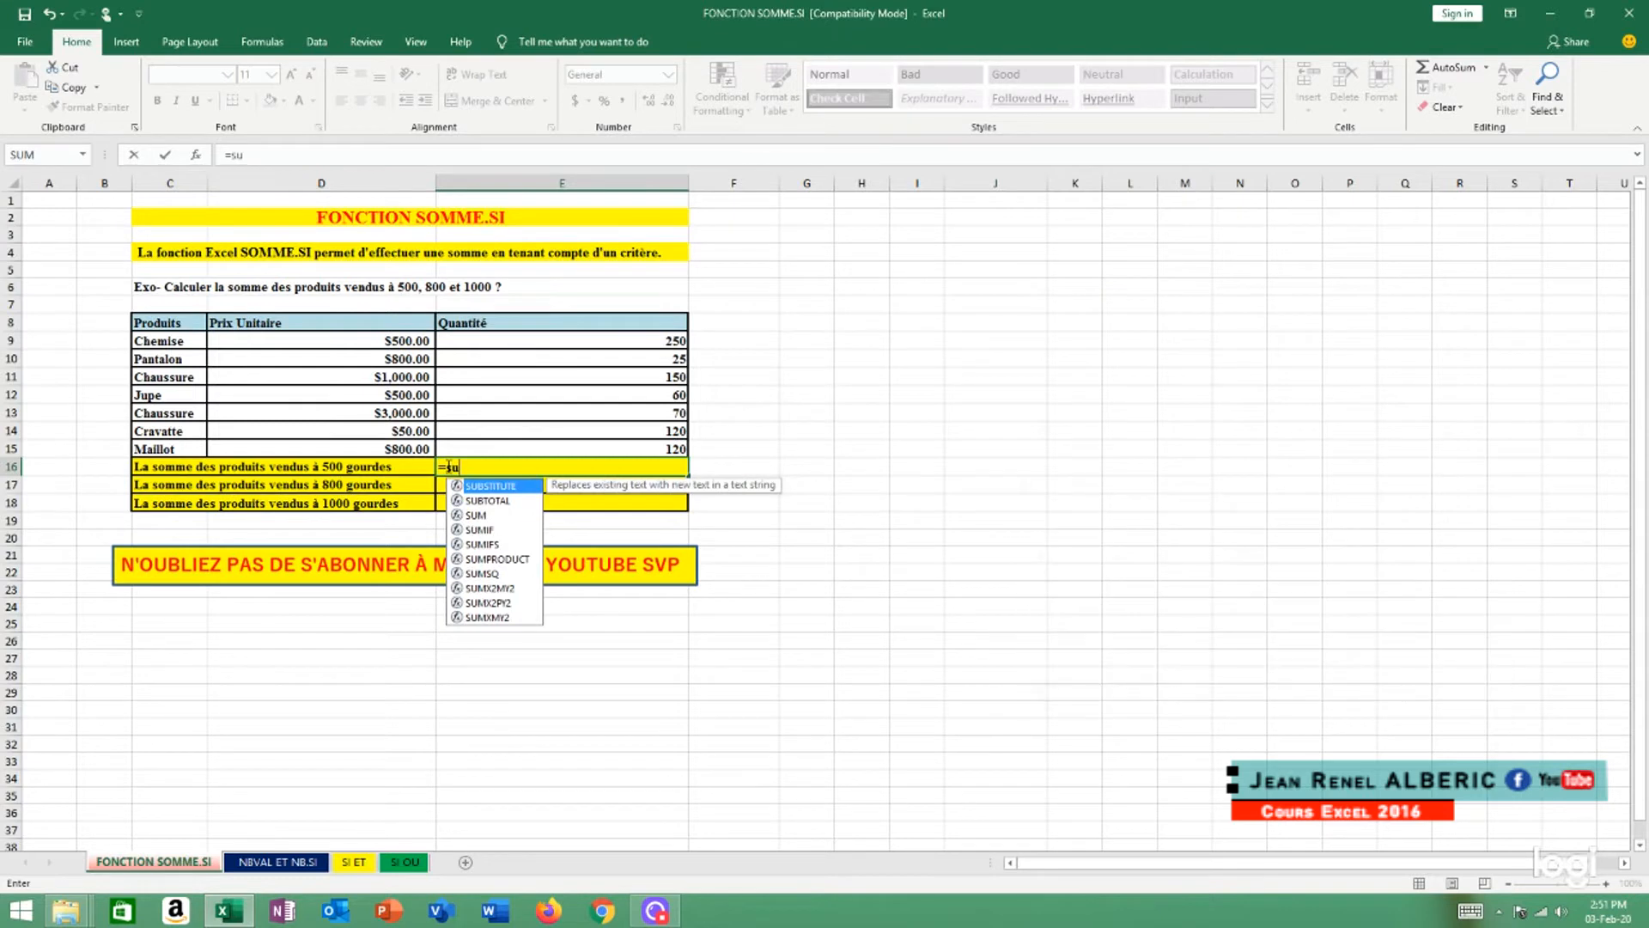
type("m")
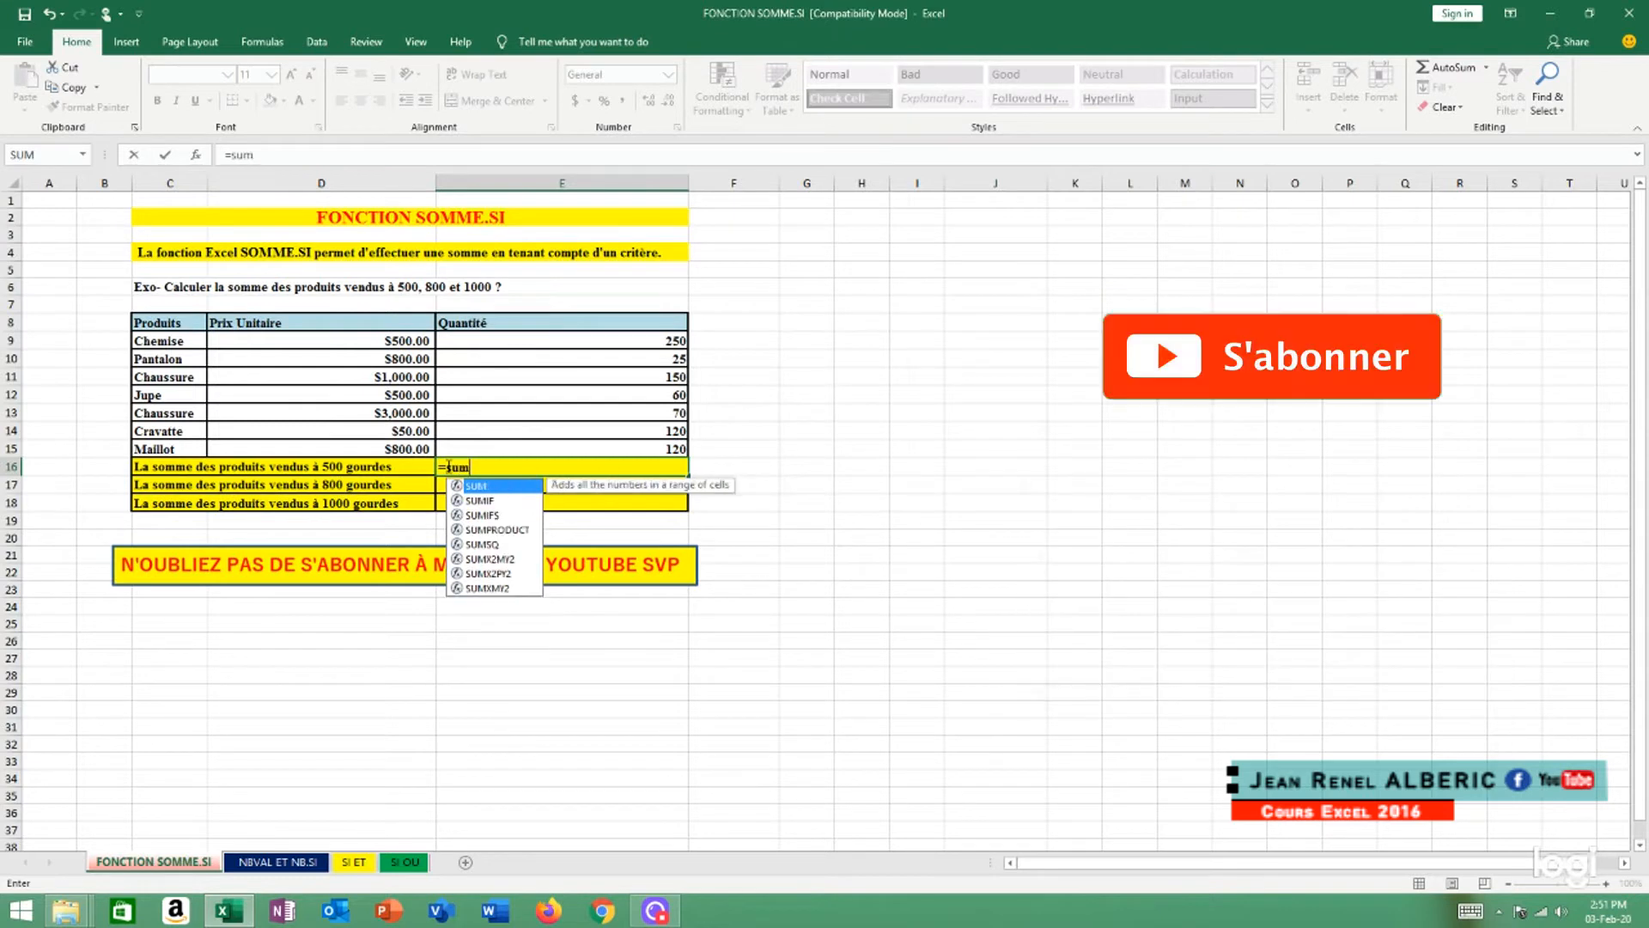
double_click(481, 505)
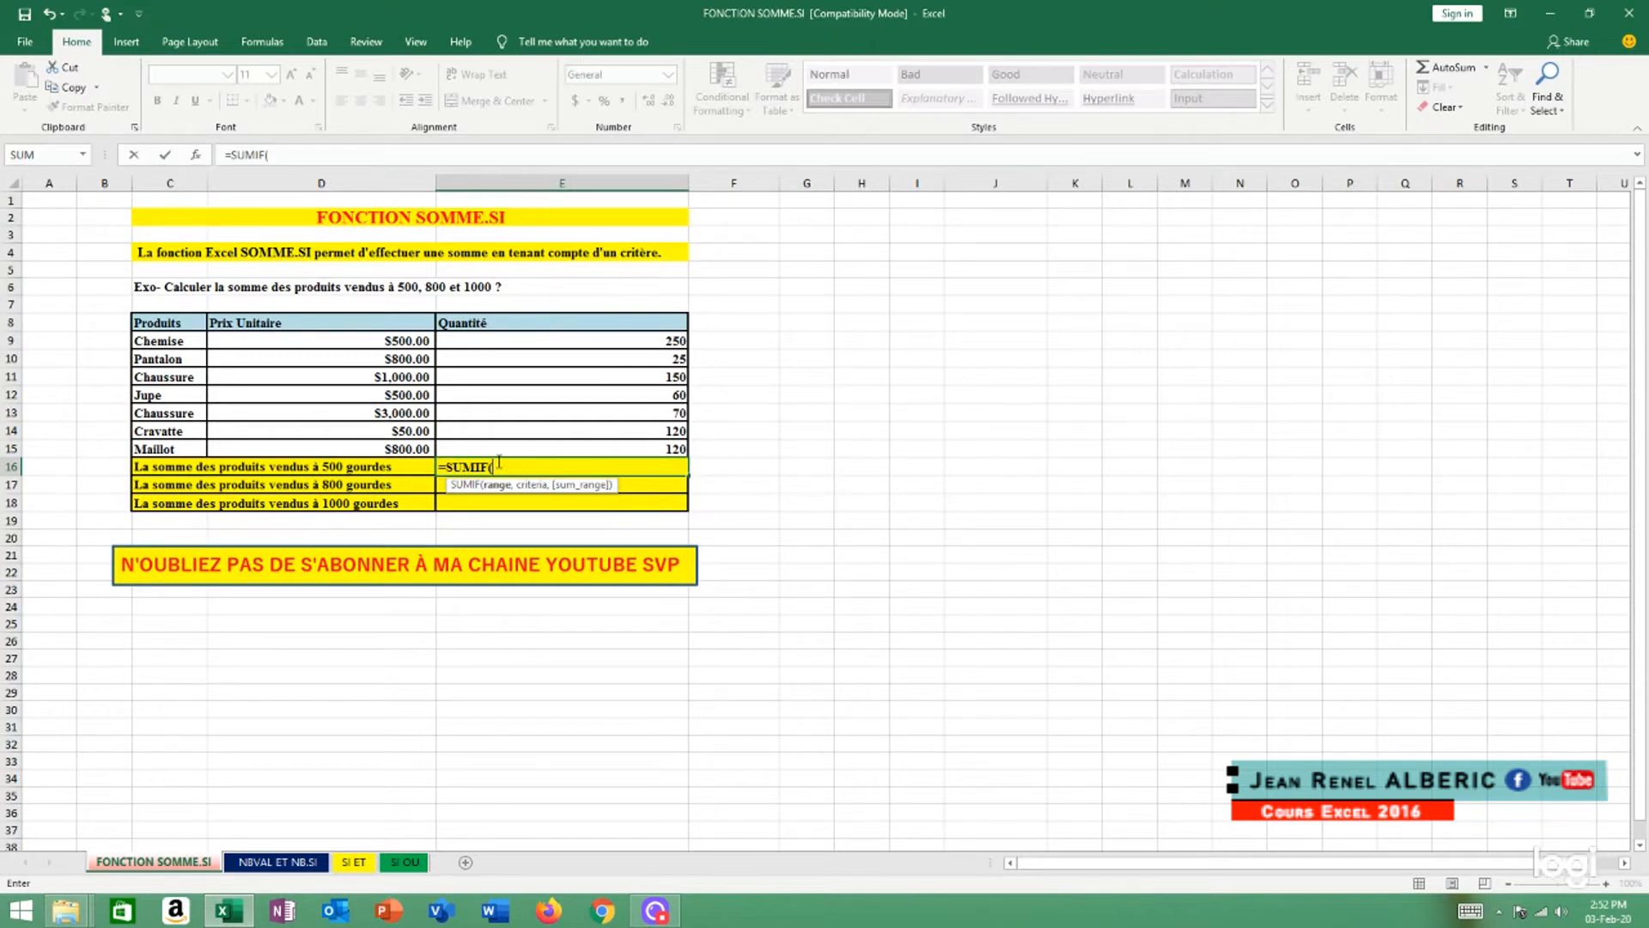
left_click(398, 341)
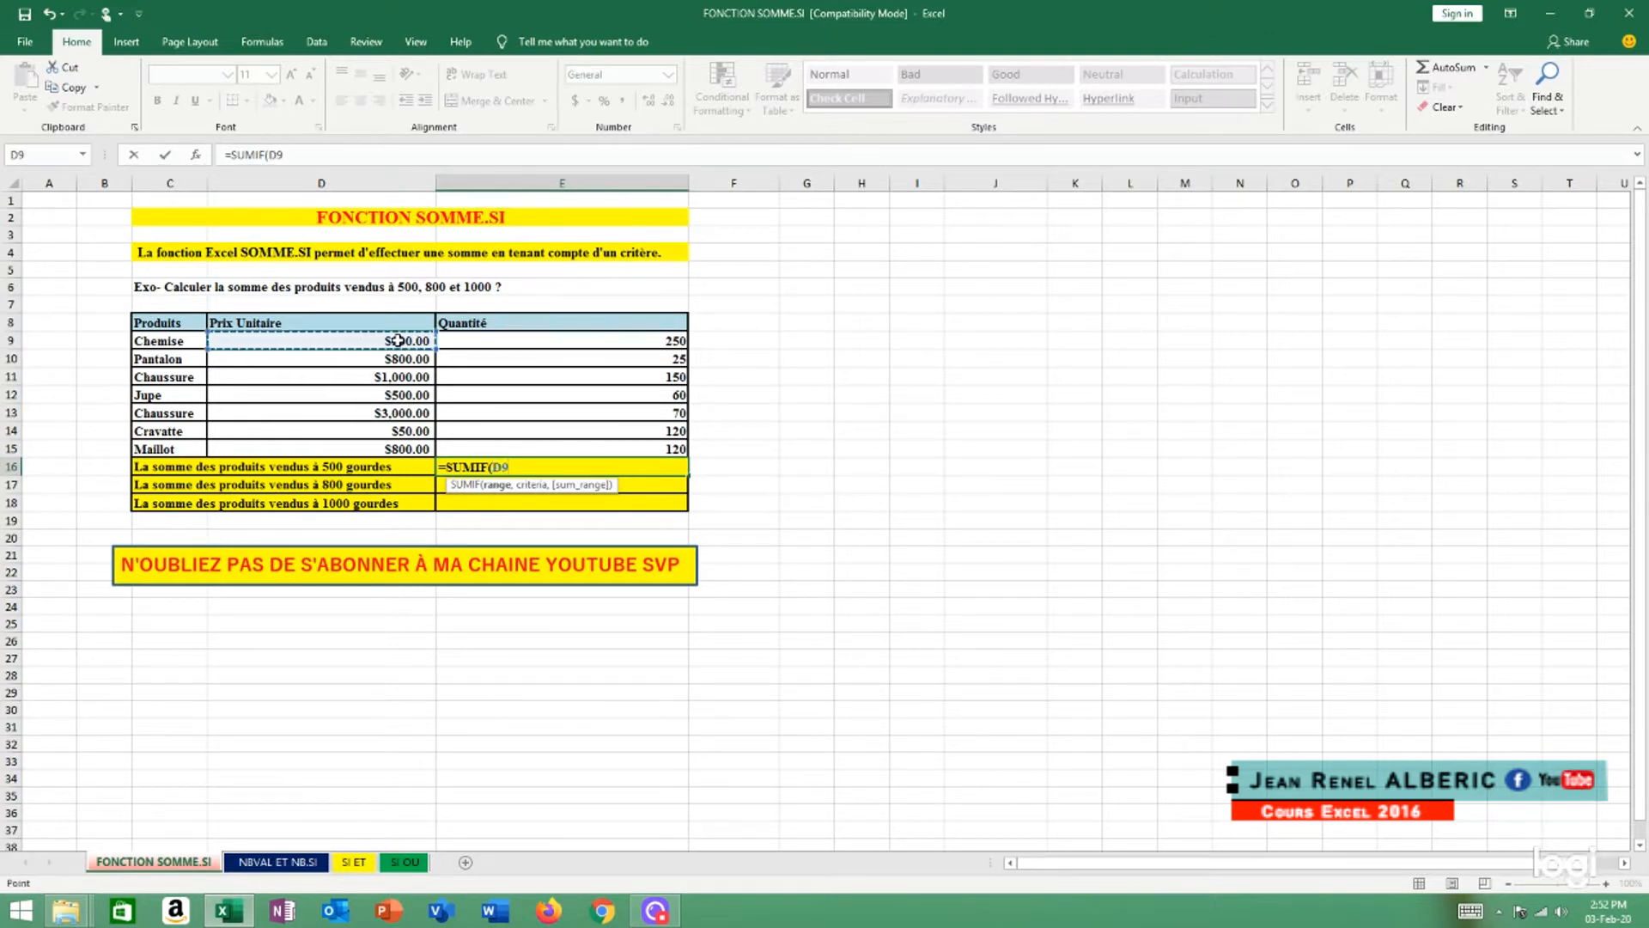
key("F8")
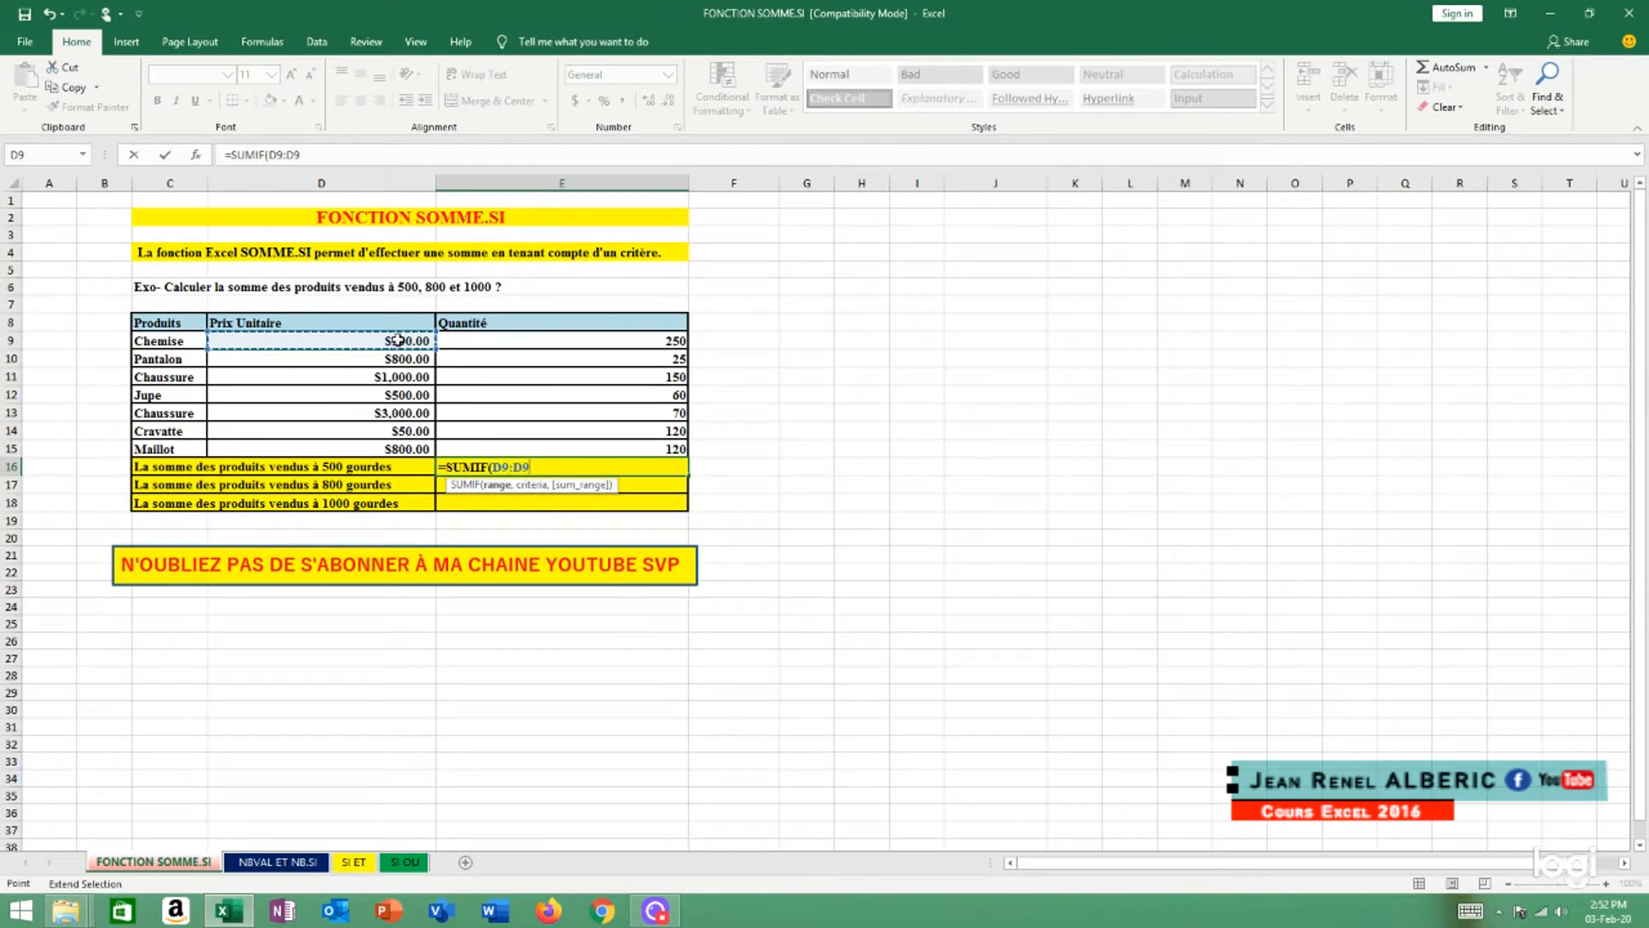
left_click(405, 447)
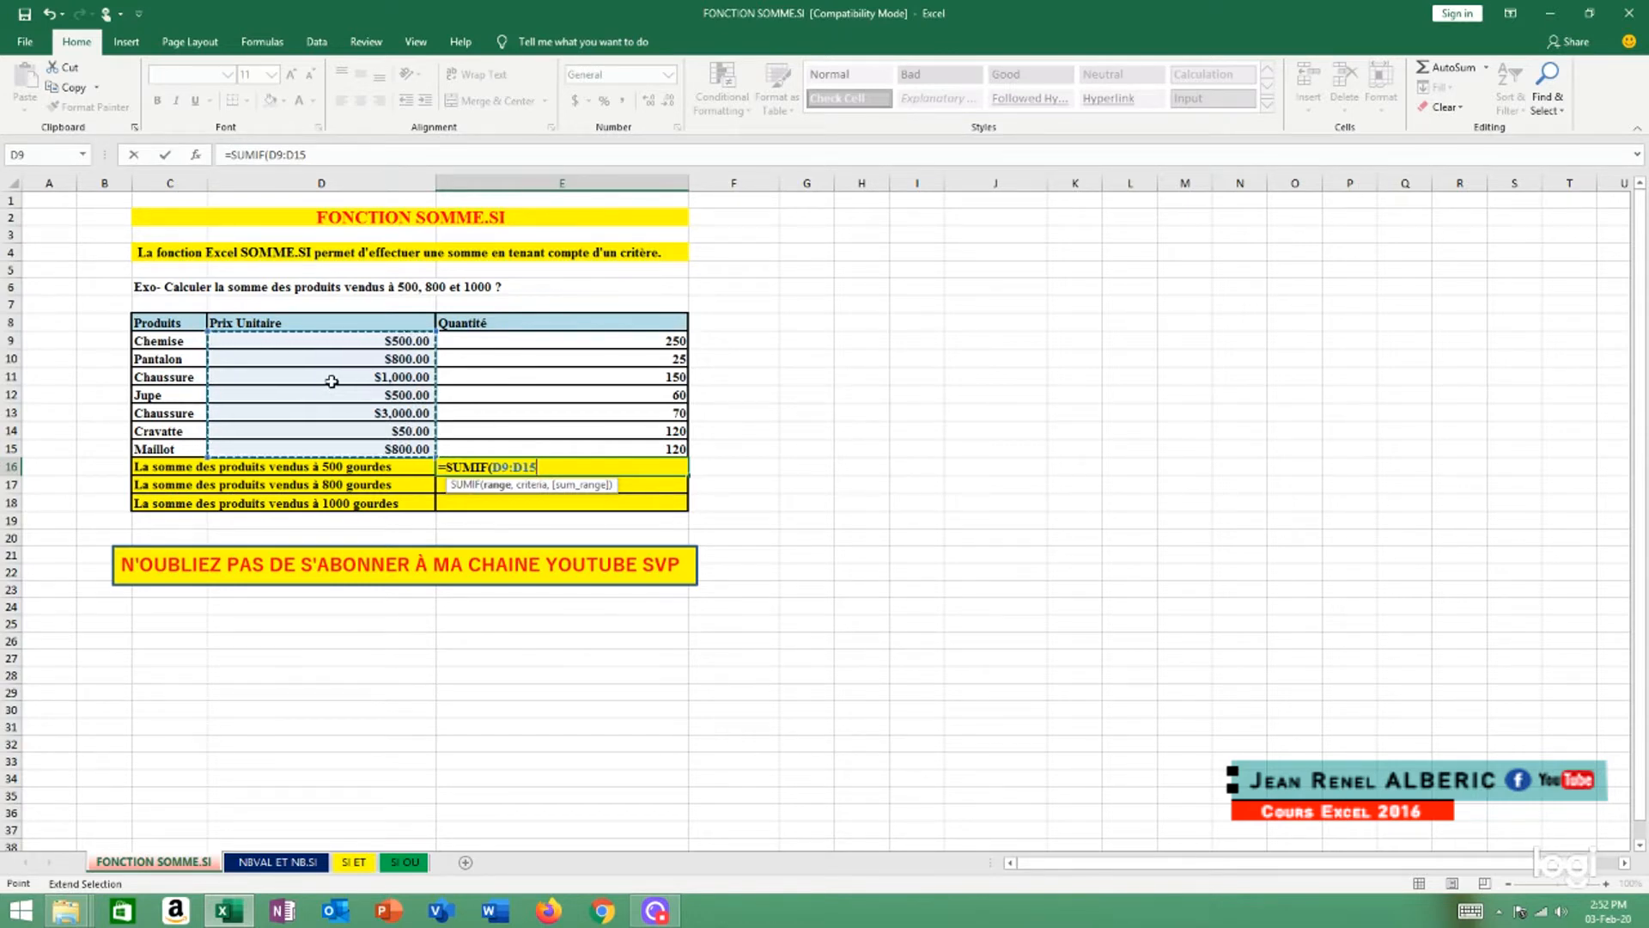
Complete the E16 SUMIF formula with criterion 500 and the quantities E9:E15 as the sum range
type(",")
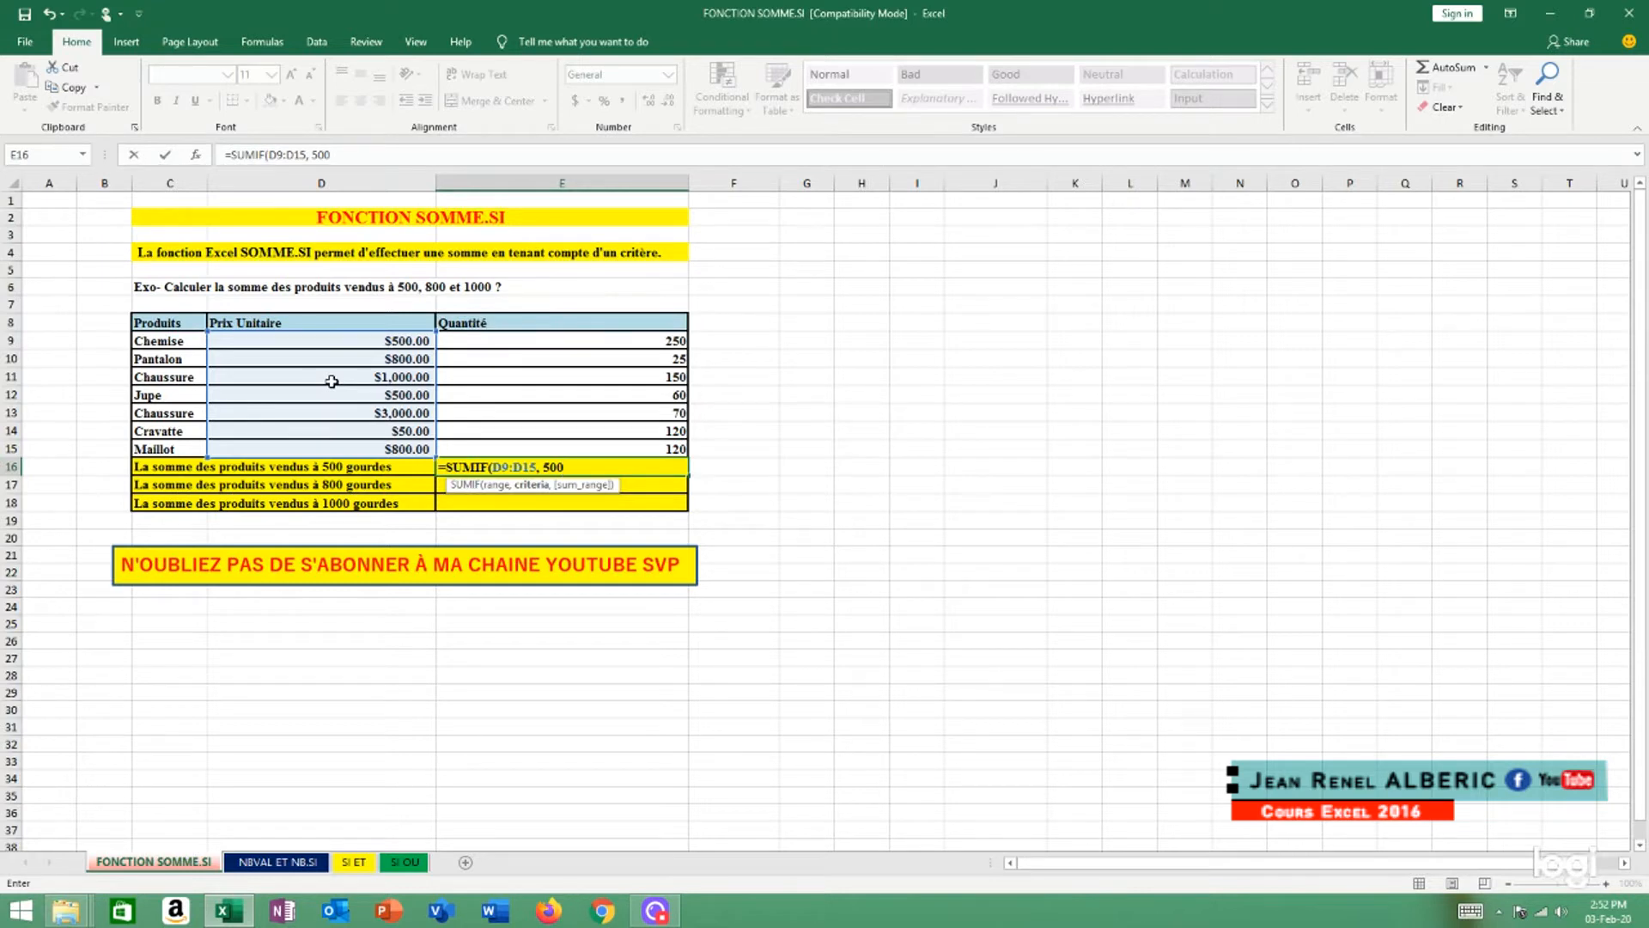
type("500,")
left_click(644, 341)
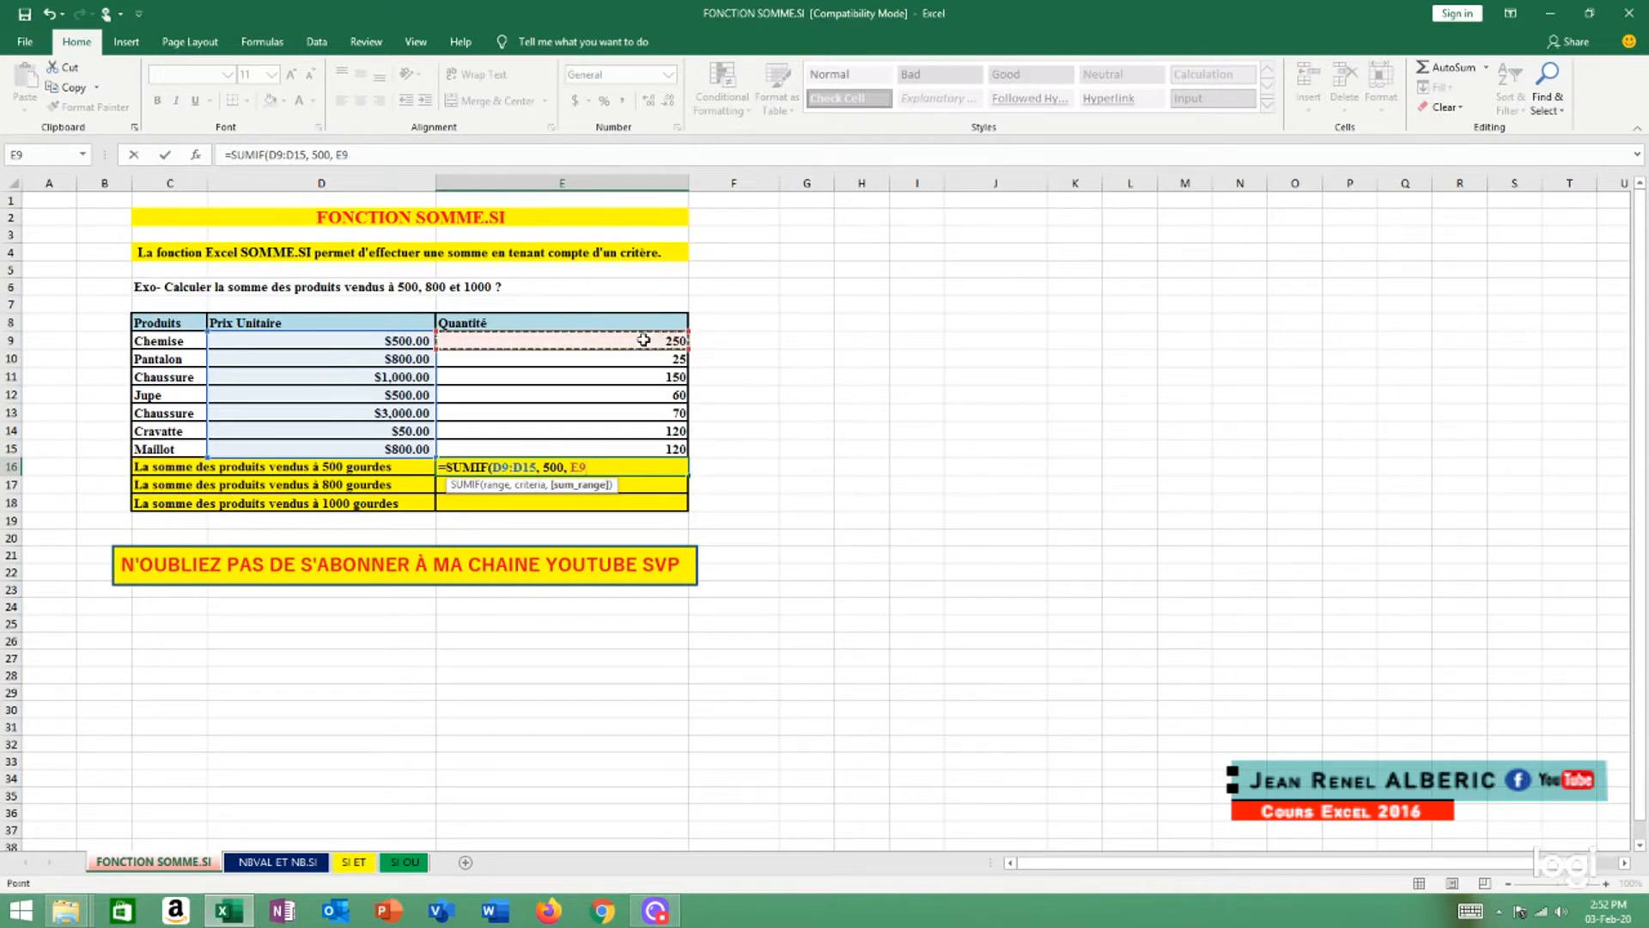
key("F8")
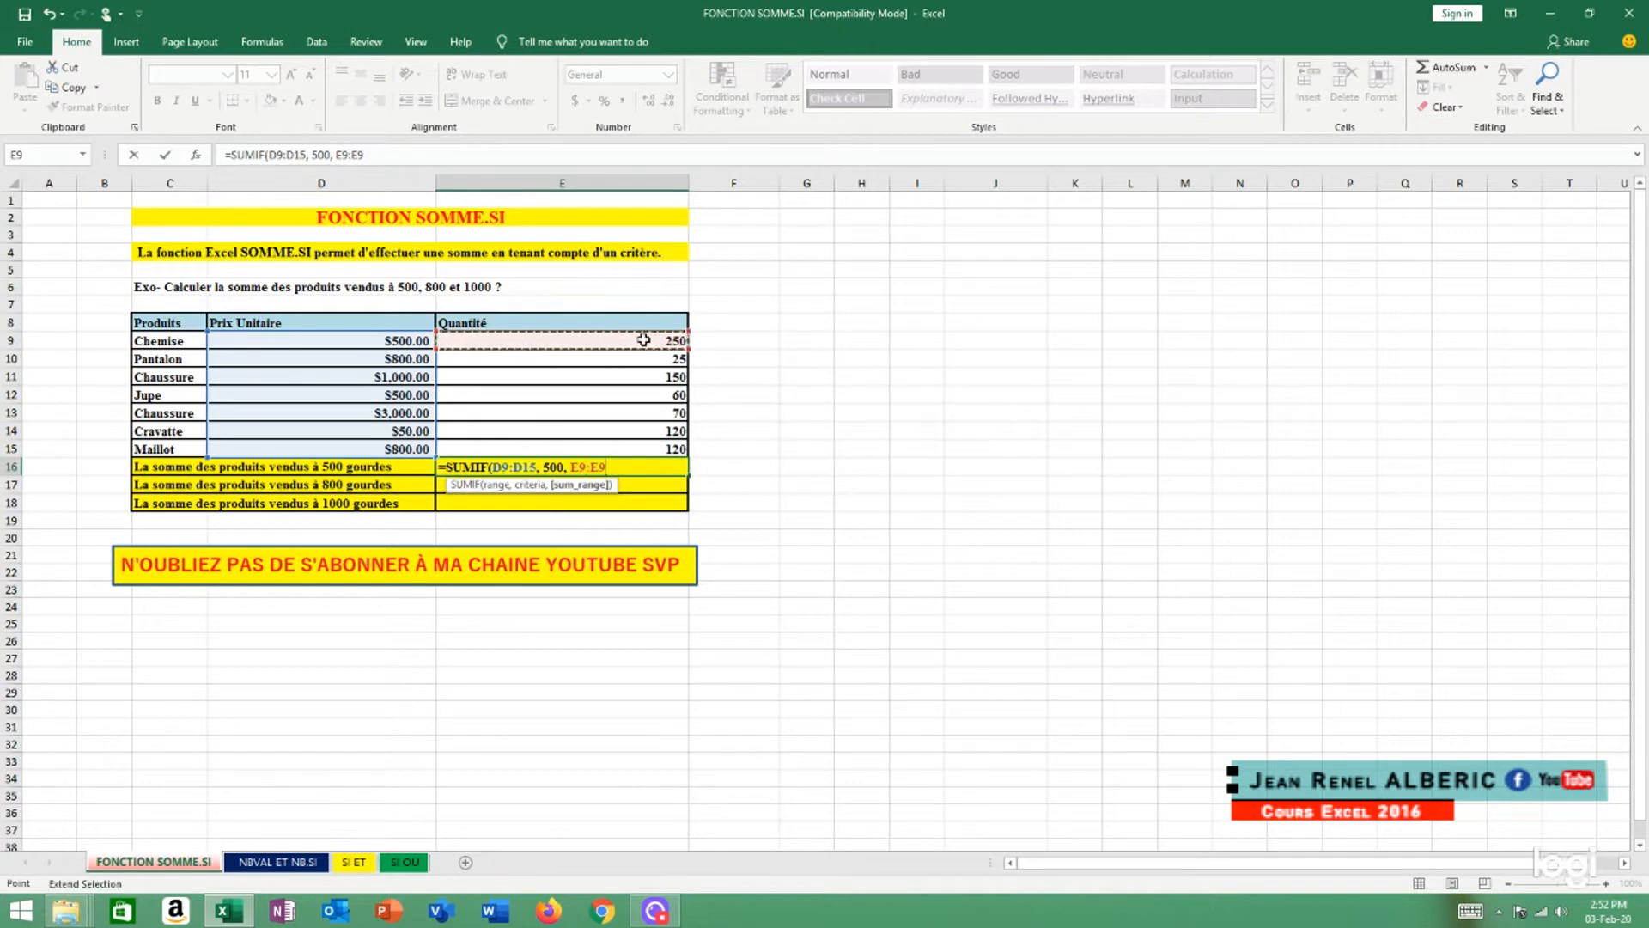
left_click(685, 448)
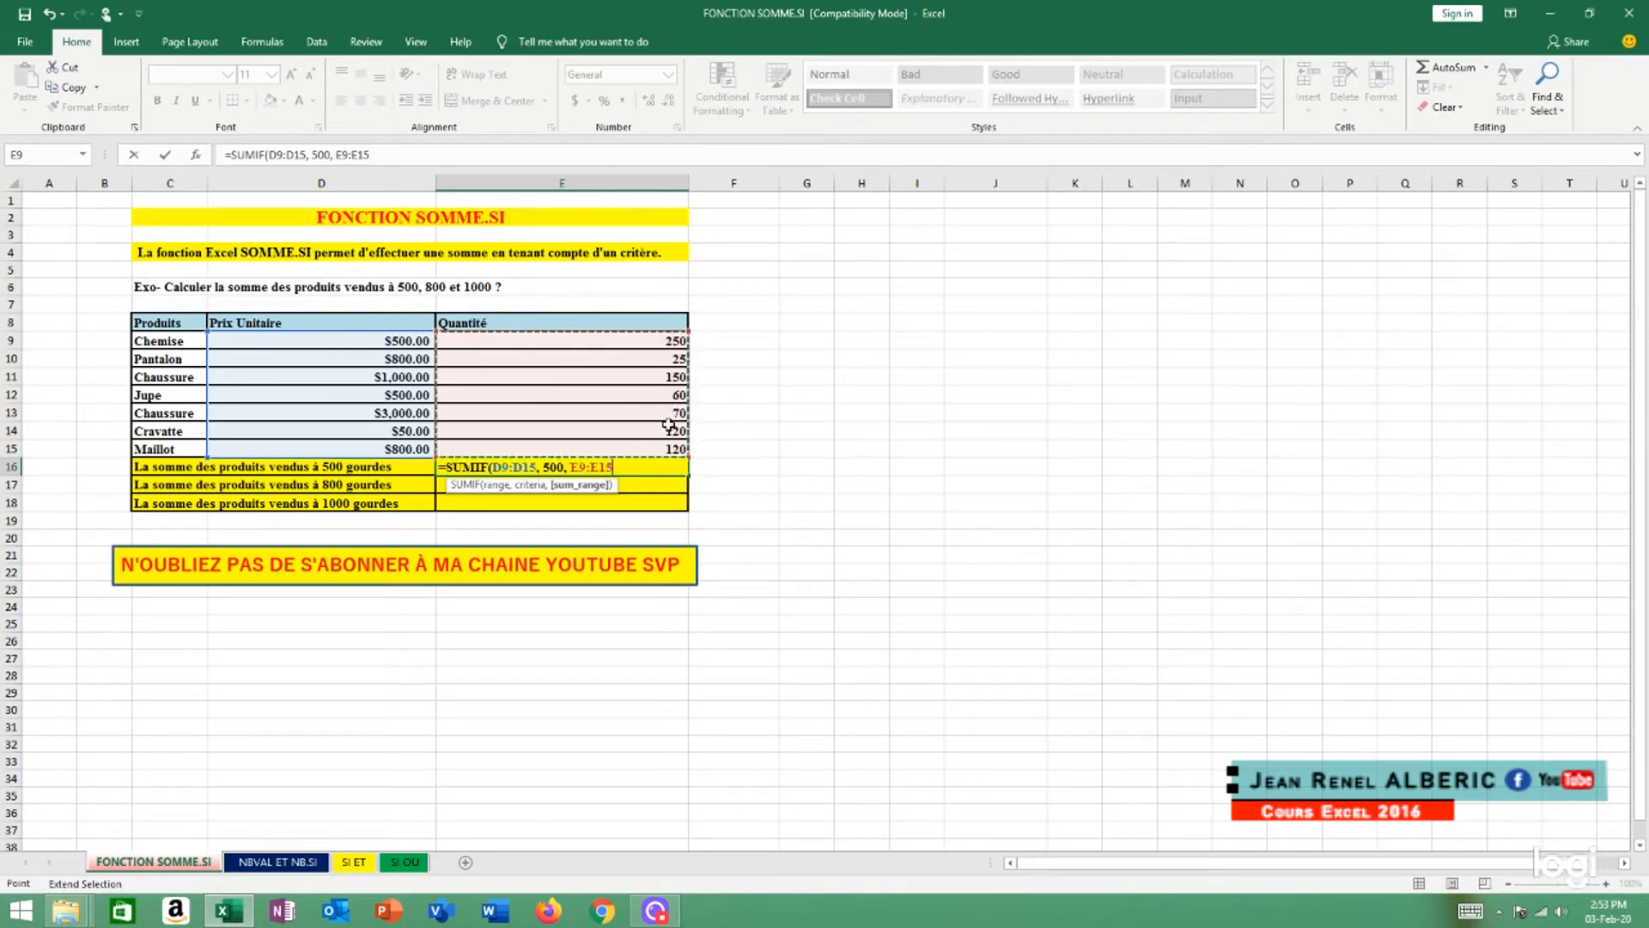
type(")")
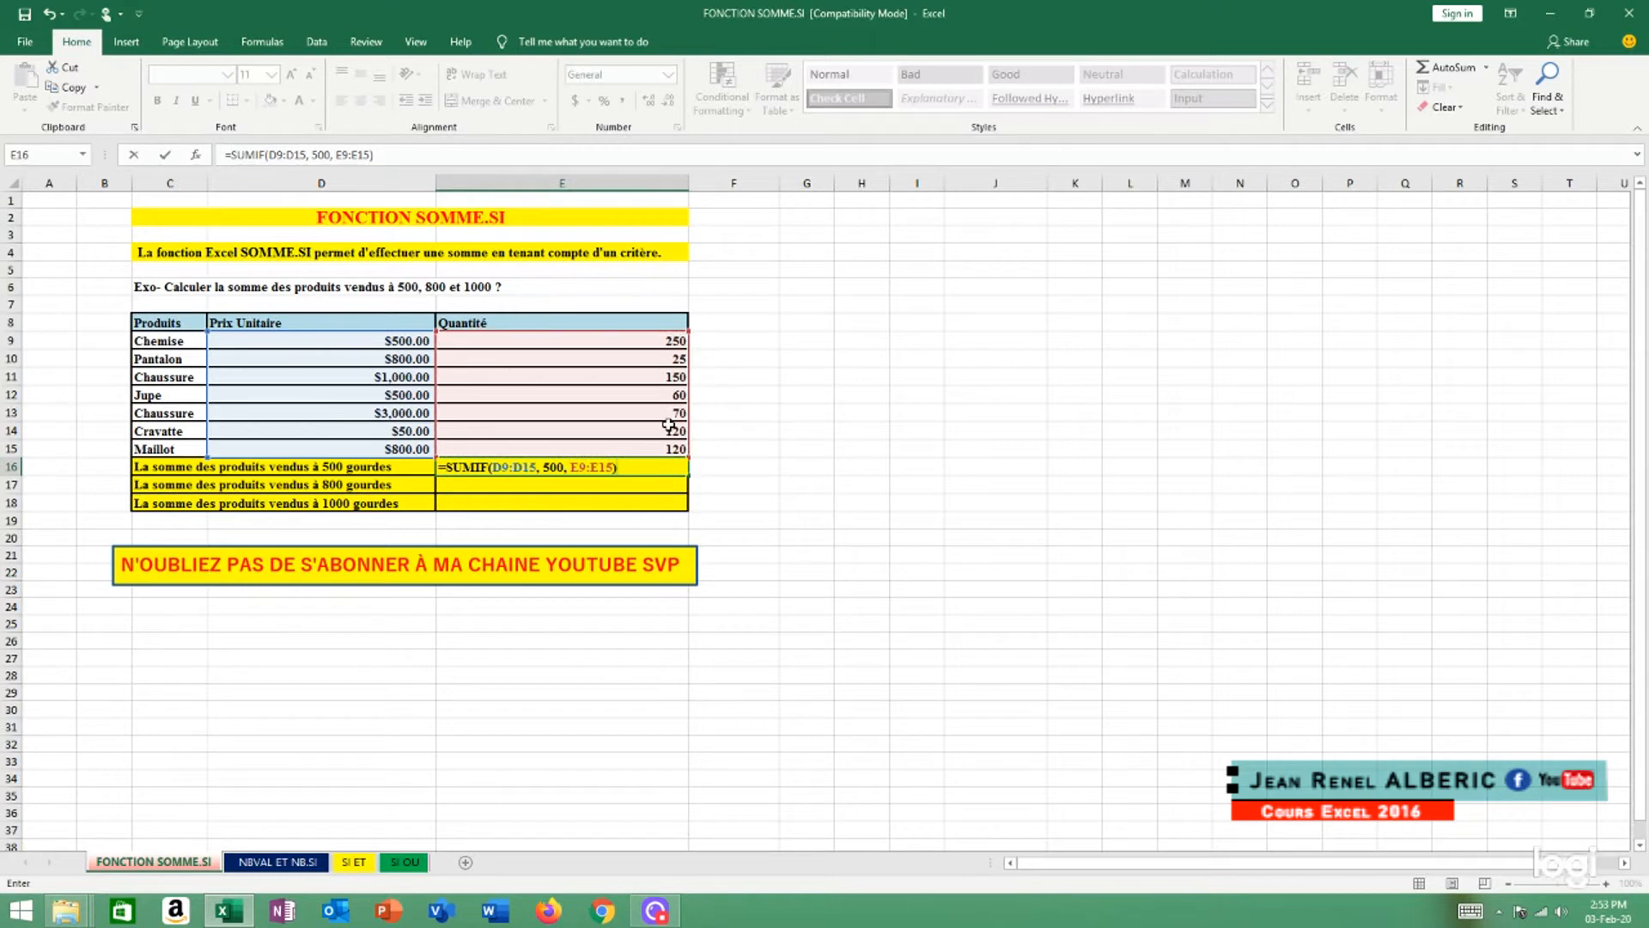
key("Return")
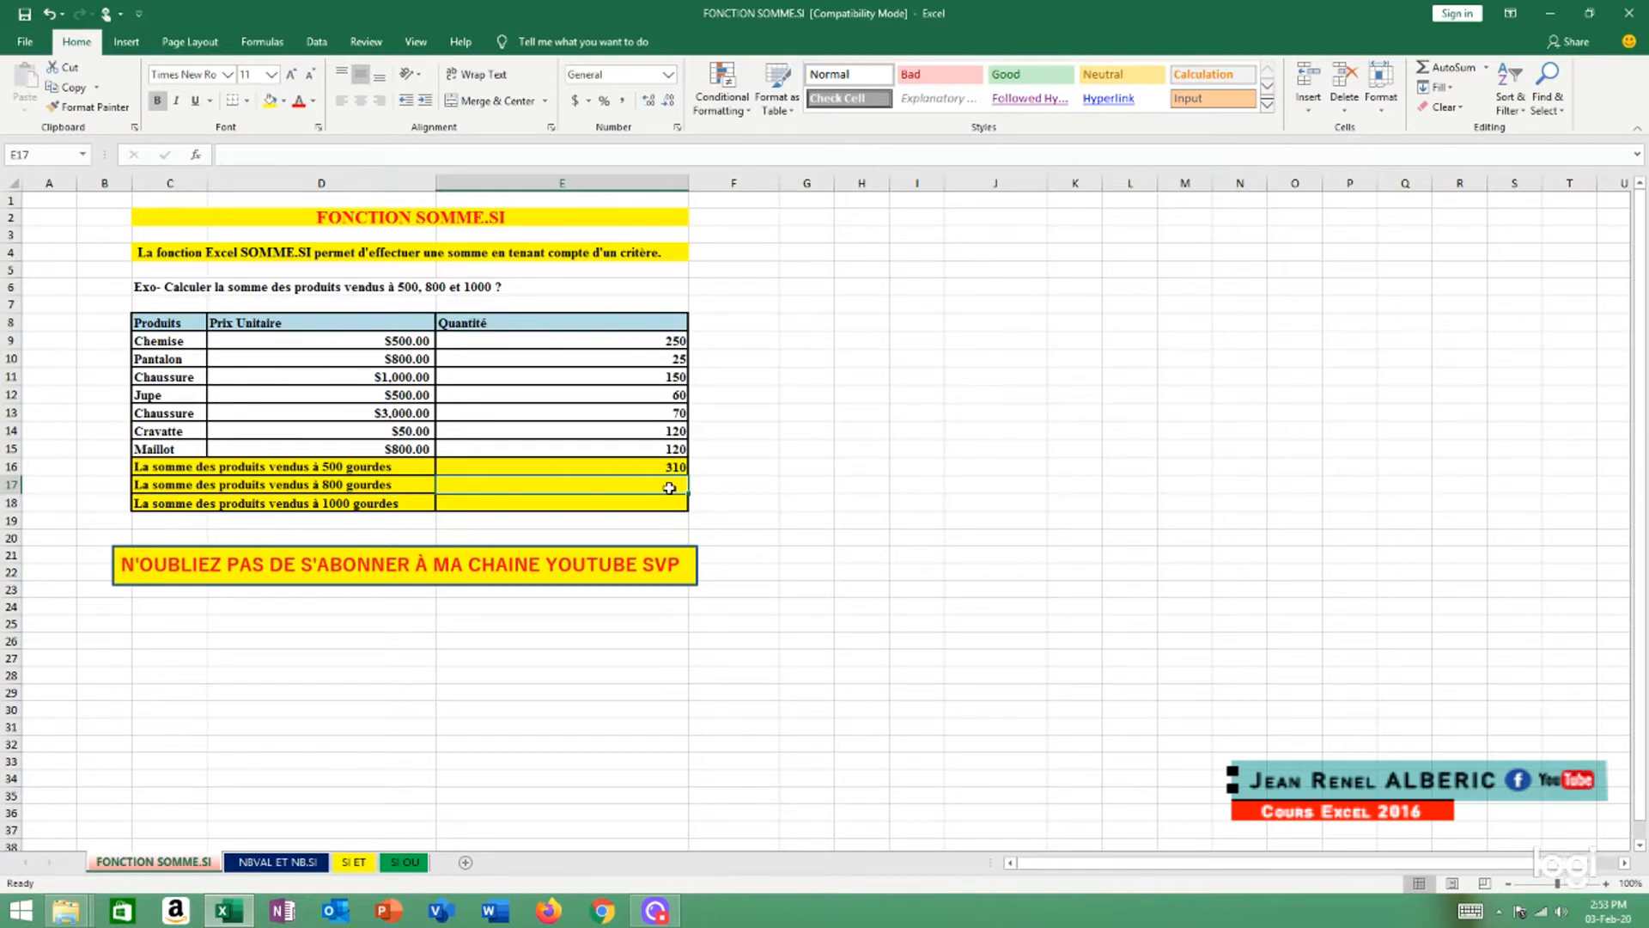
Start a SUMIF formula in cell E17 with the unit prices D9:D15 as the criteria range
type("=")
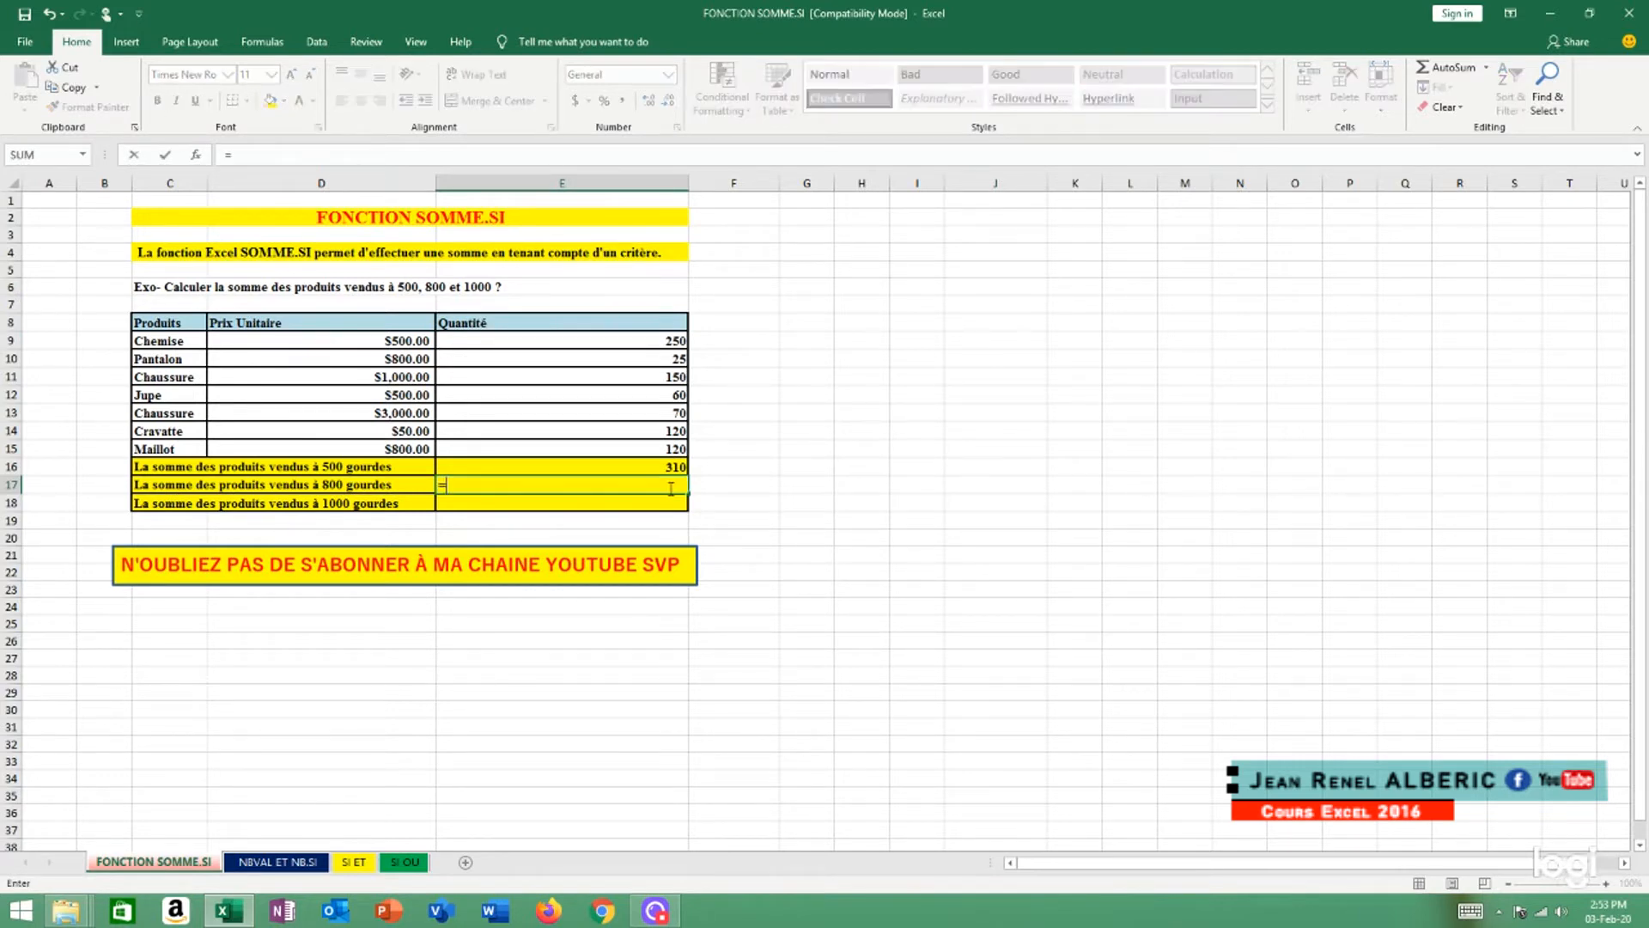
type("s")
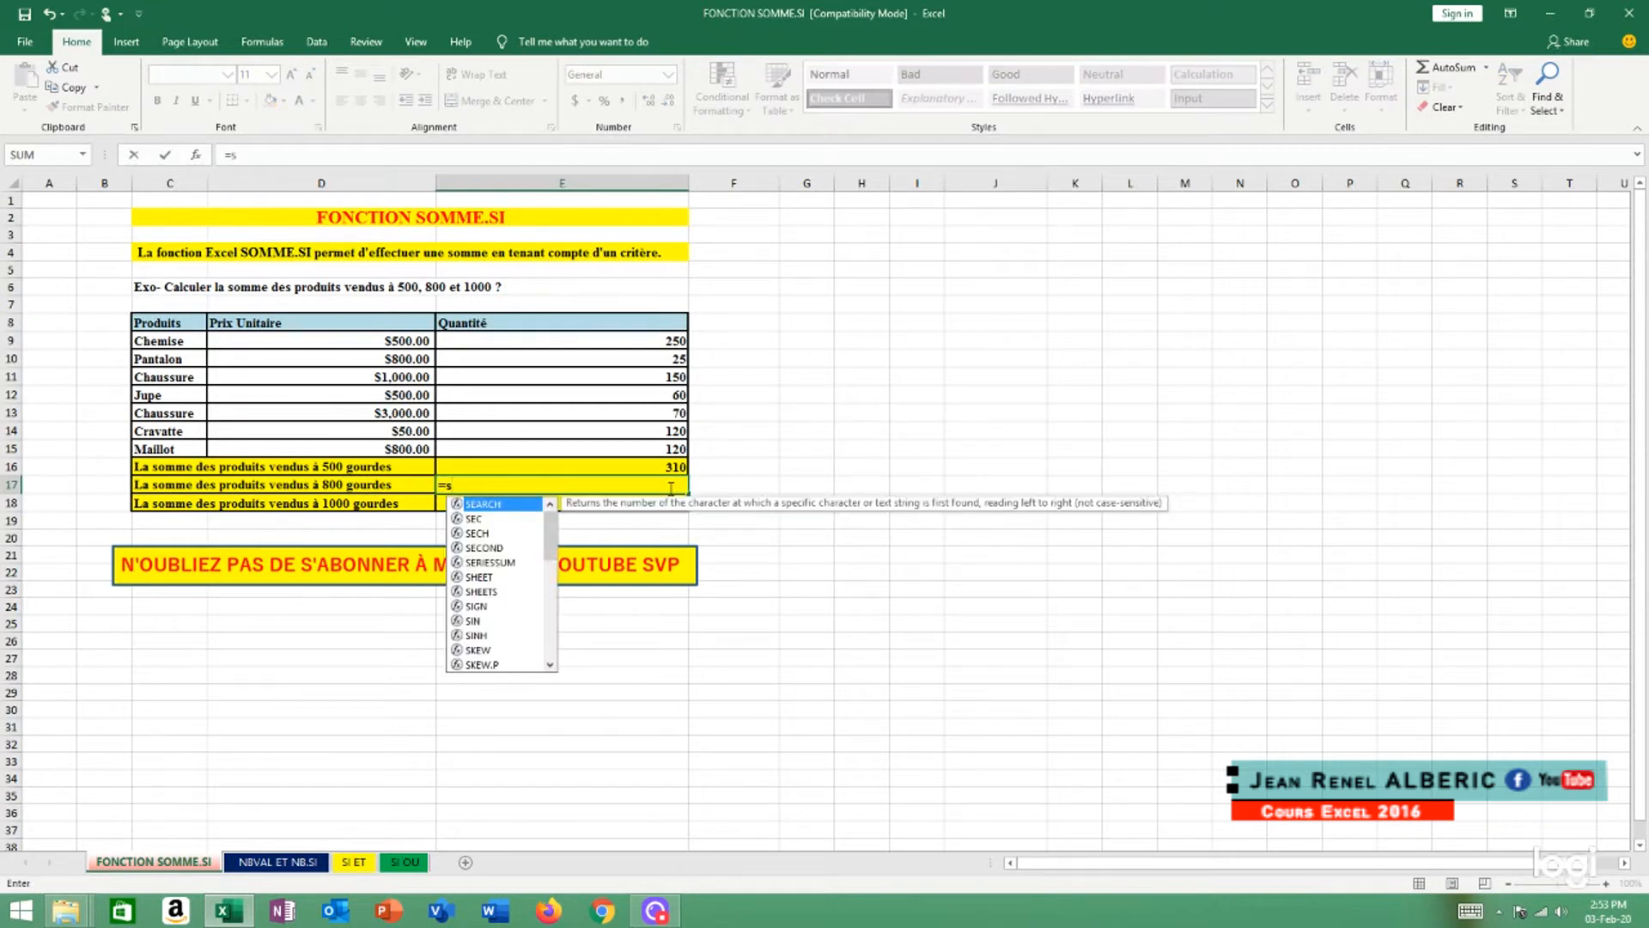
type("um")
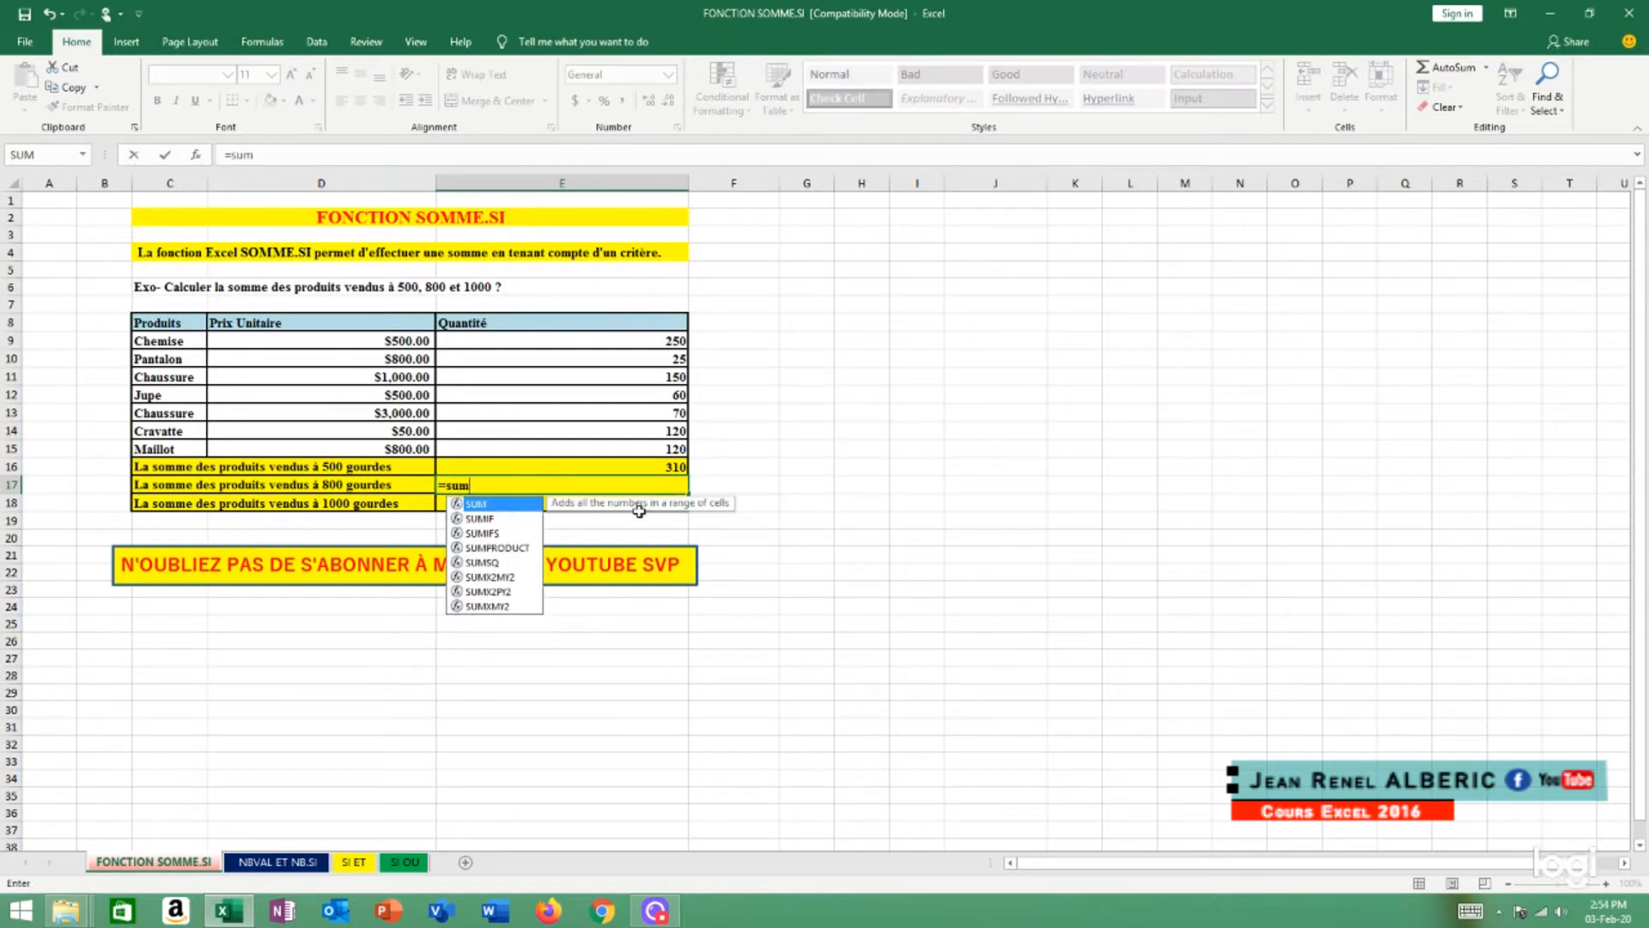
double_click(492, 519)
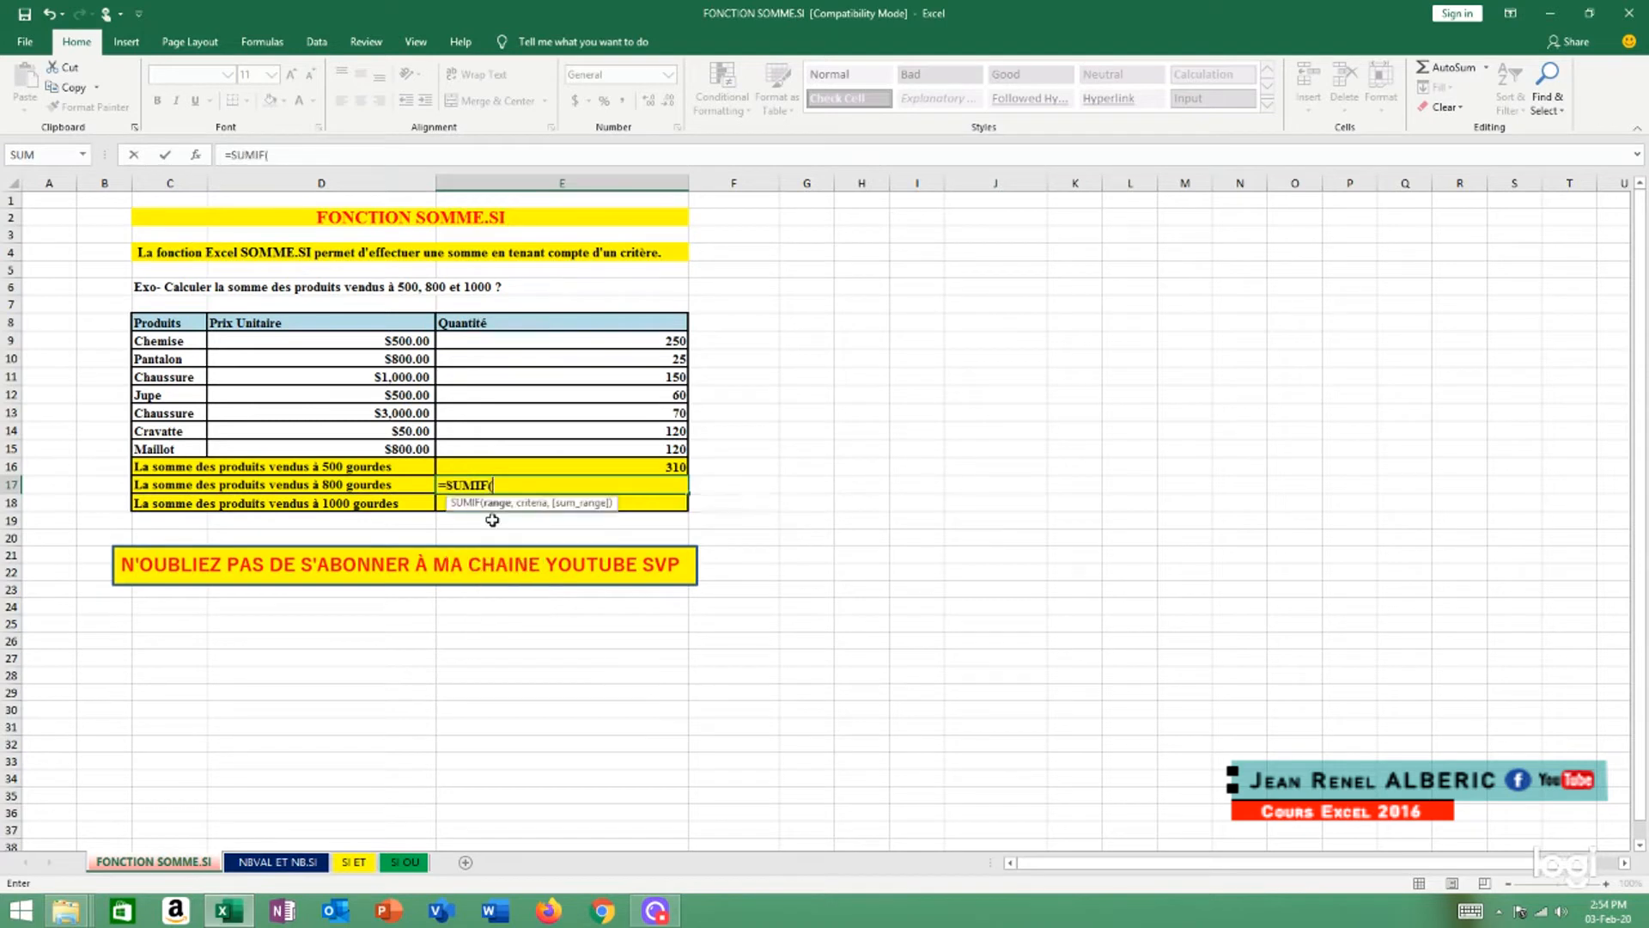
left_click(404, 339)
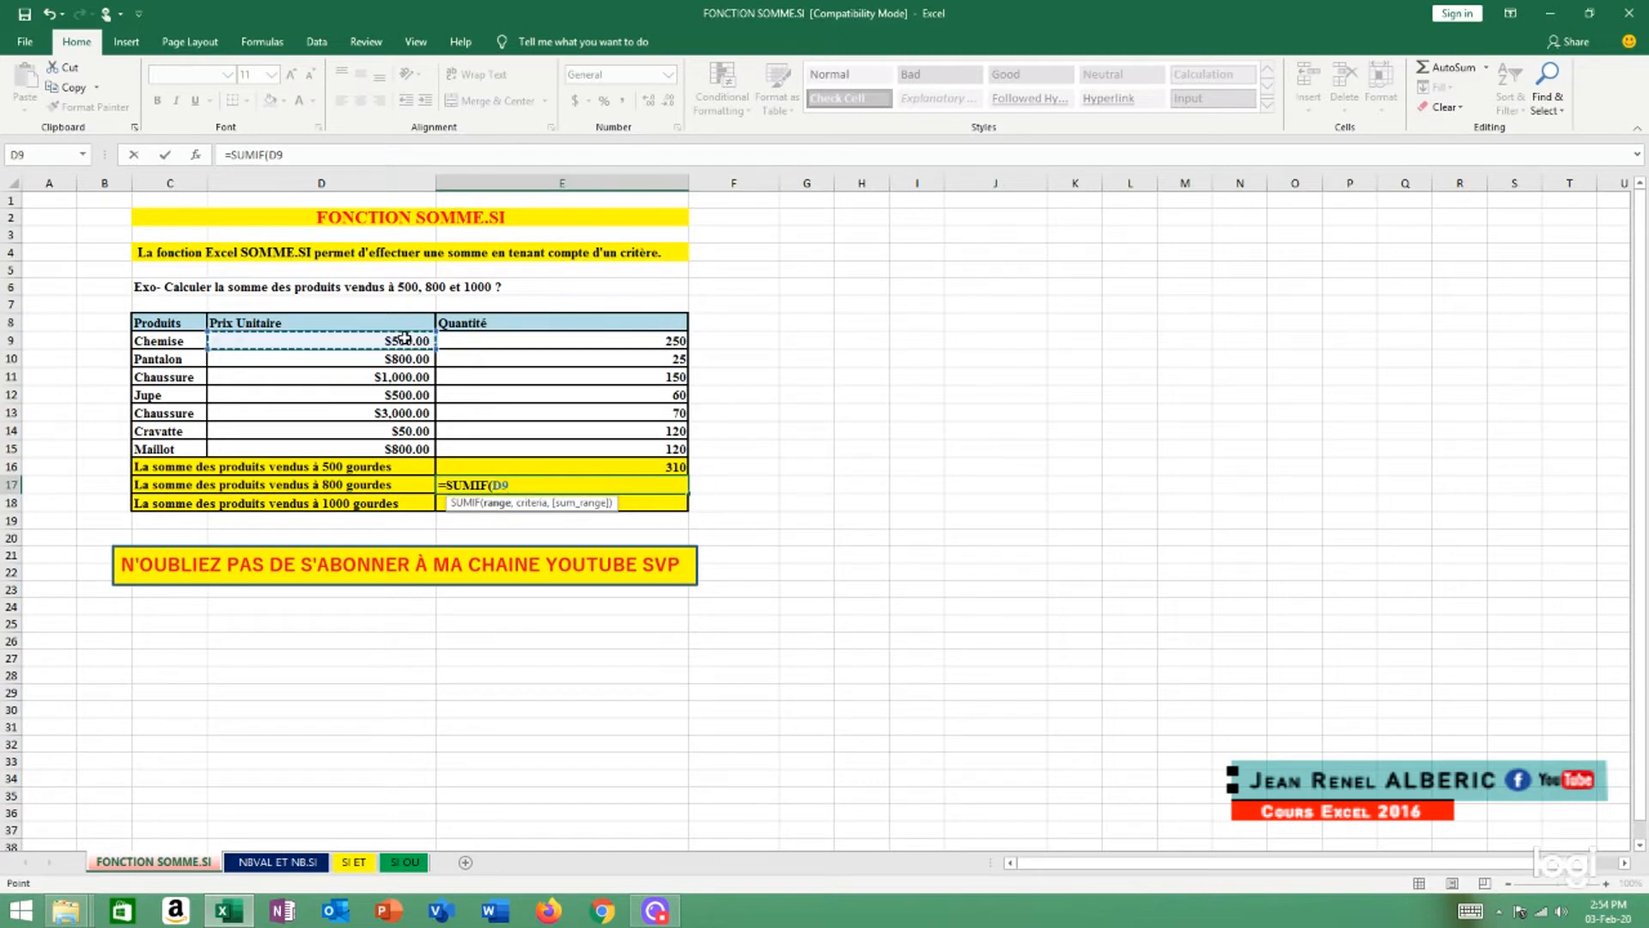
left_click_drag(404, 338, 409, 449)
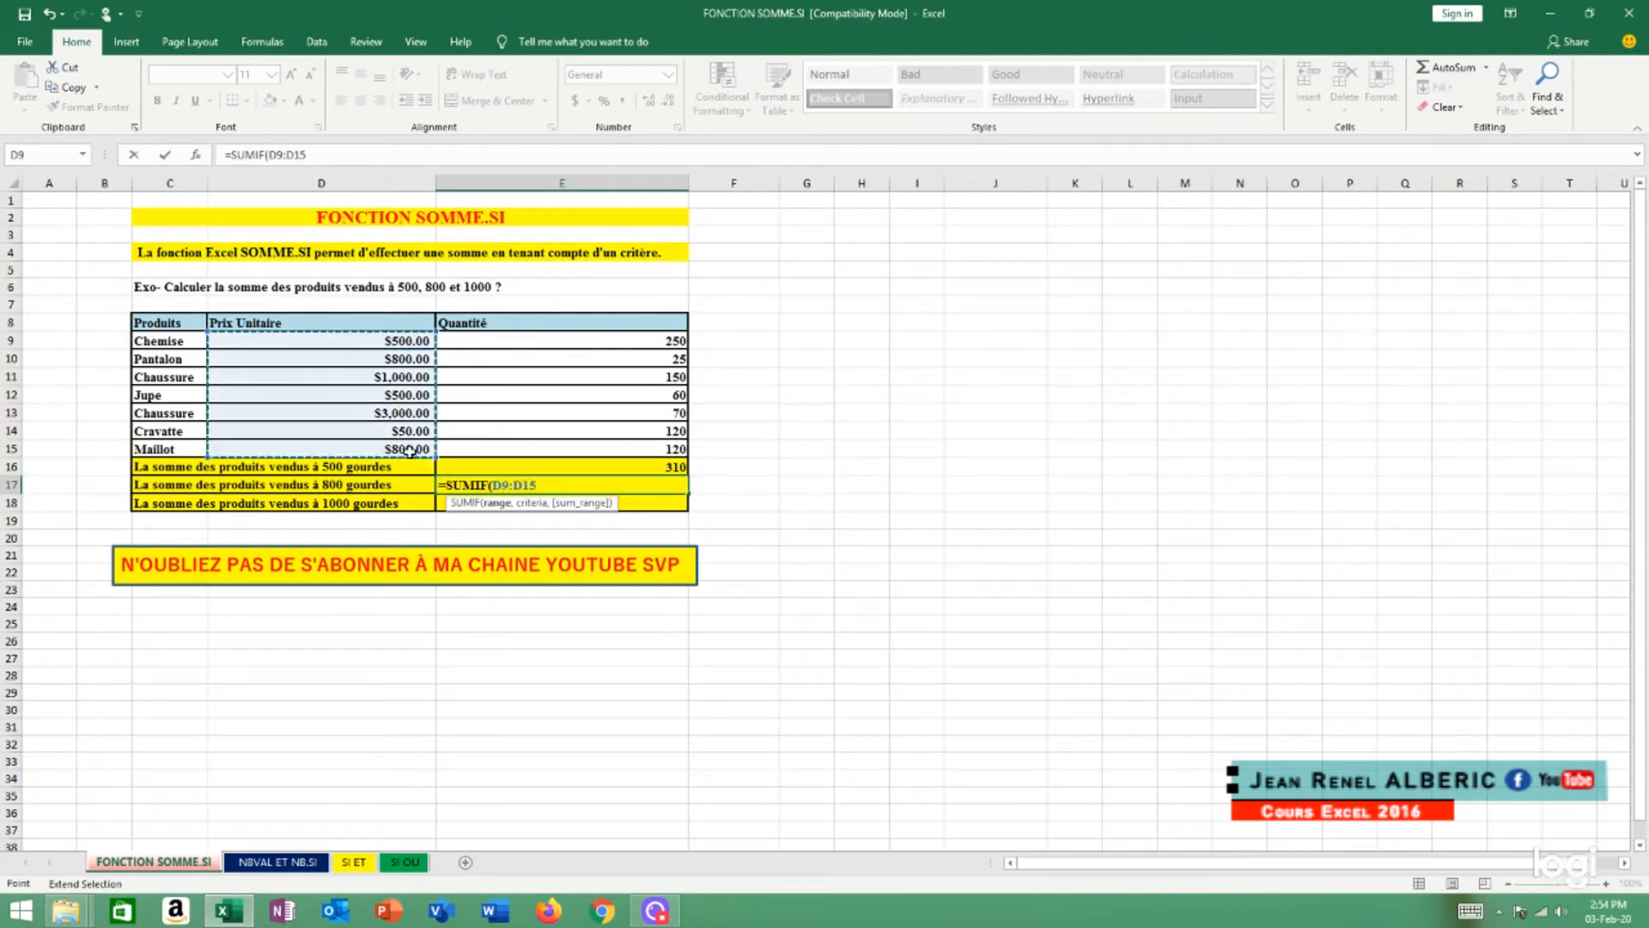
Complete the E17 SUMIF formula with criterion 800 and E9:E16 as the sum range
type(",")
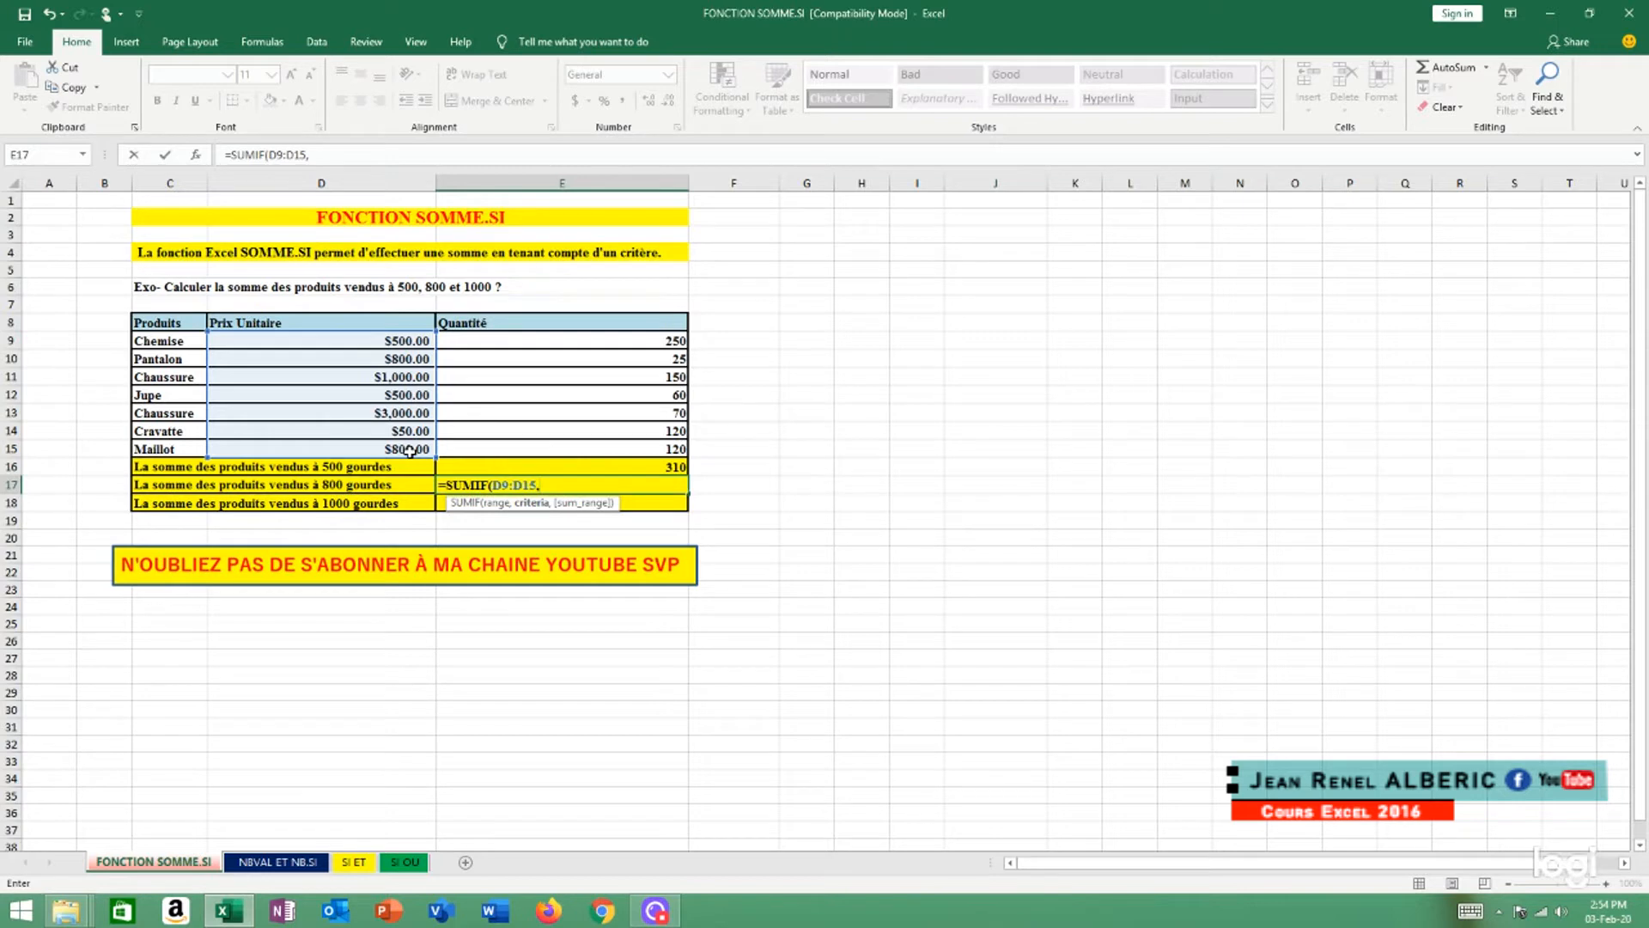
type("800,")
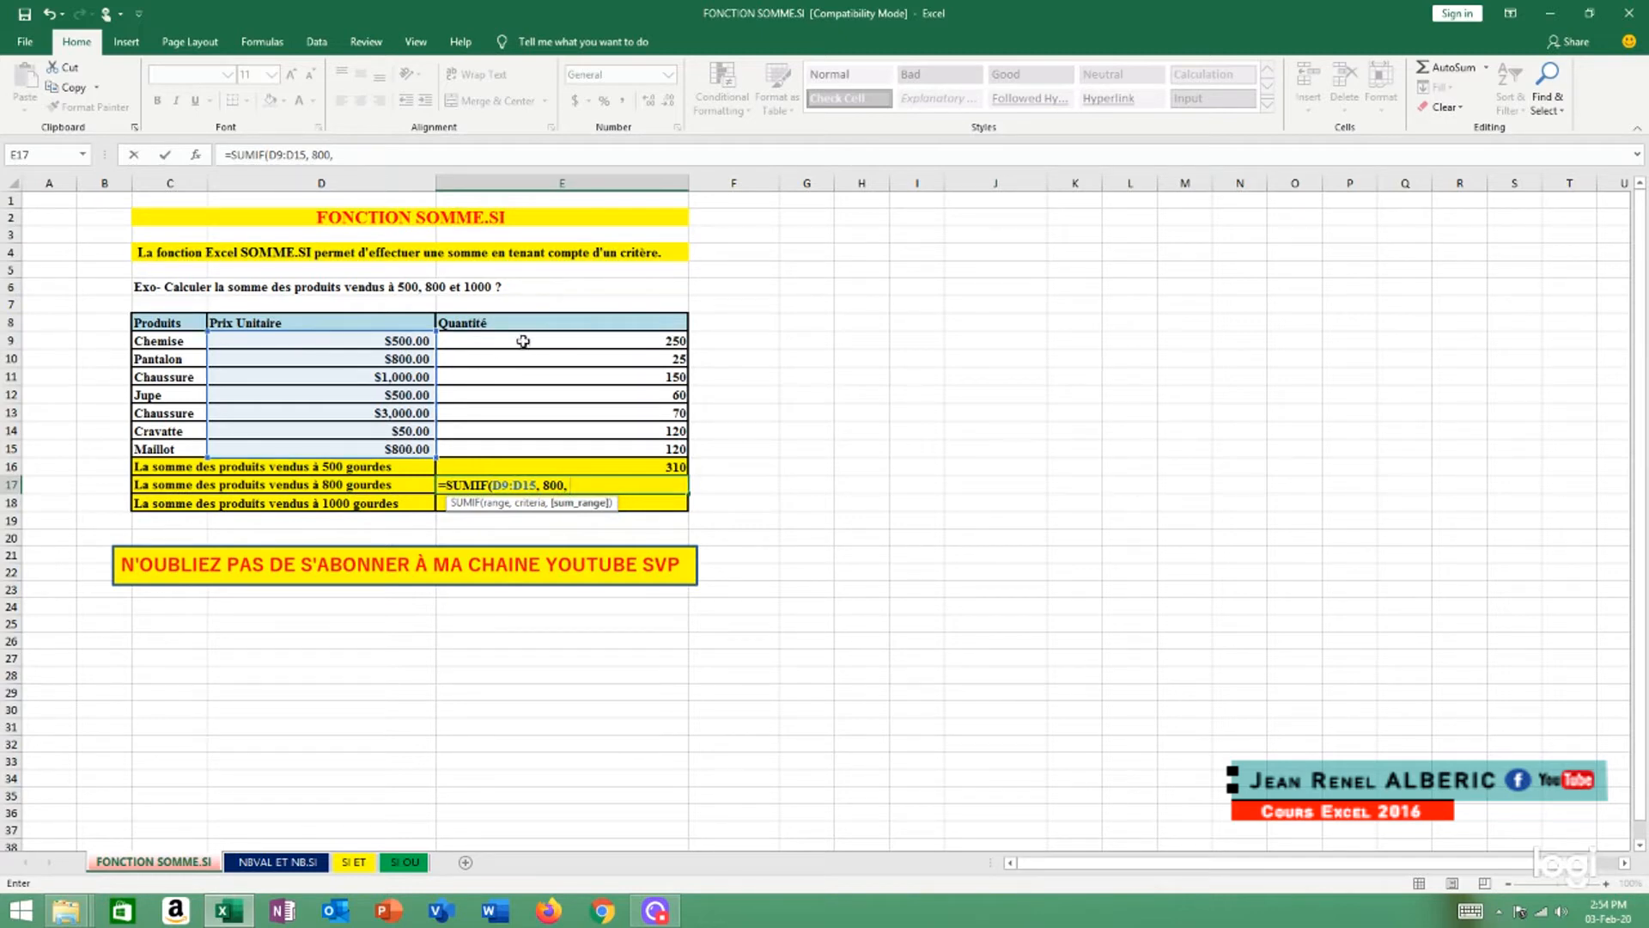
left_click(621, 341)
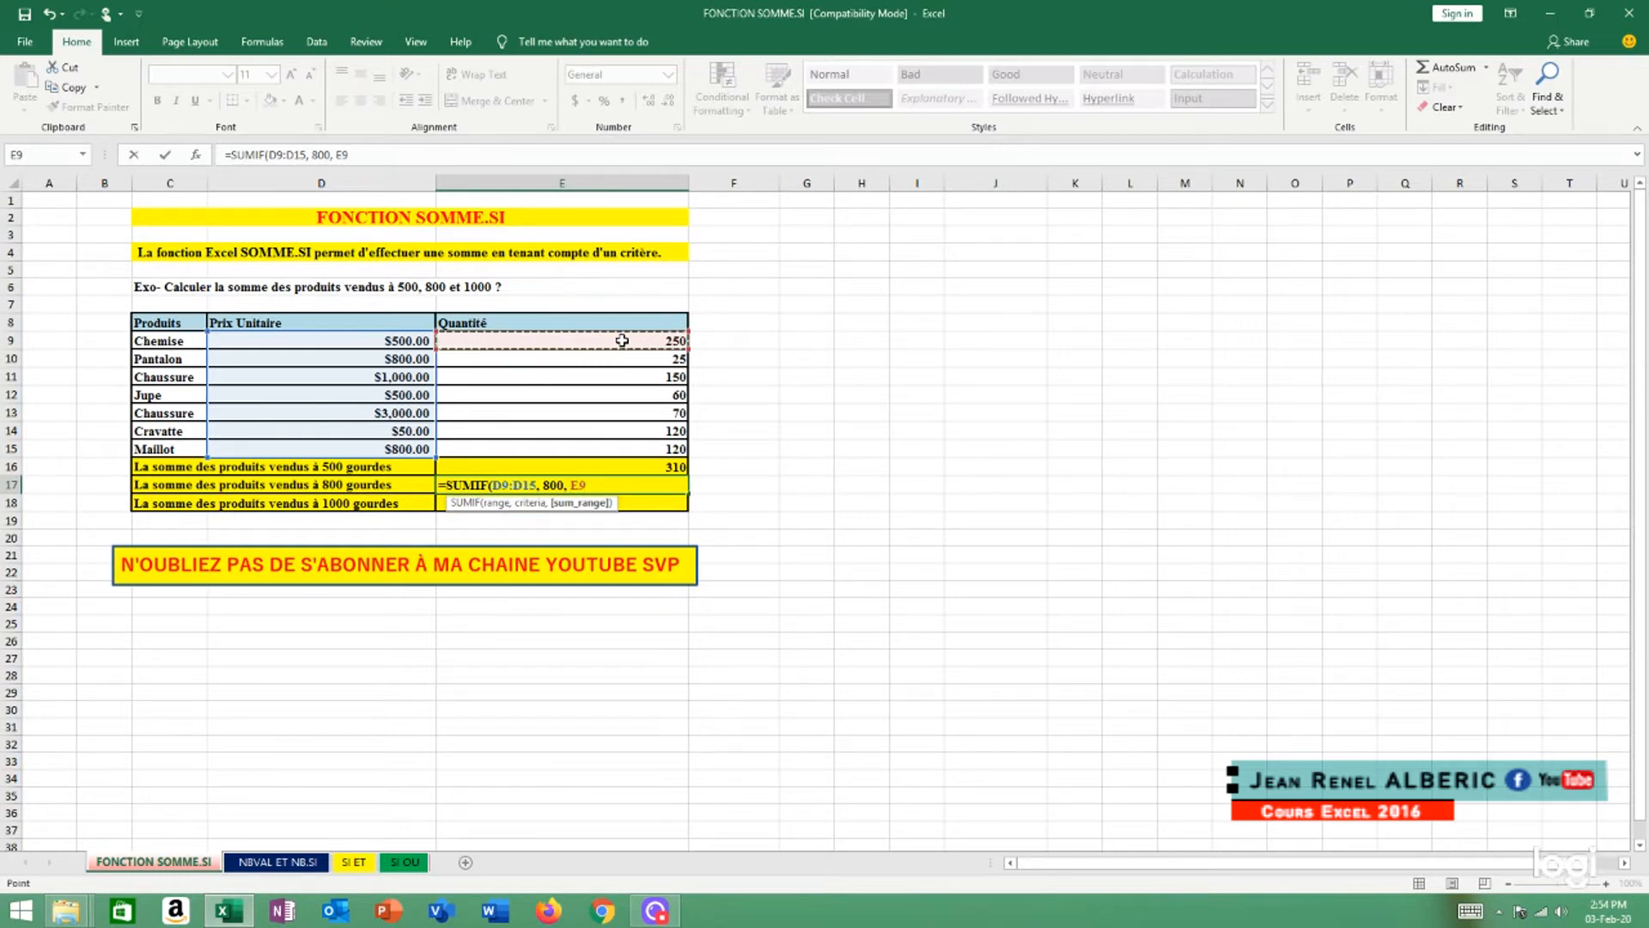
key("F8")
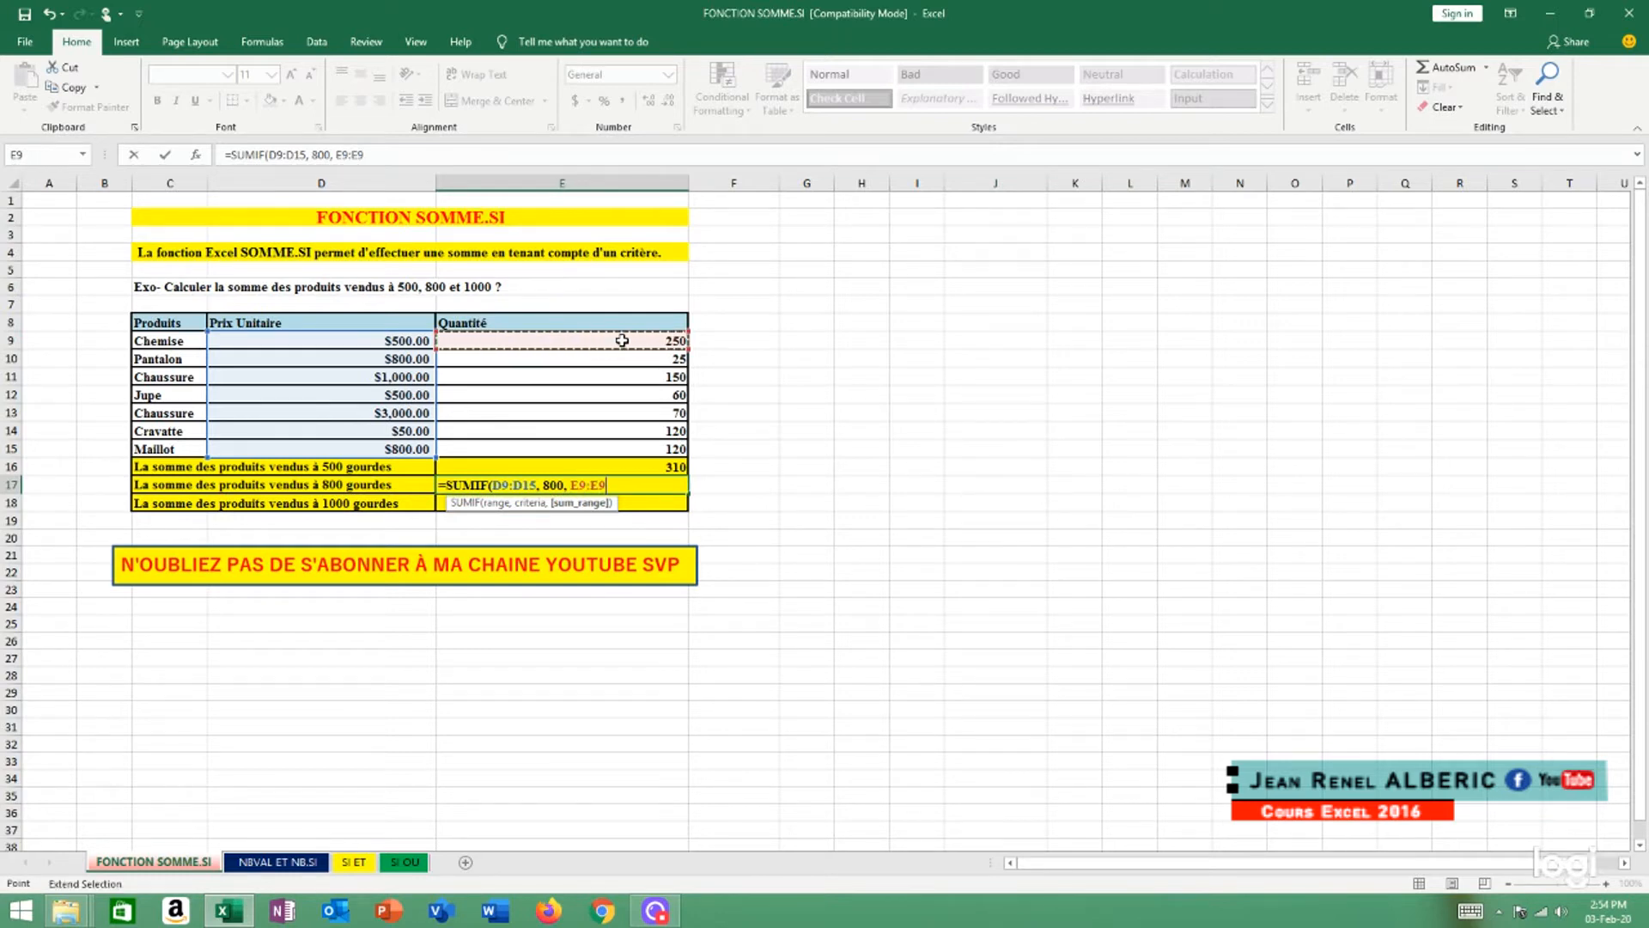
left_click(670, 465)
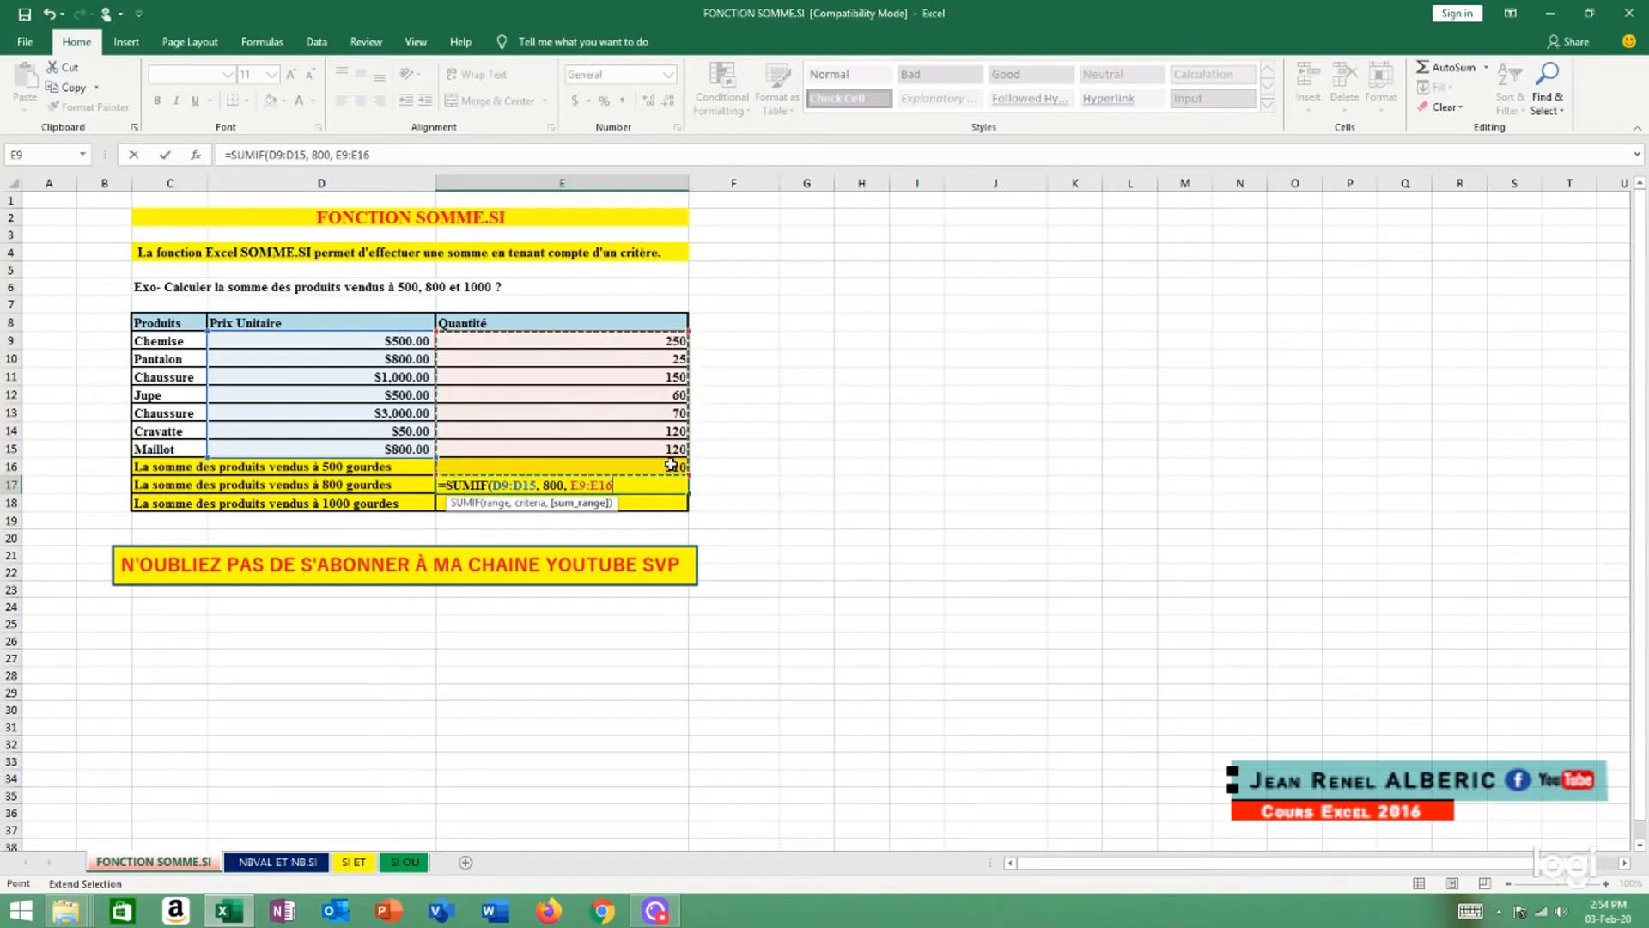
type(")")
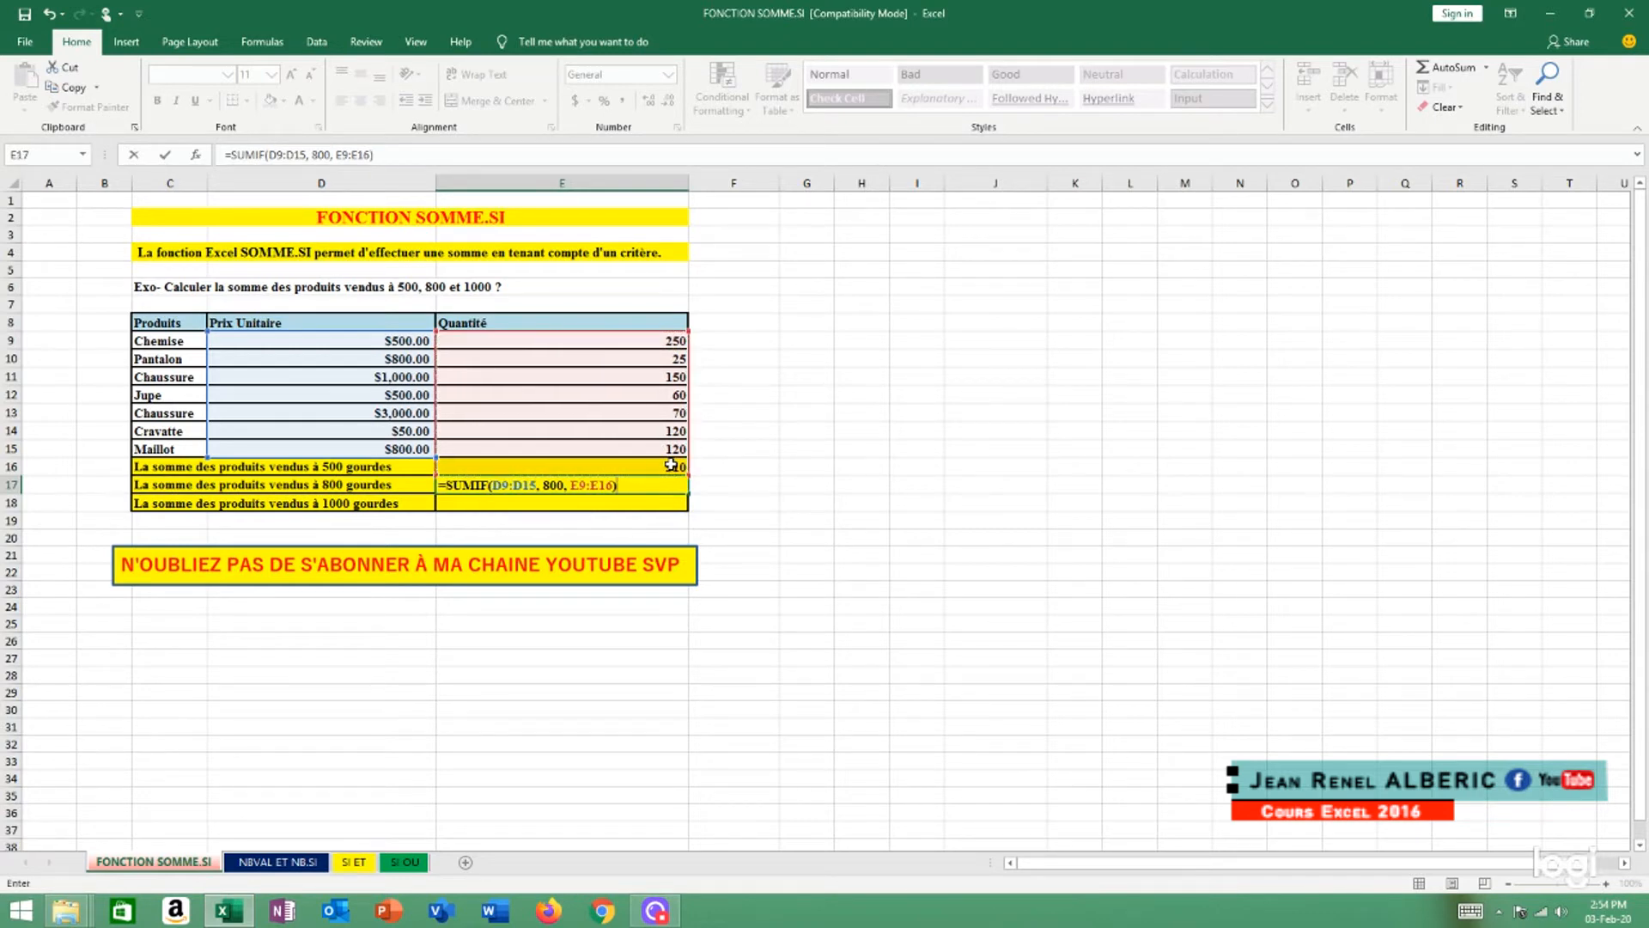
key("Return")
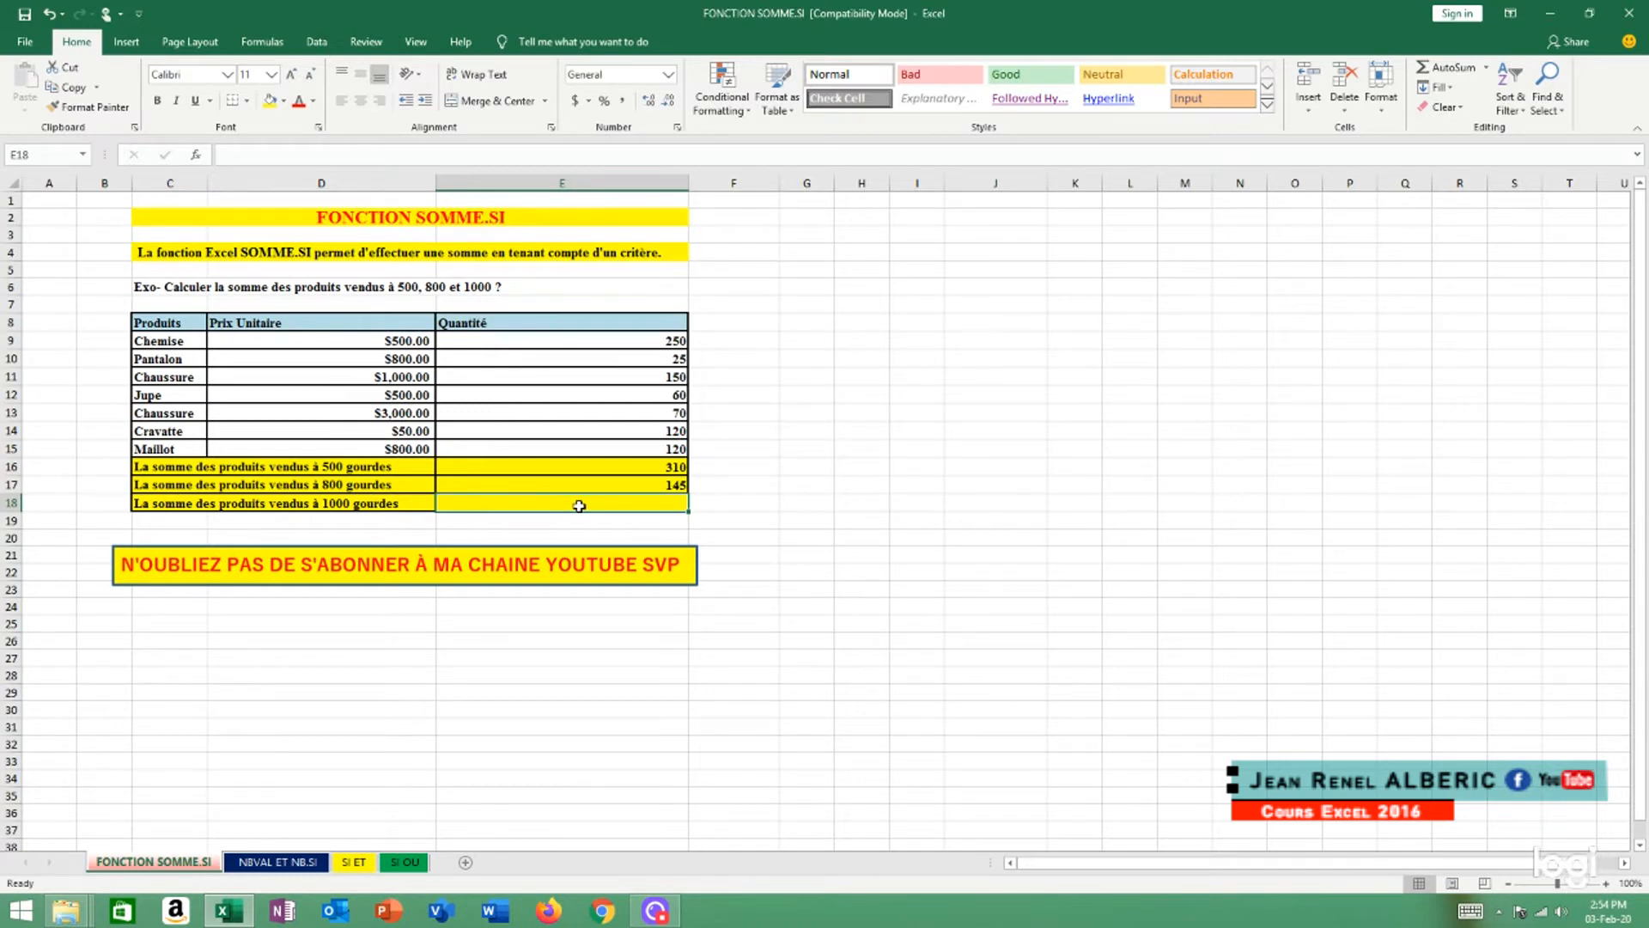
Start a SUMIF formula in cell E18 with the unit prices D9:D15 as the criteria range
type("=")
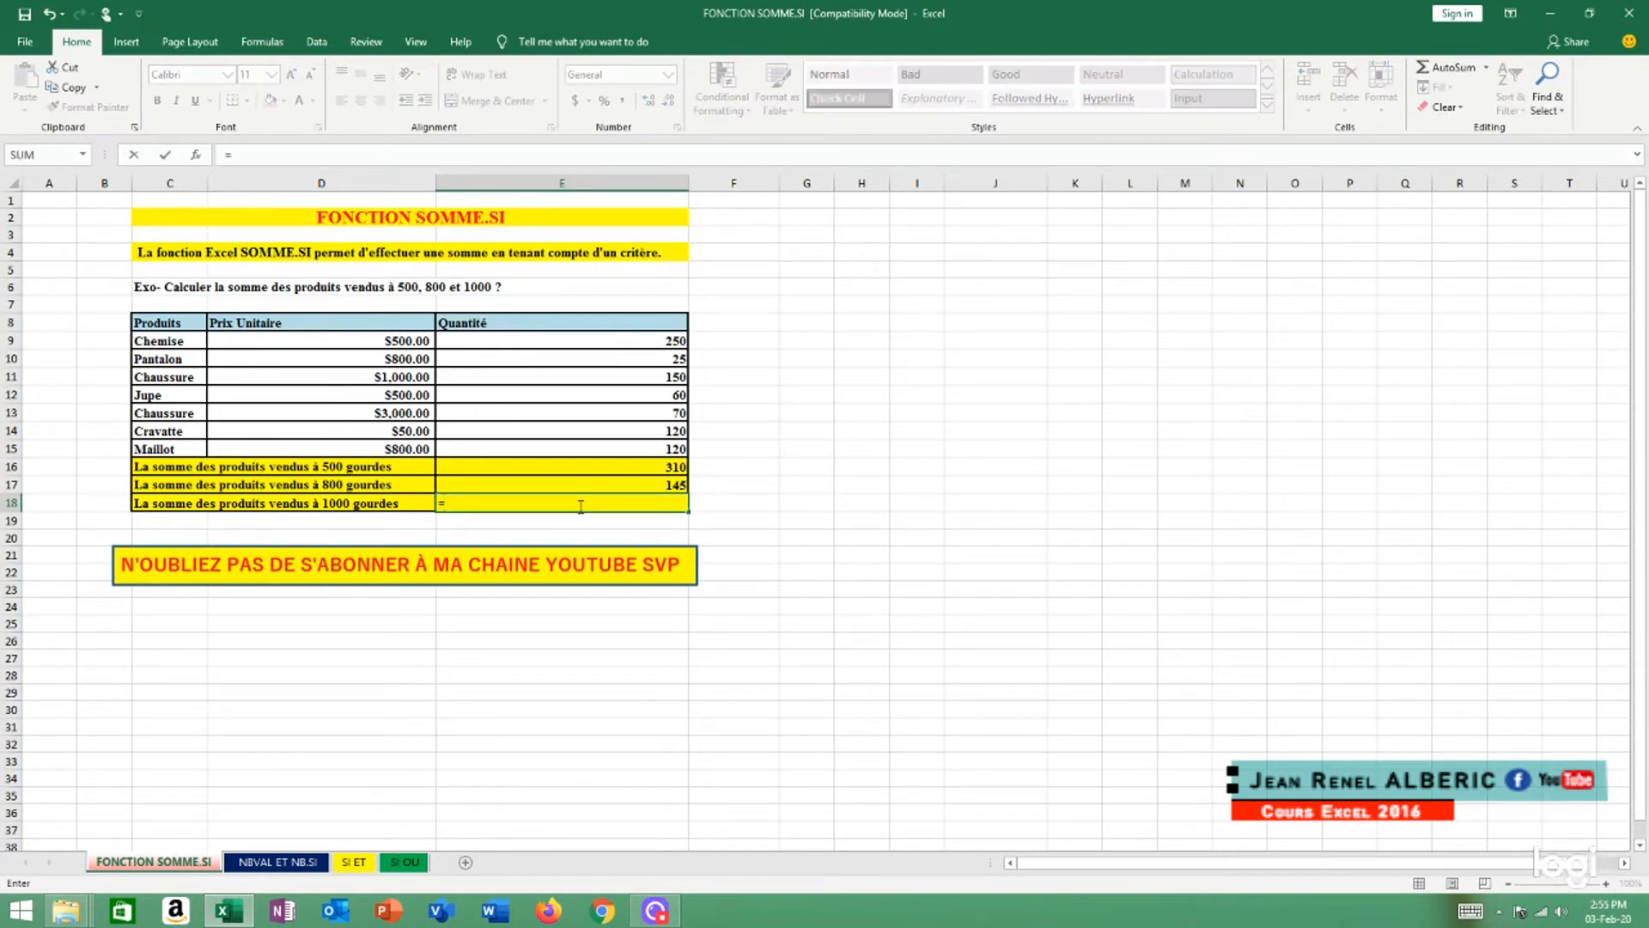
type("sum")
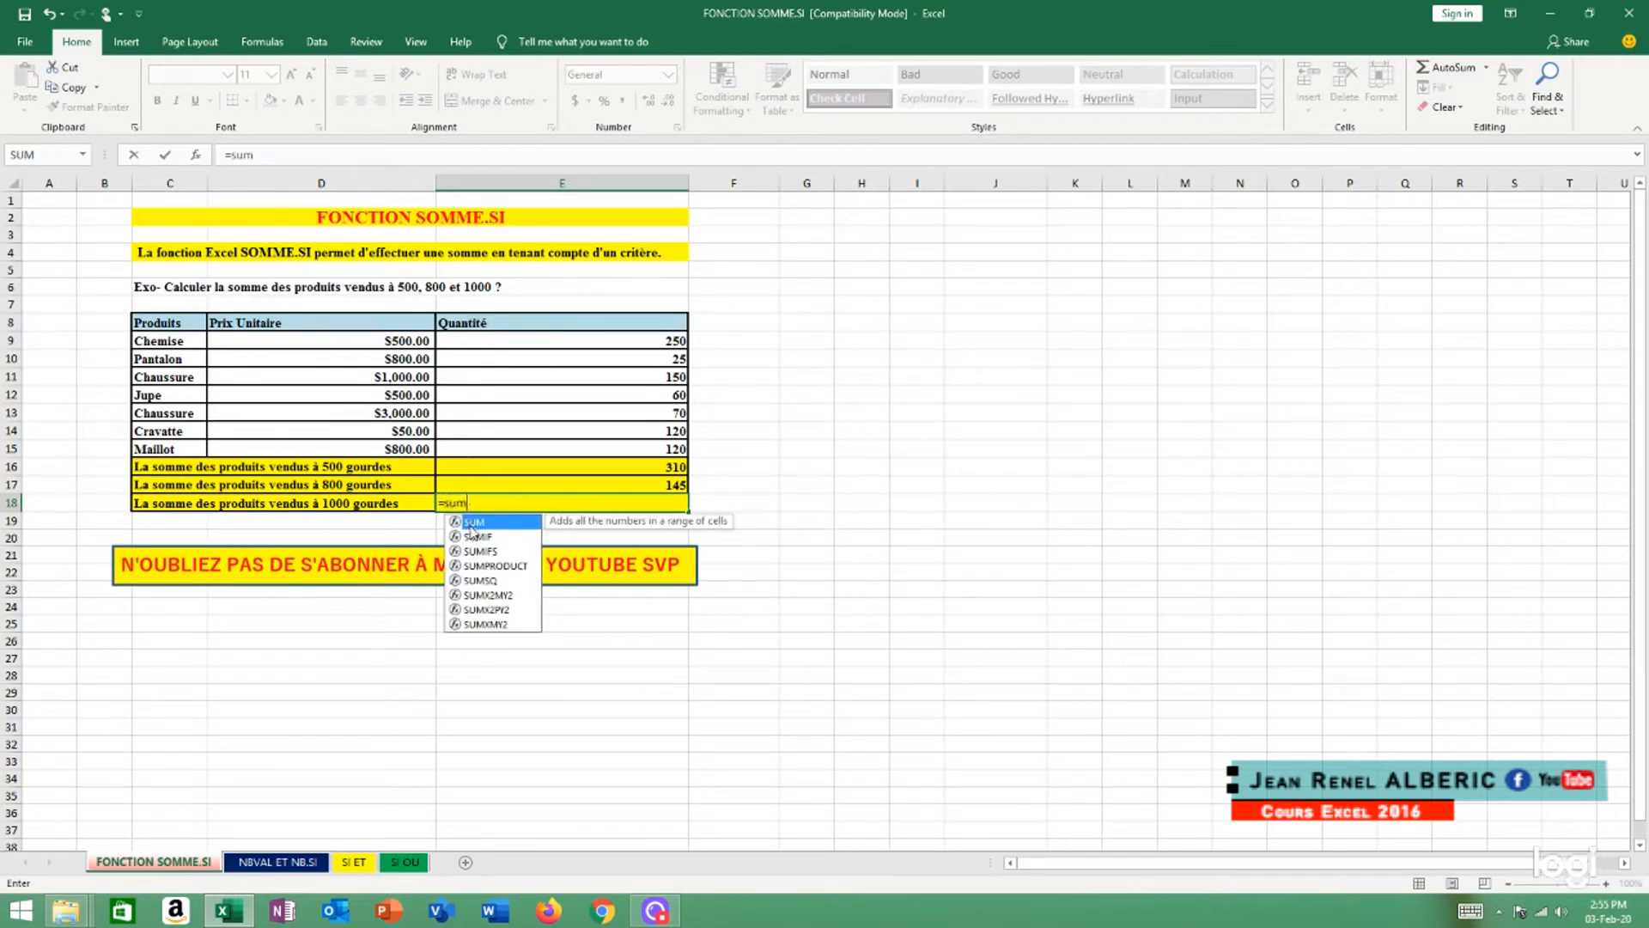
double_click(479, 538)
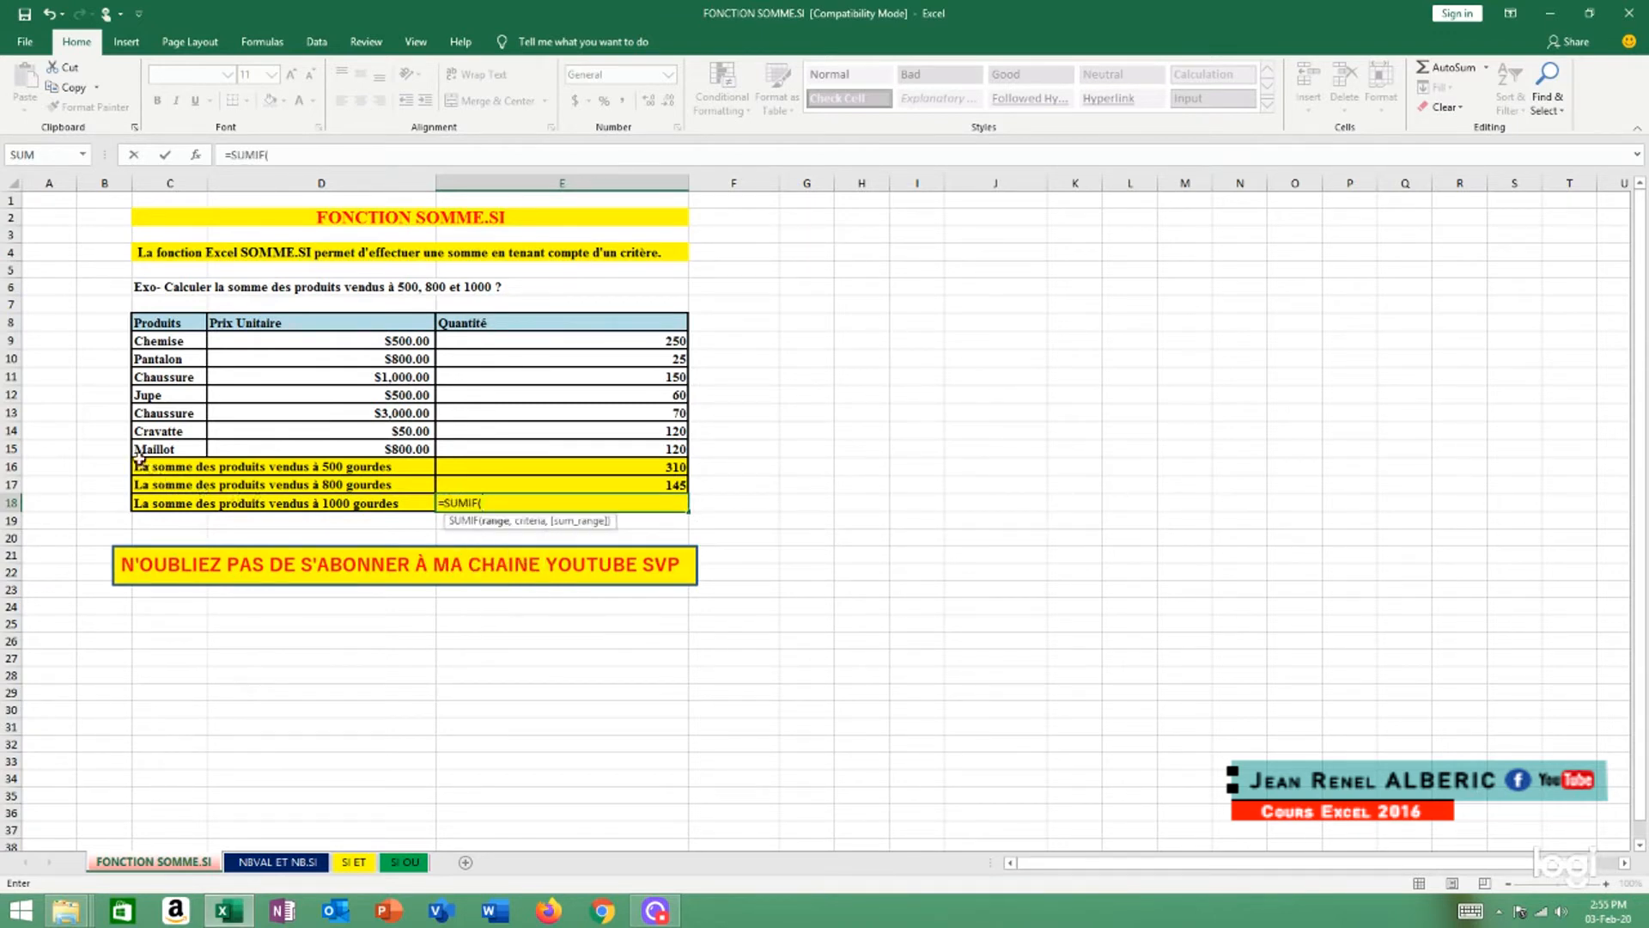
left_click(409, 341)
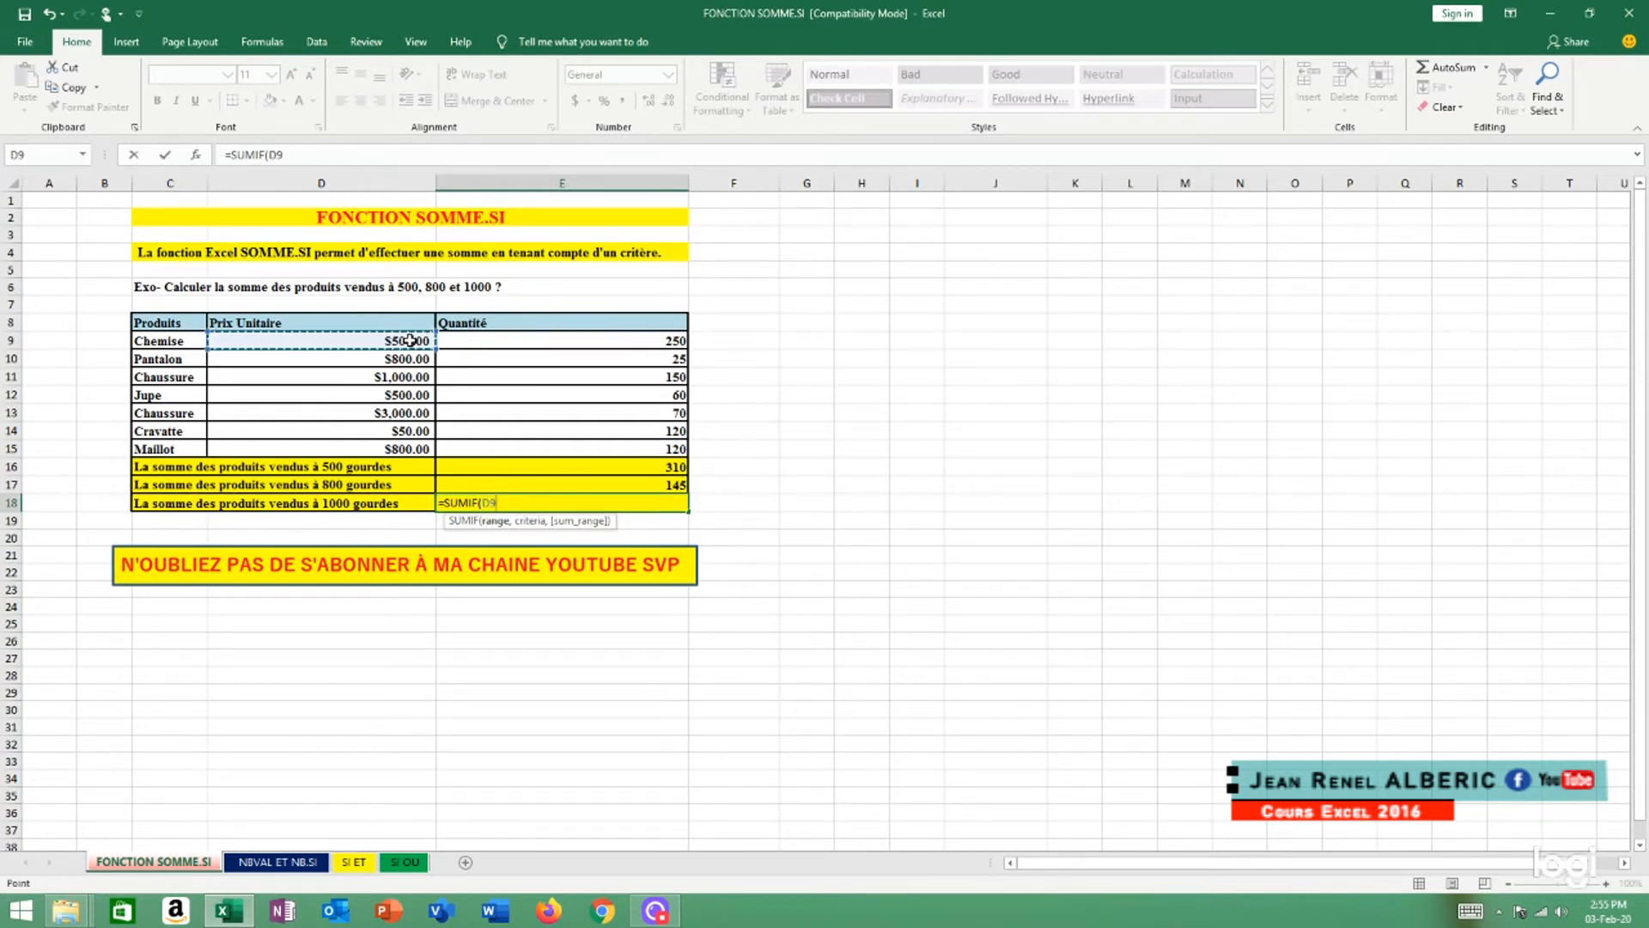
key("F8")
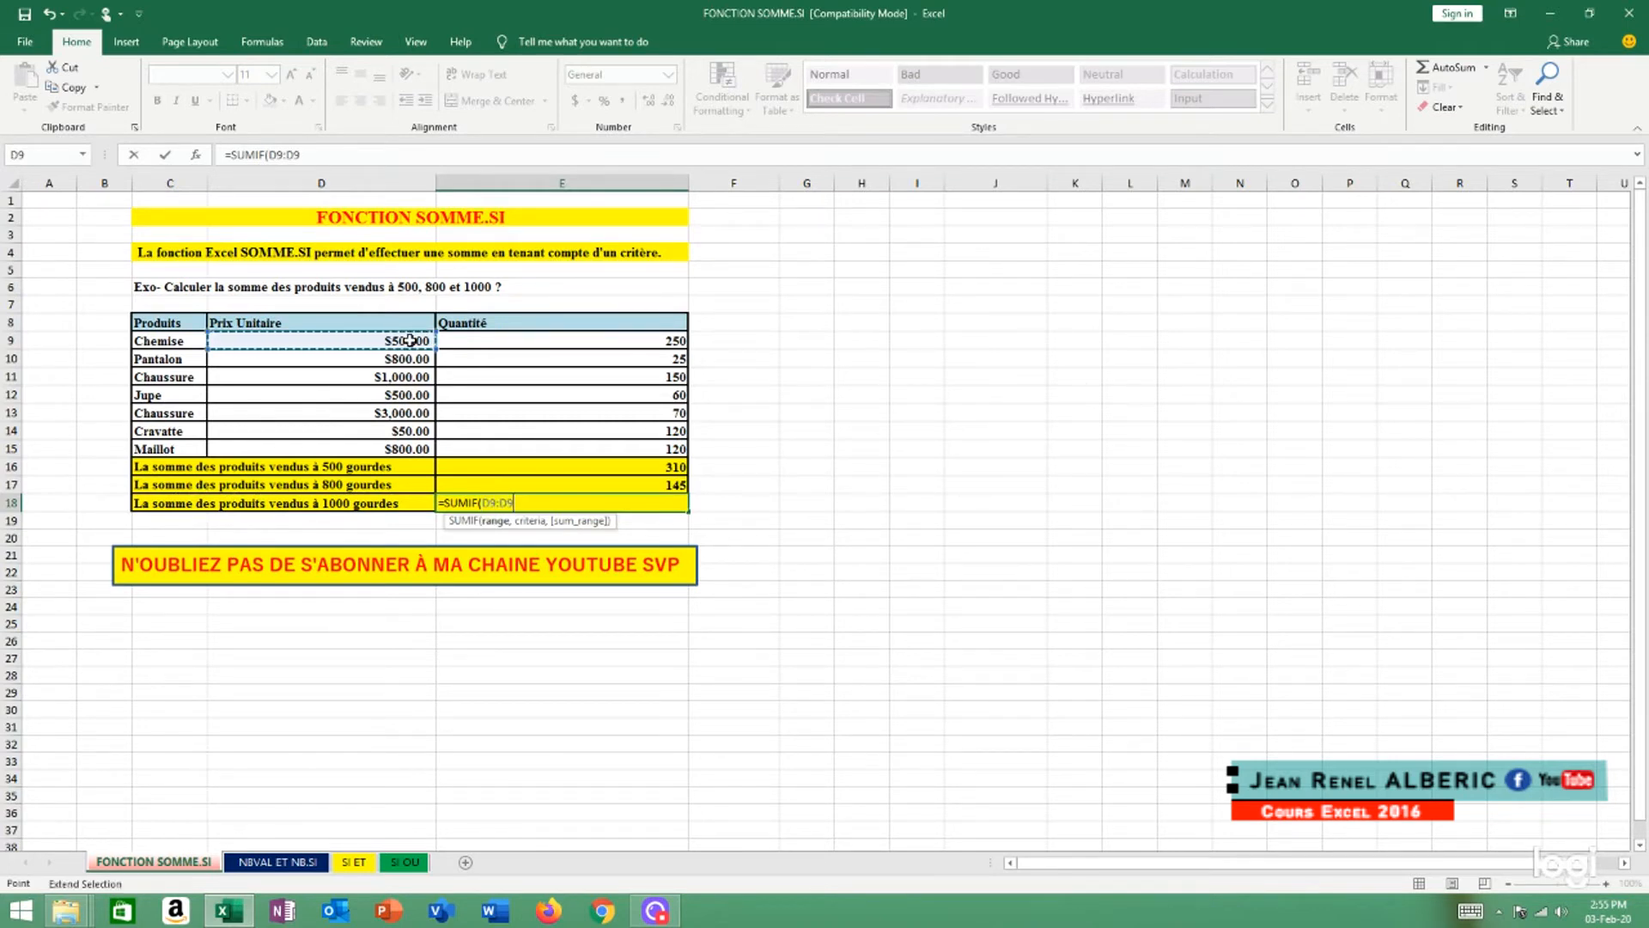
left_click(416, 448)
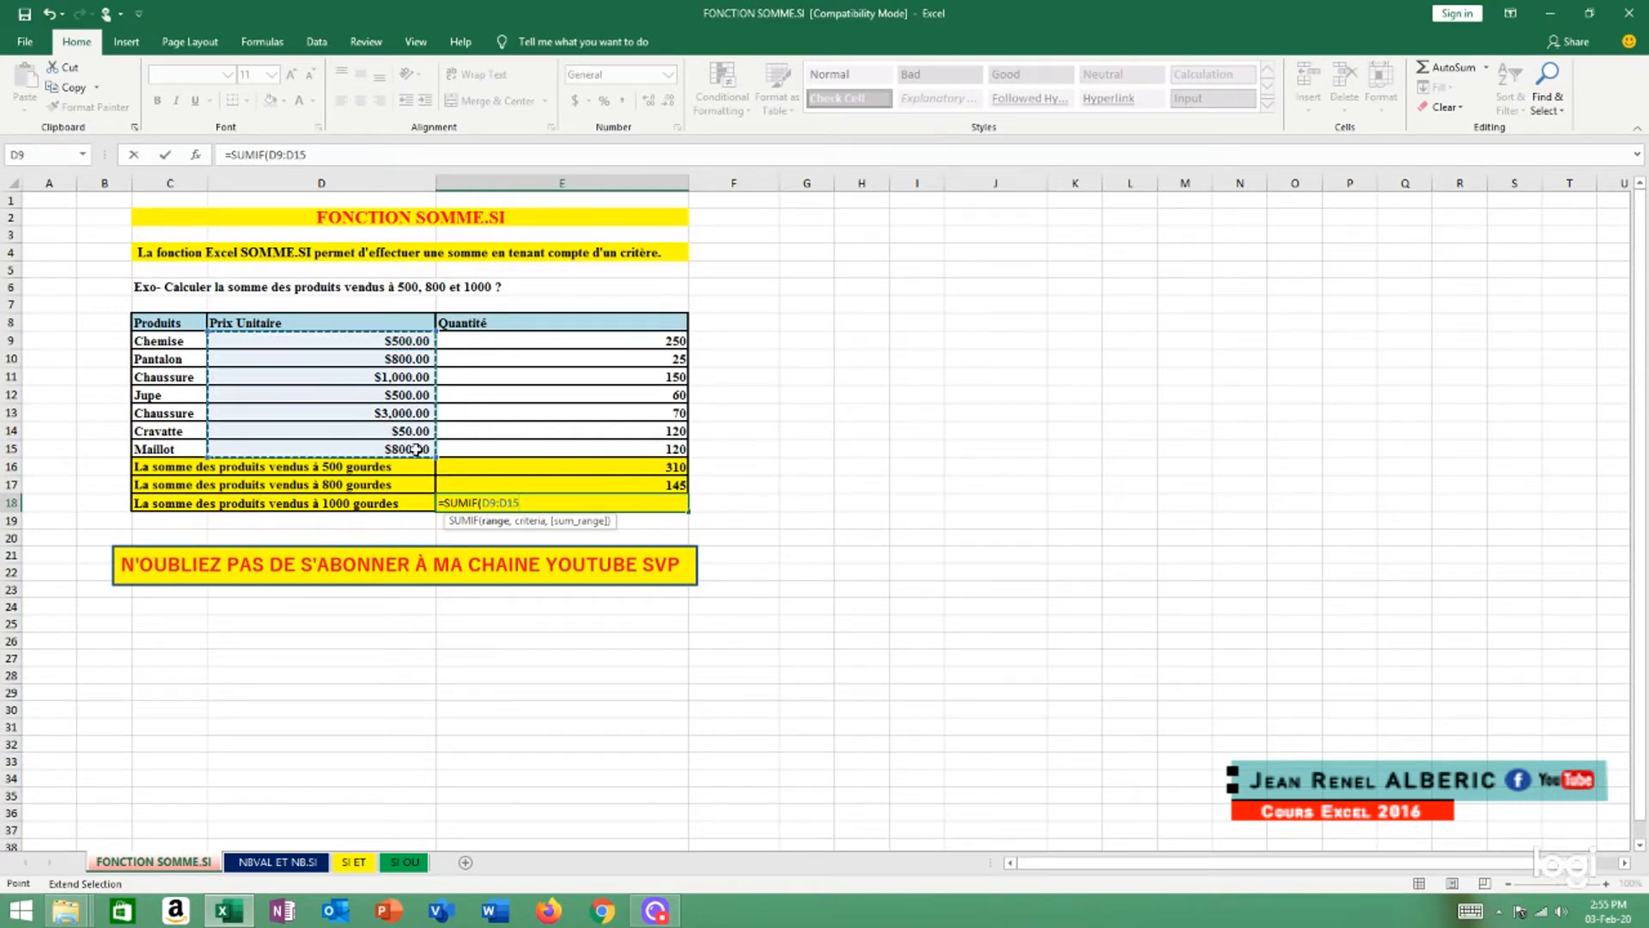
type(",")
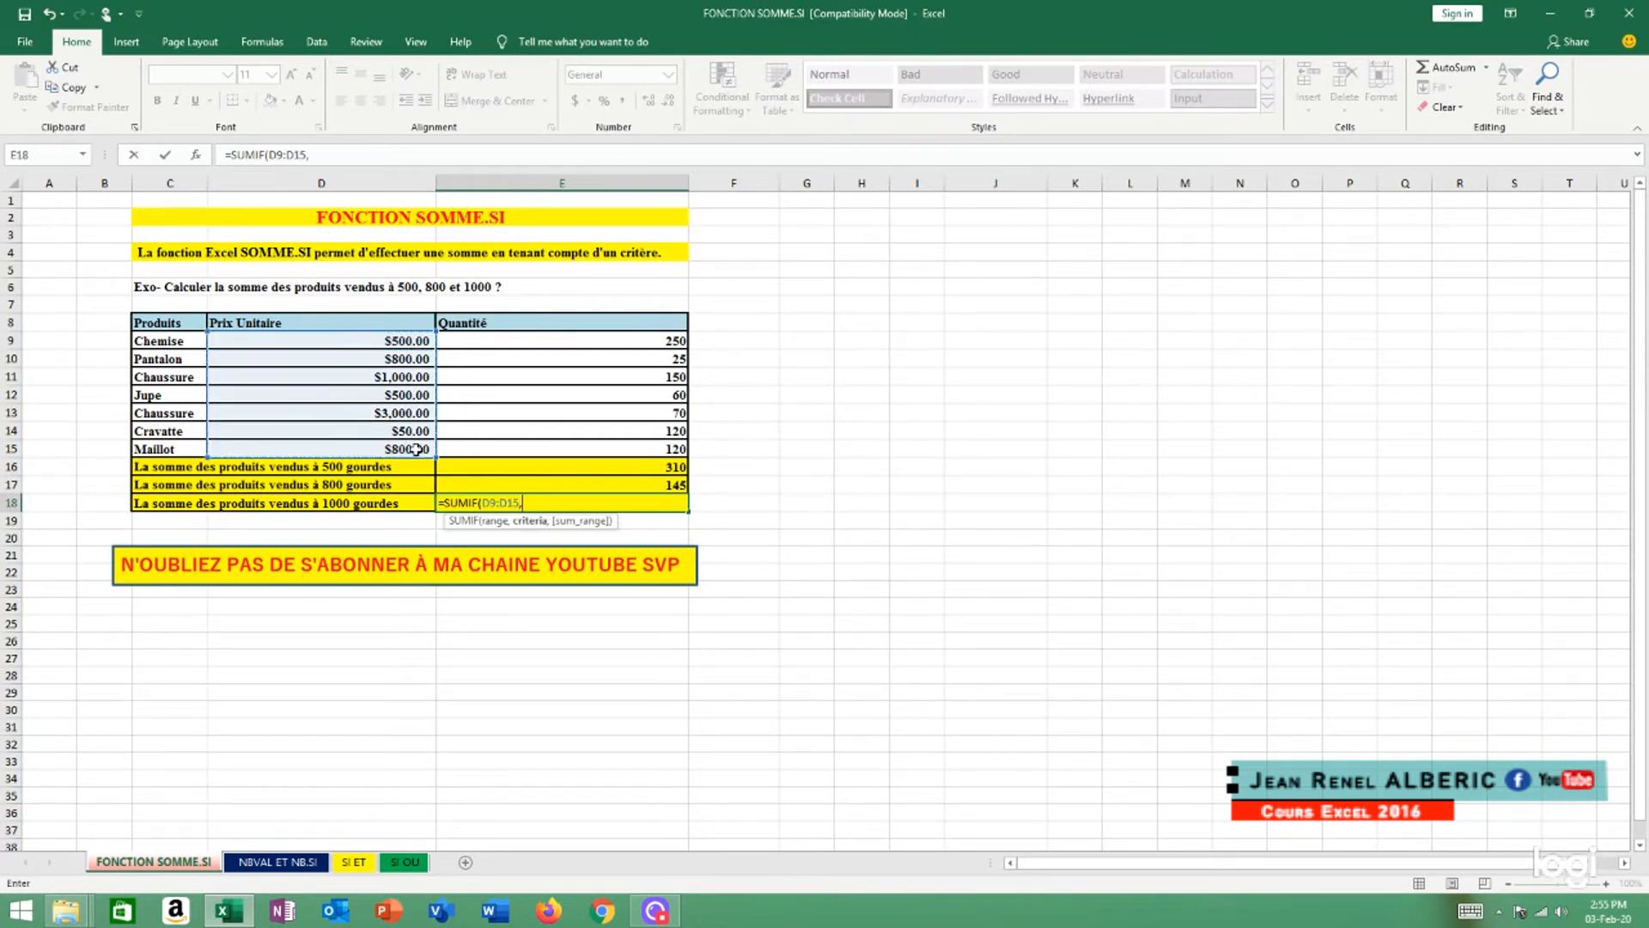
type(" 1000,")
Complete the E18 SUMIF formula with criterion 1000 and the quantities E9:E15 as the sum range
left_click(631, 342)
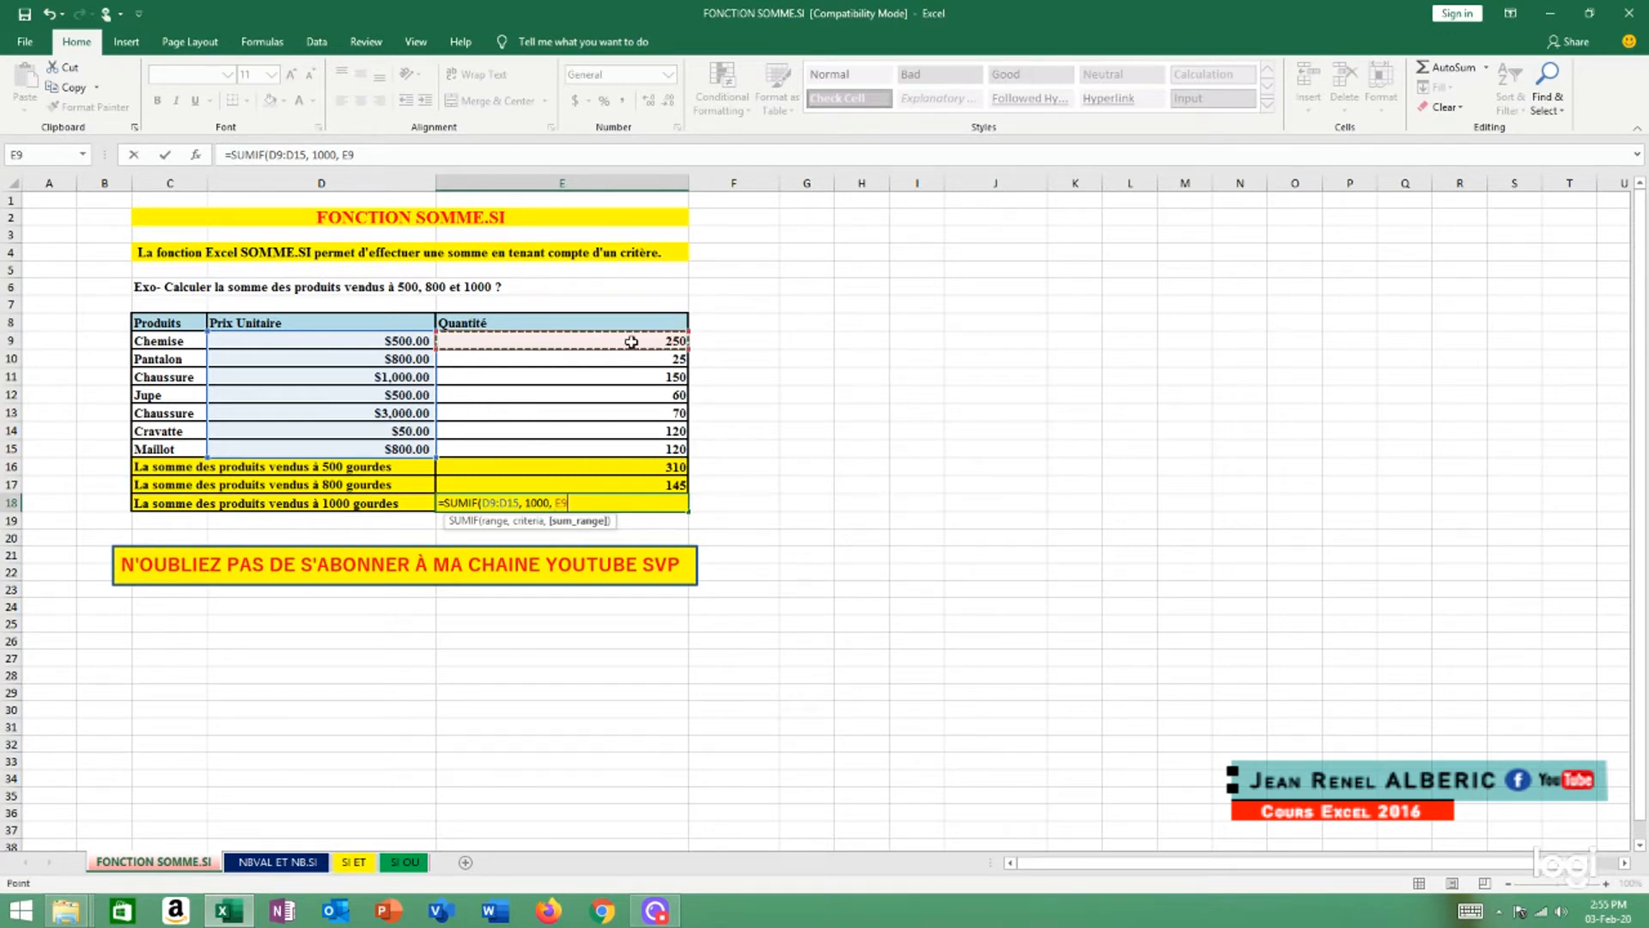
key("F8")
left_click(674, 453)
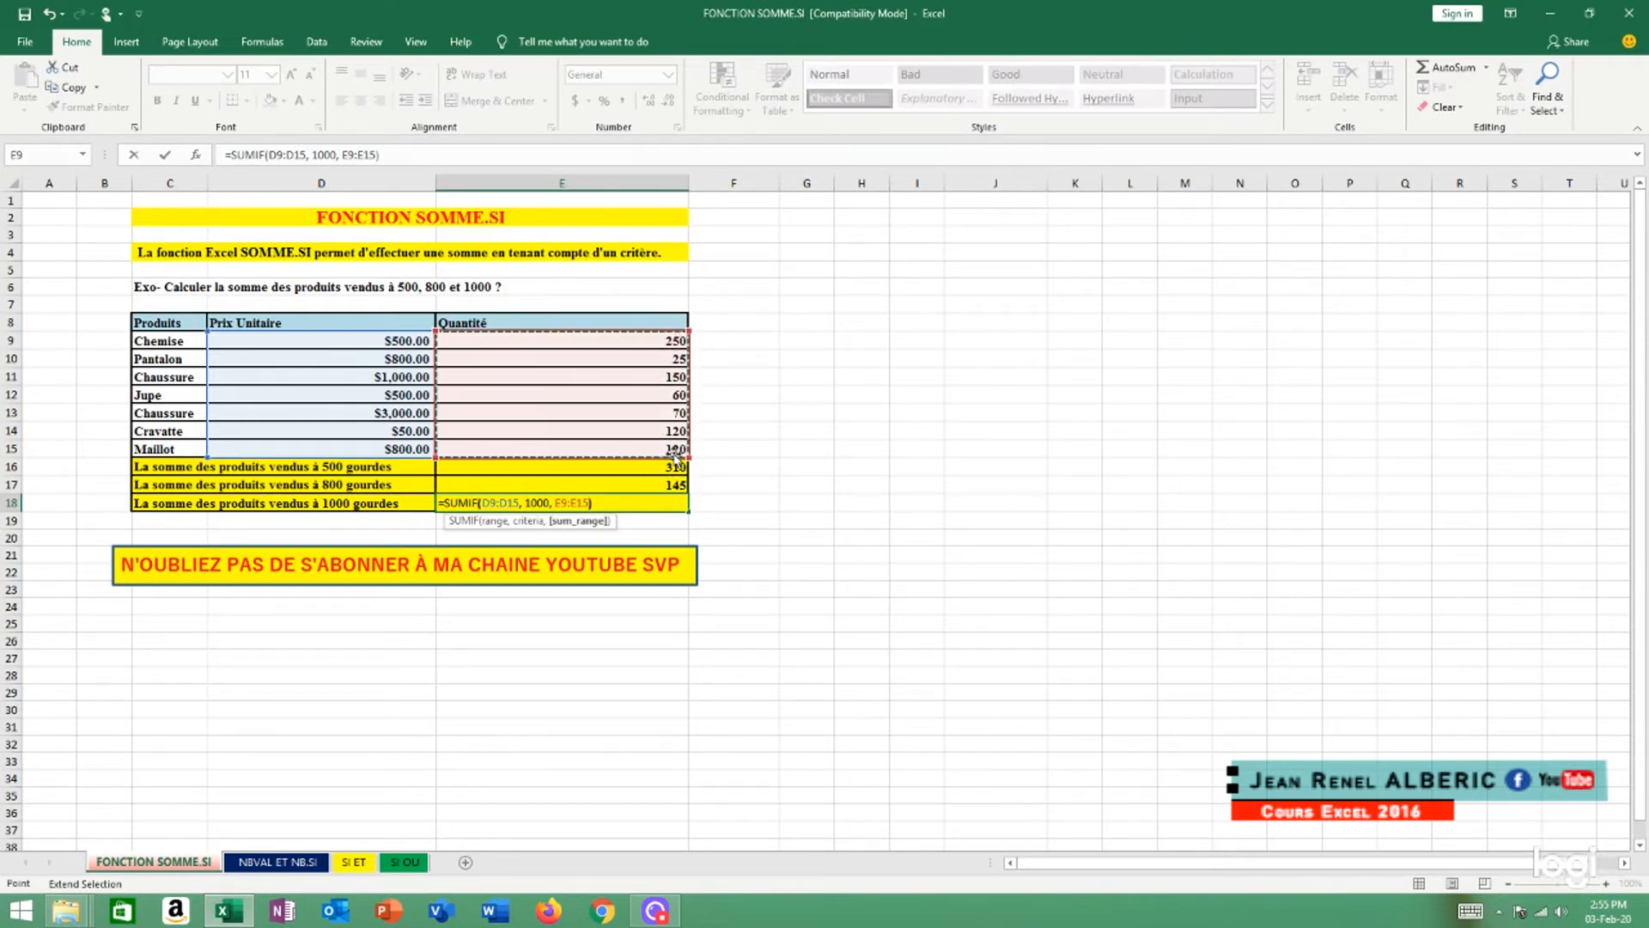
type(")")
key("Return")
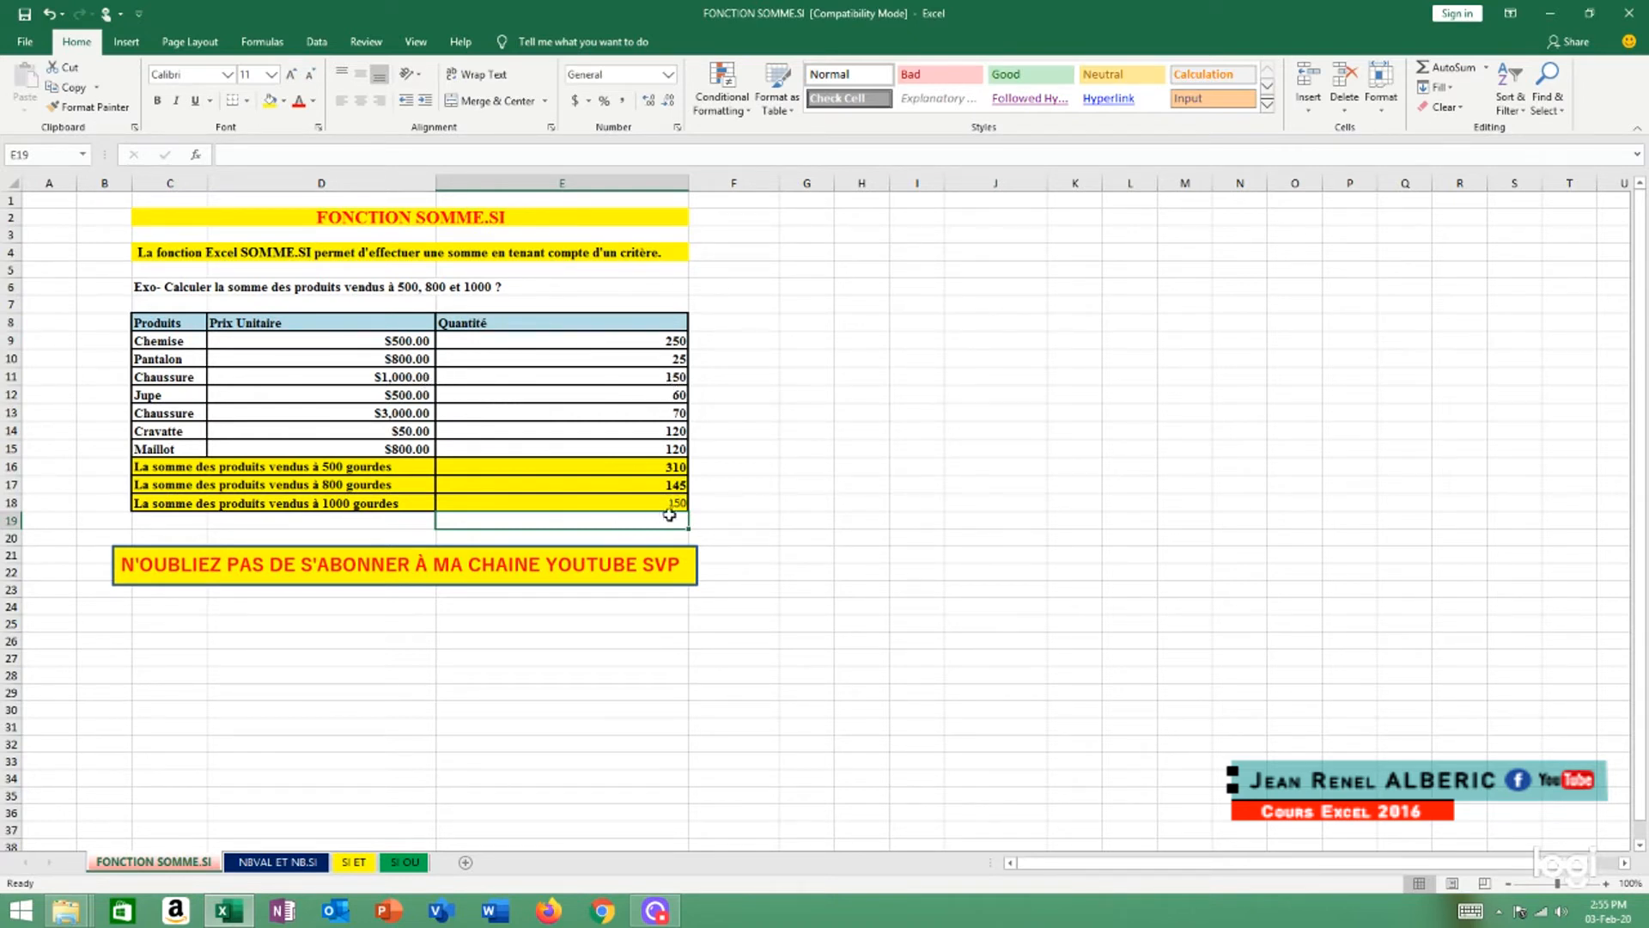
Make the 1000 gourdes total in cell E18 bold and review the E17 and E18 formulas
left_click(667, 503)
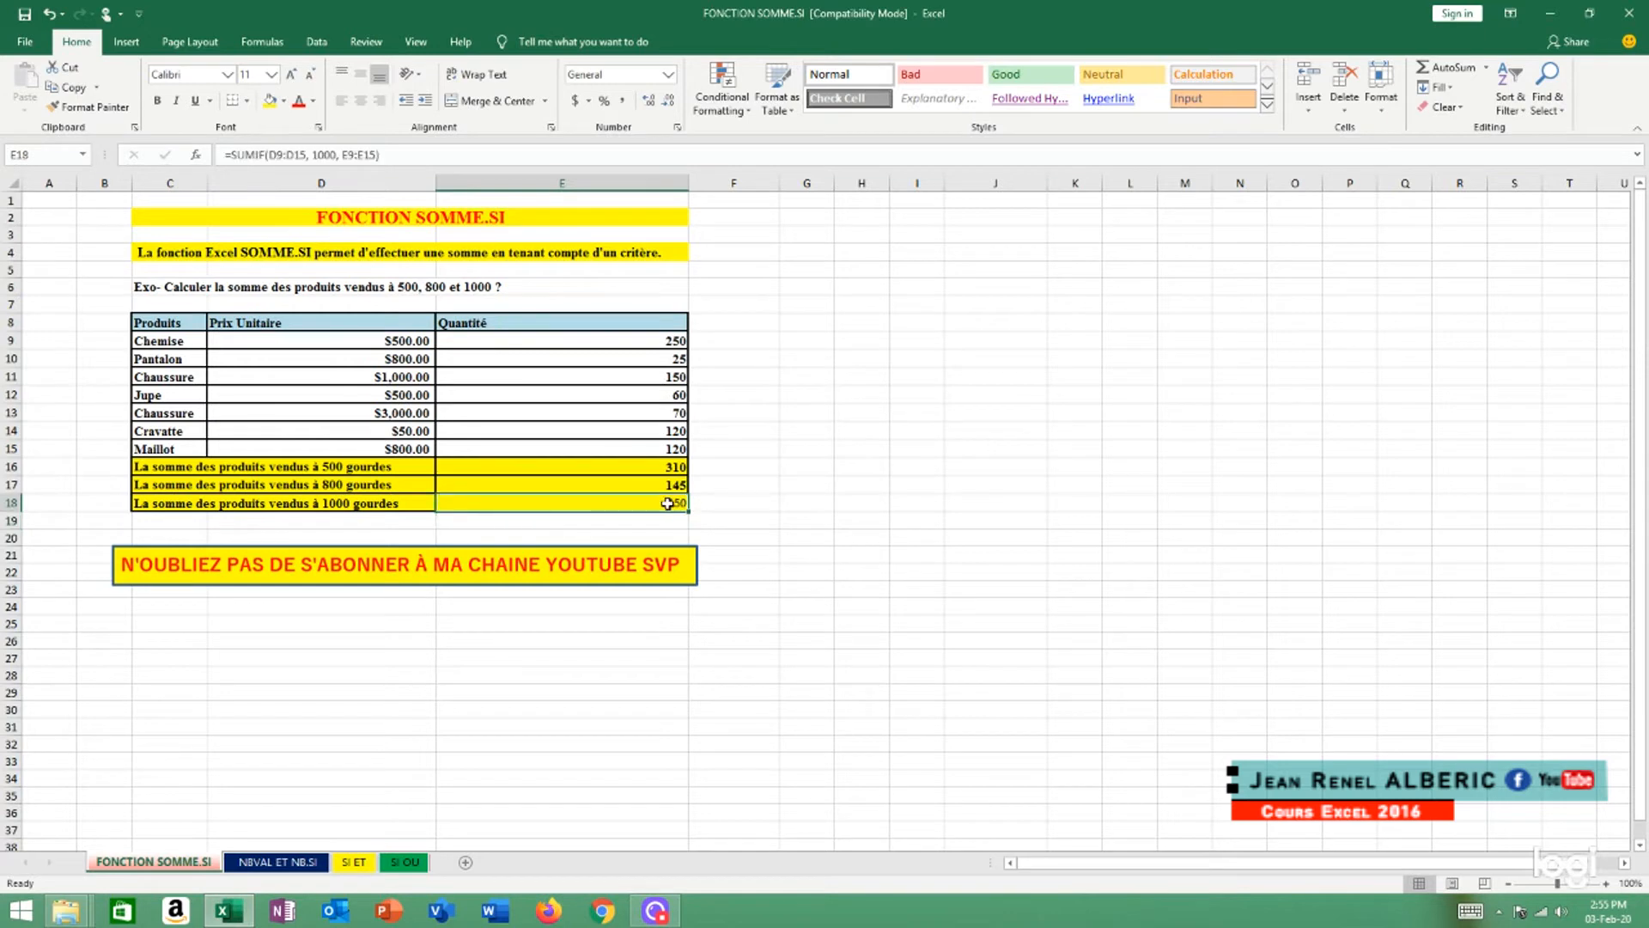
left_click(159, 102)
left_click(667, 488)
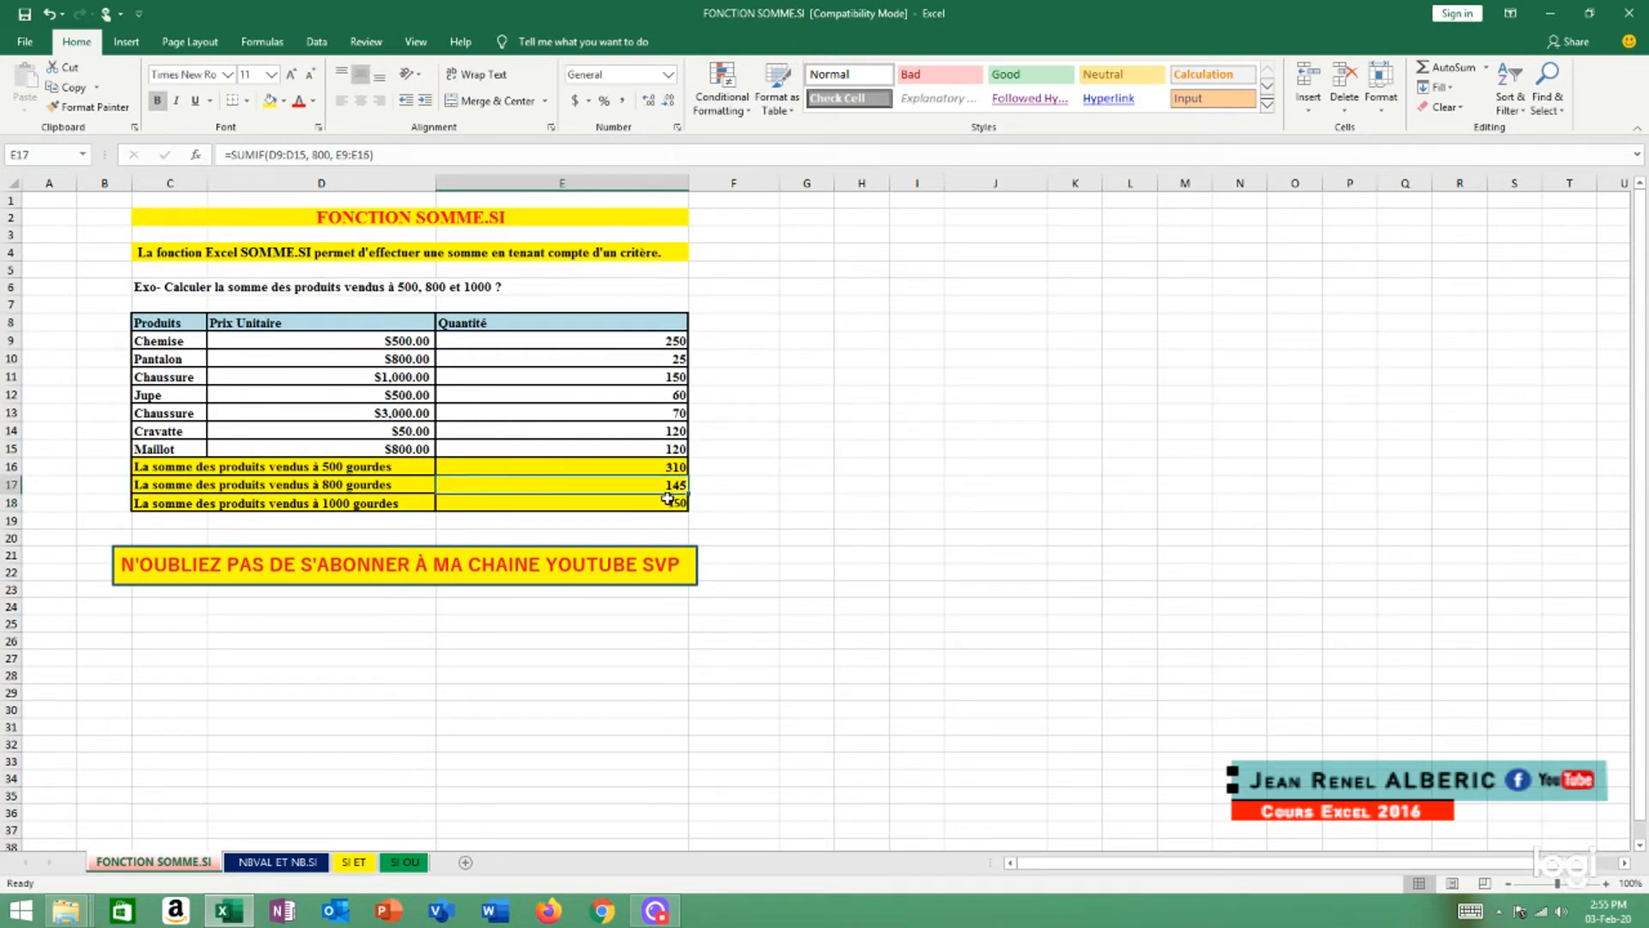
left_click(675, 500)
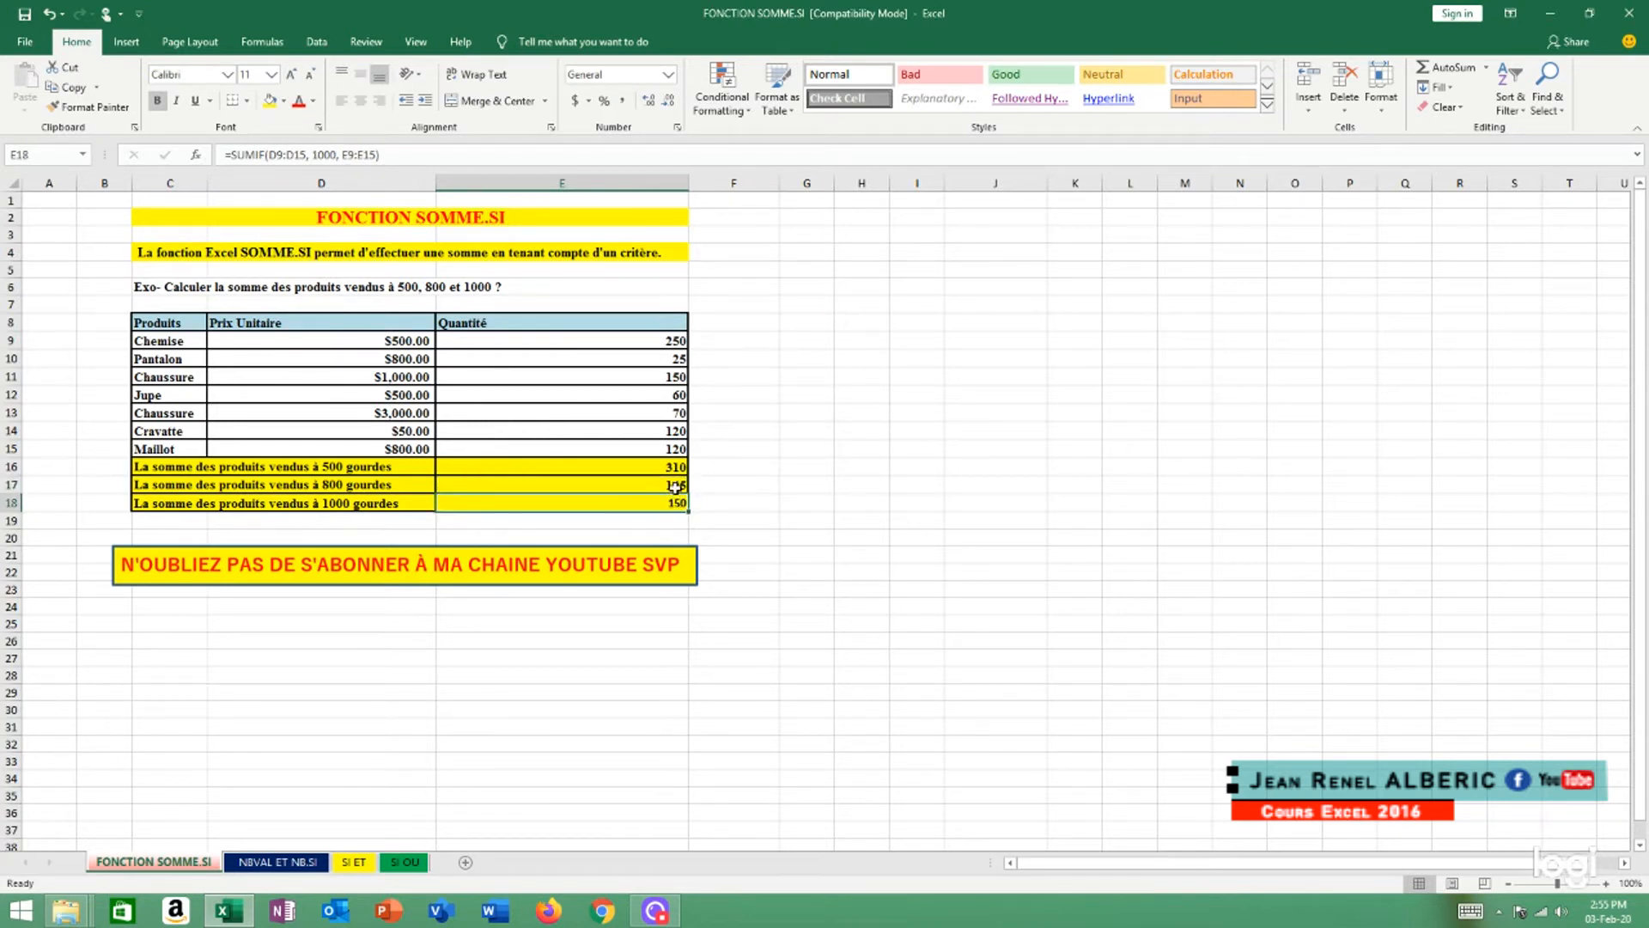
left_click(674, 487)
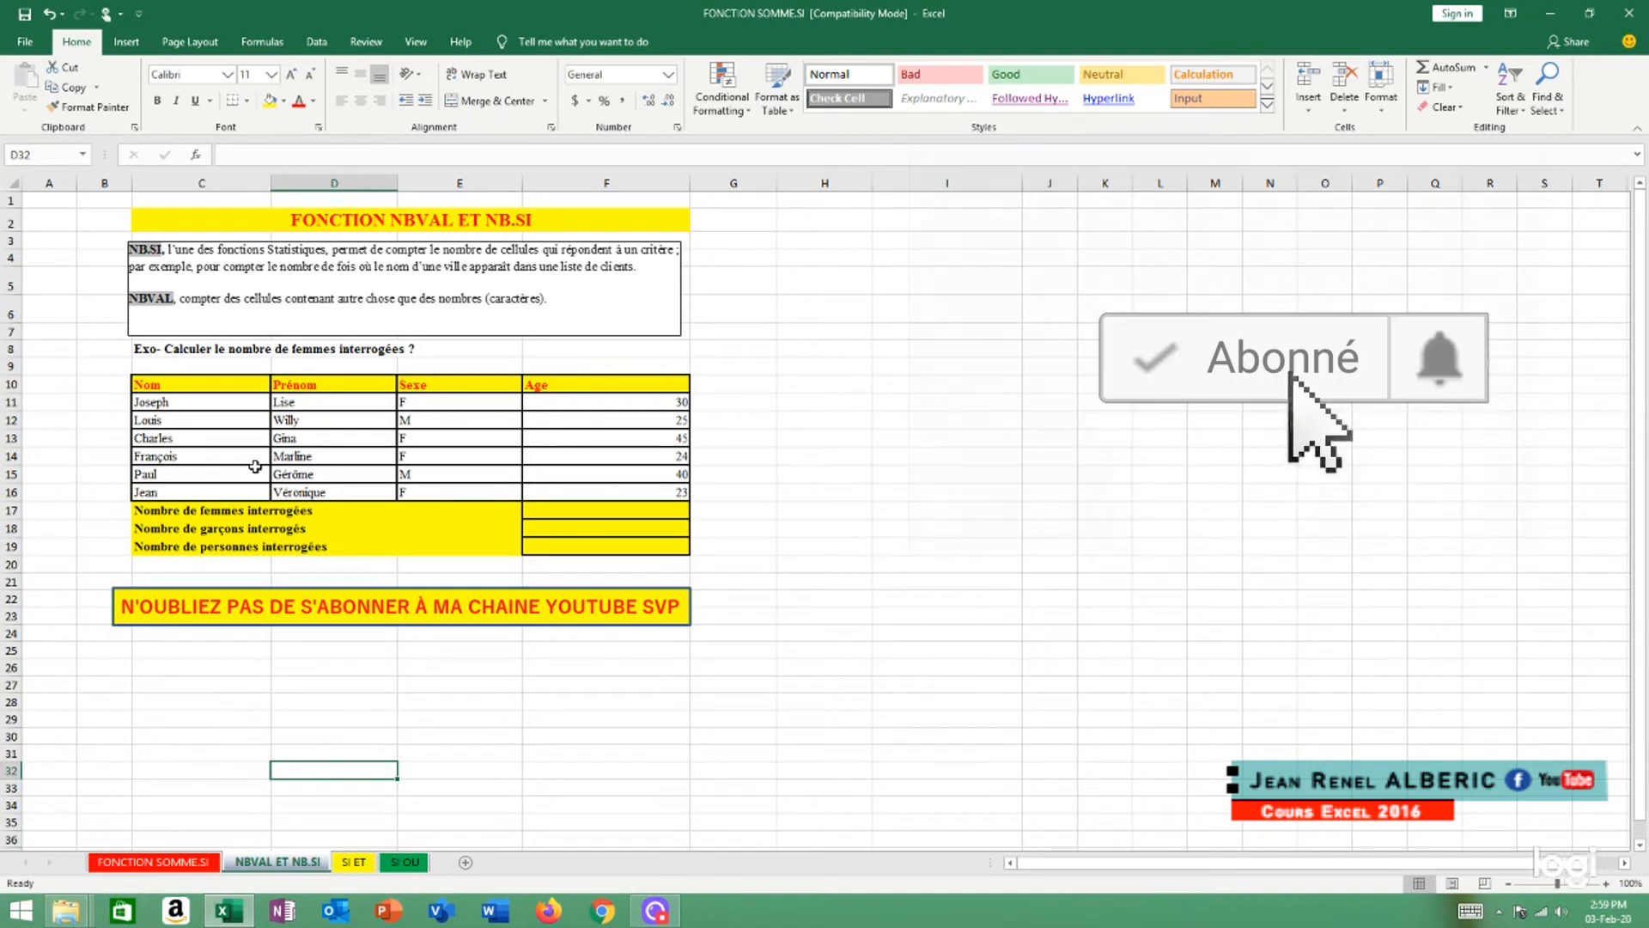
On the NBVAL ET NB.SI sheet, start a COUNTIF formula in cell F17 with the Sexe cells E11:E16 as the range
left_click(542, 511)
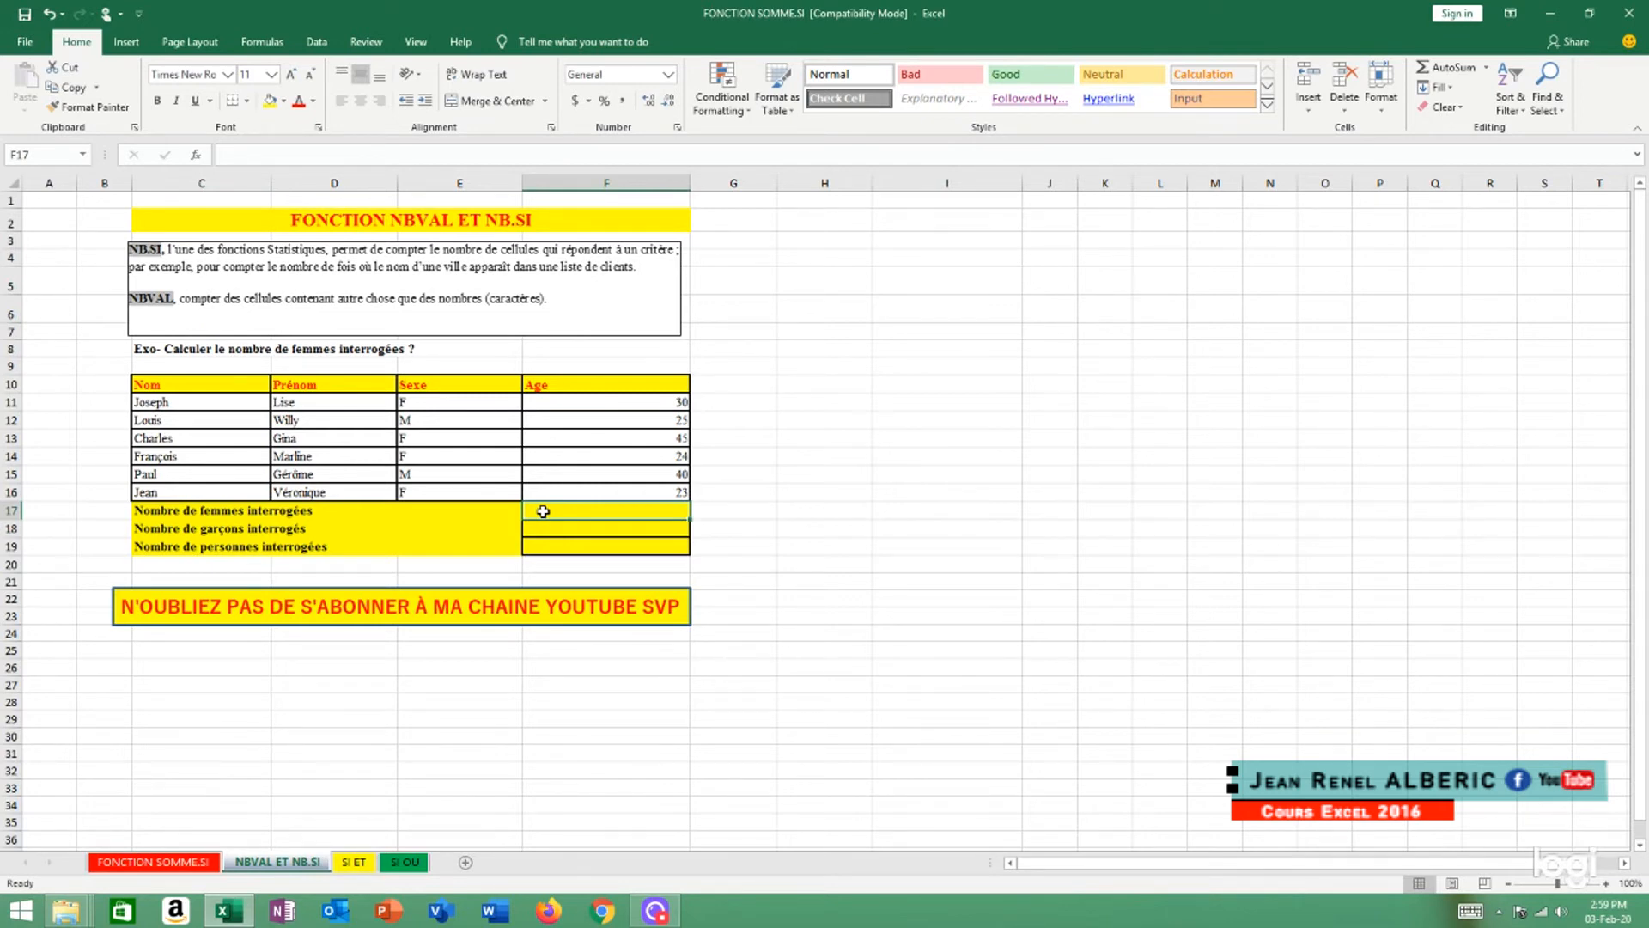
type("=")
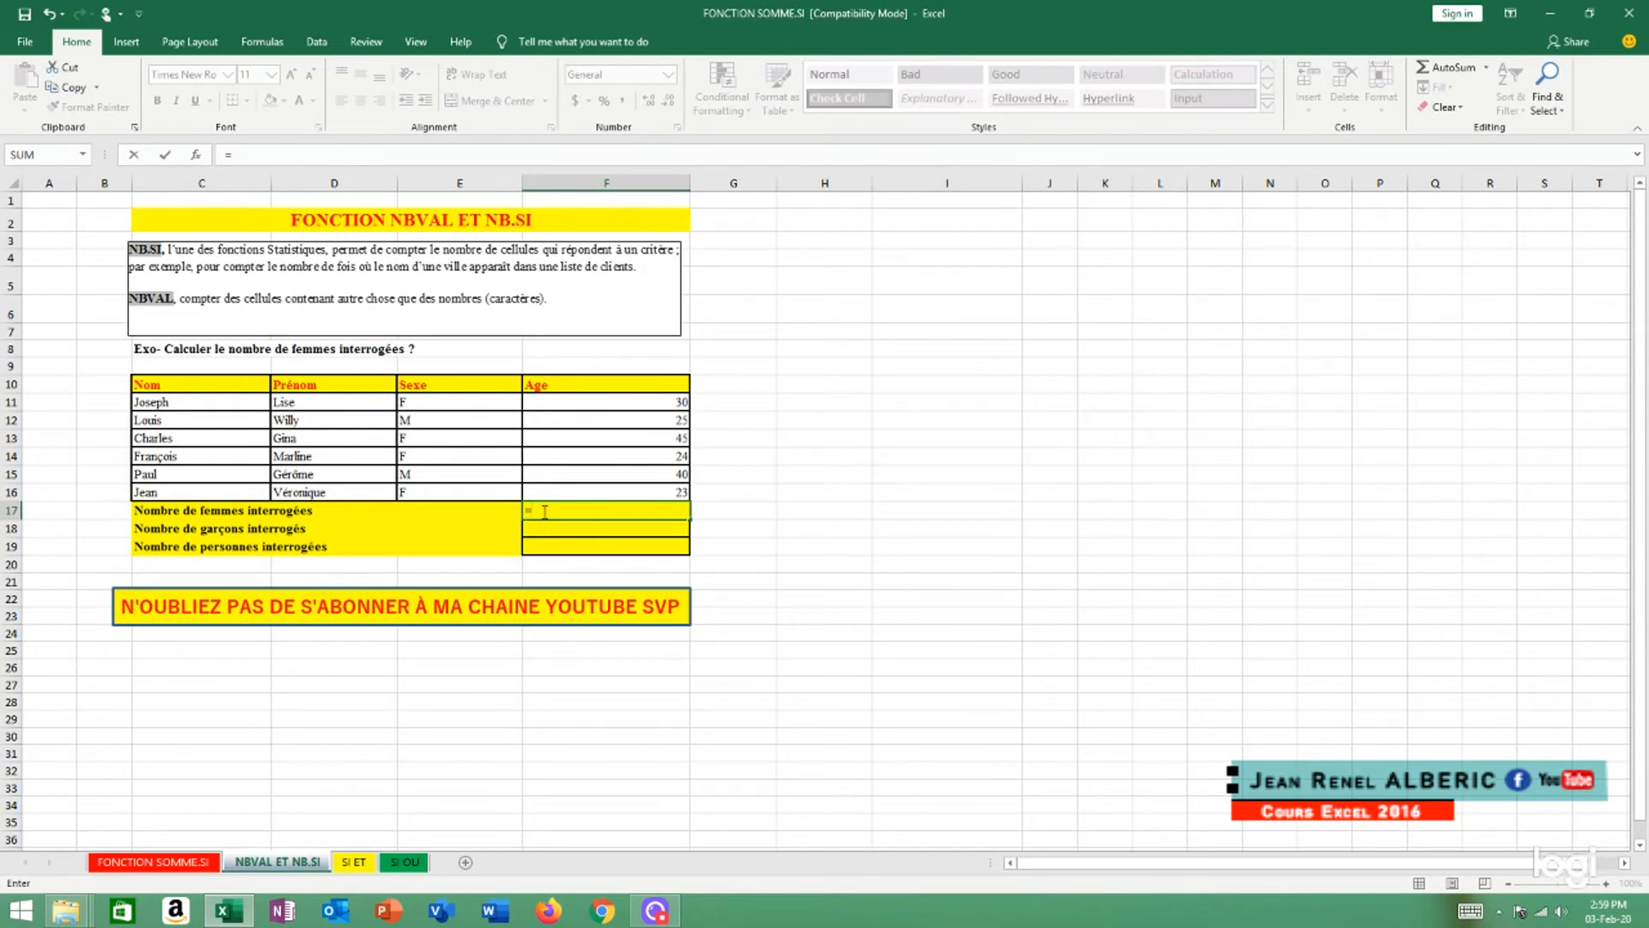
type("count")
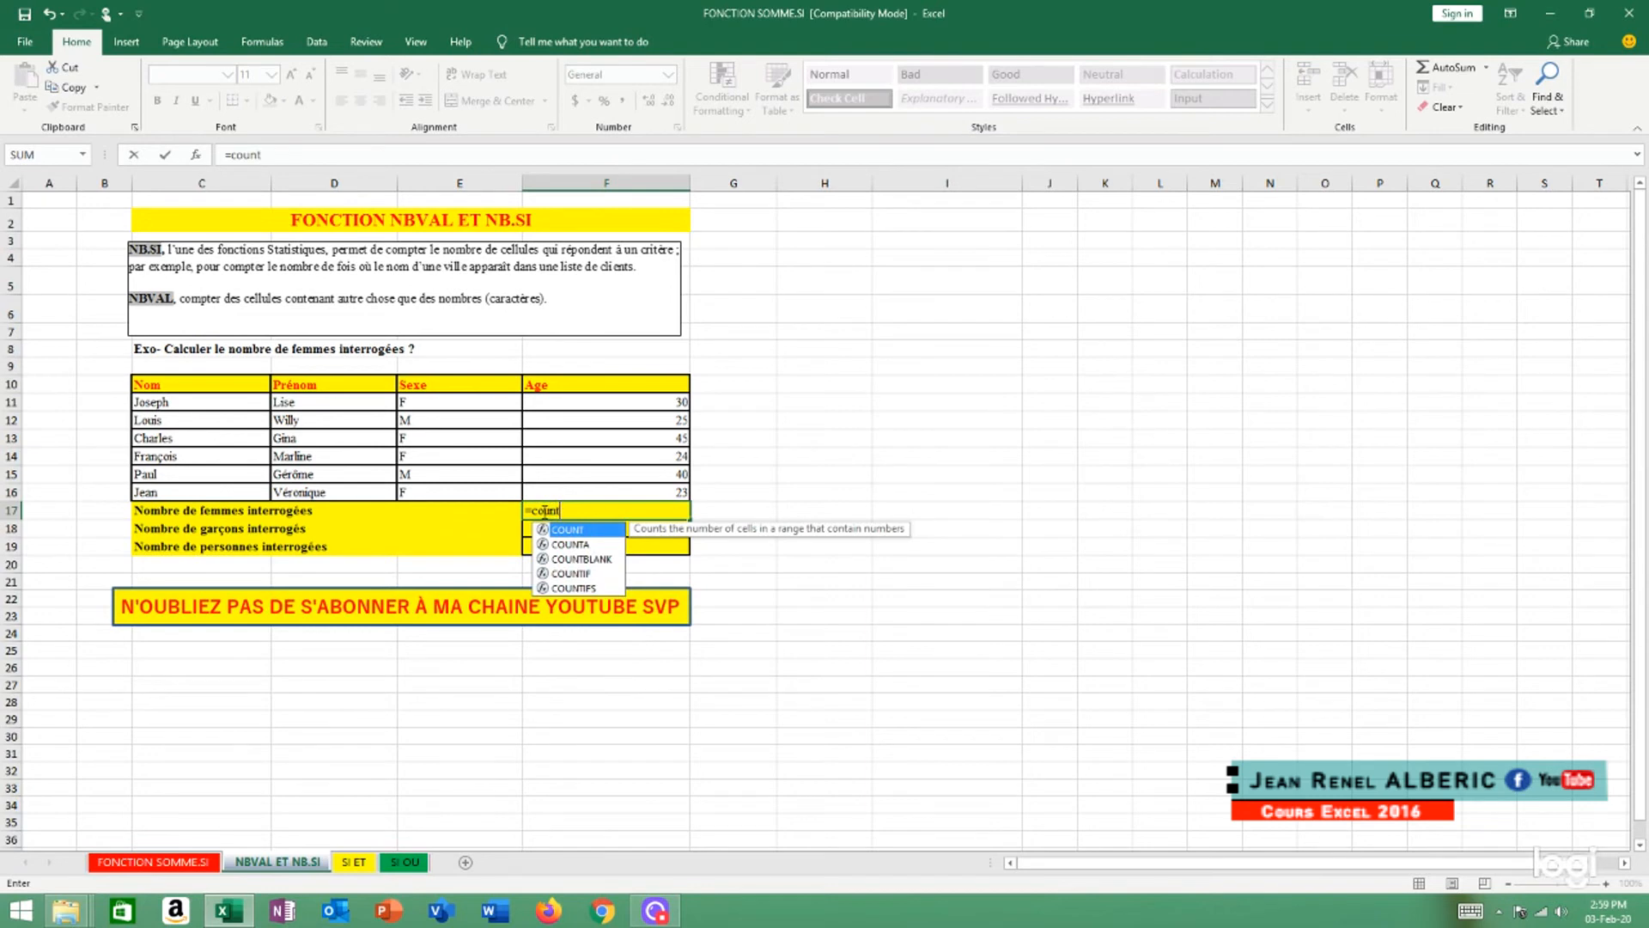
double_click(571, 573)
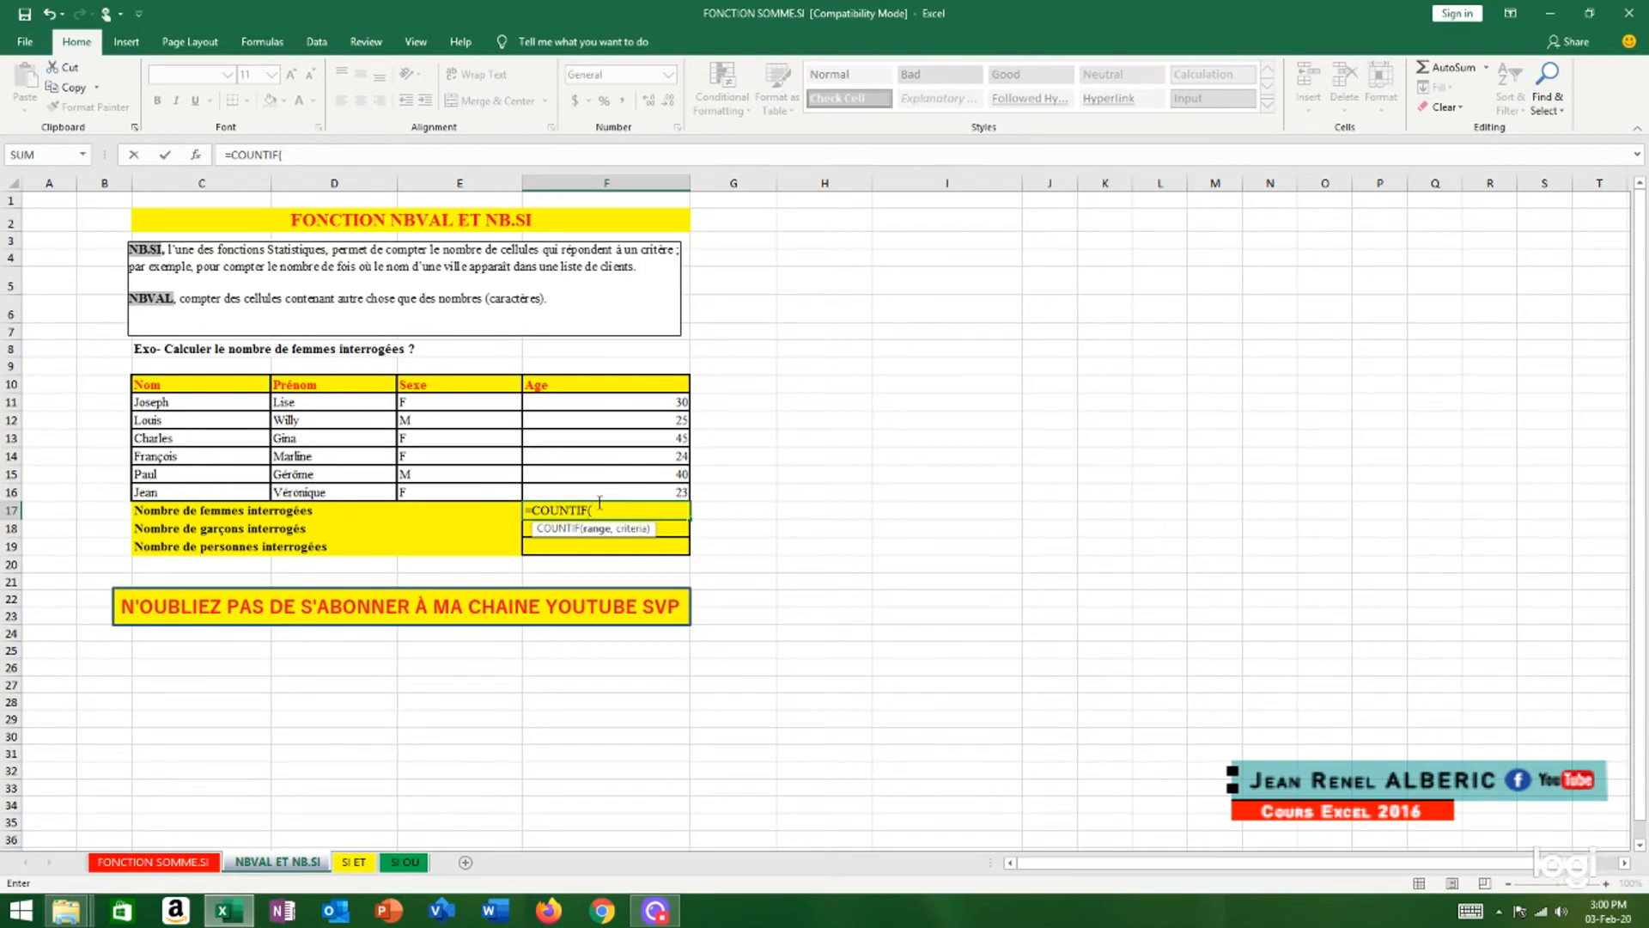
left_click(458, 399)
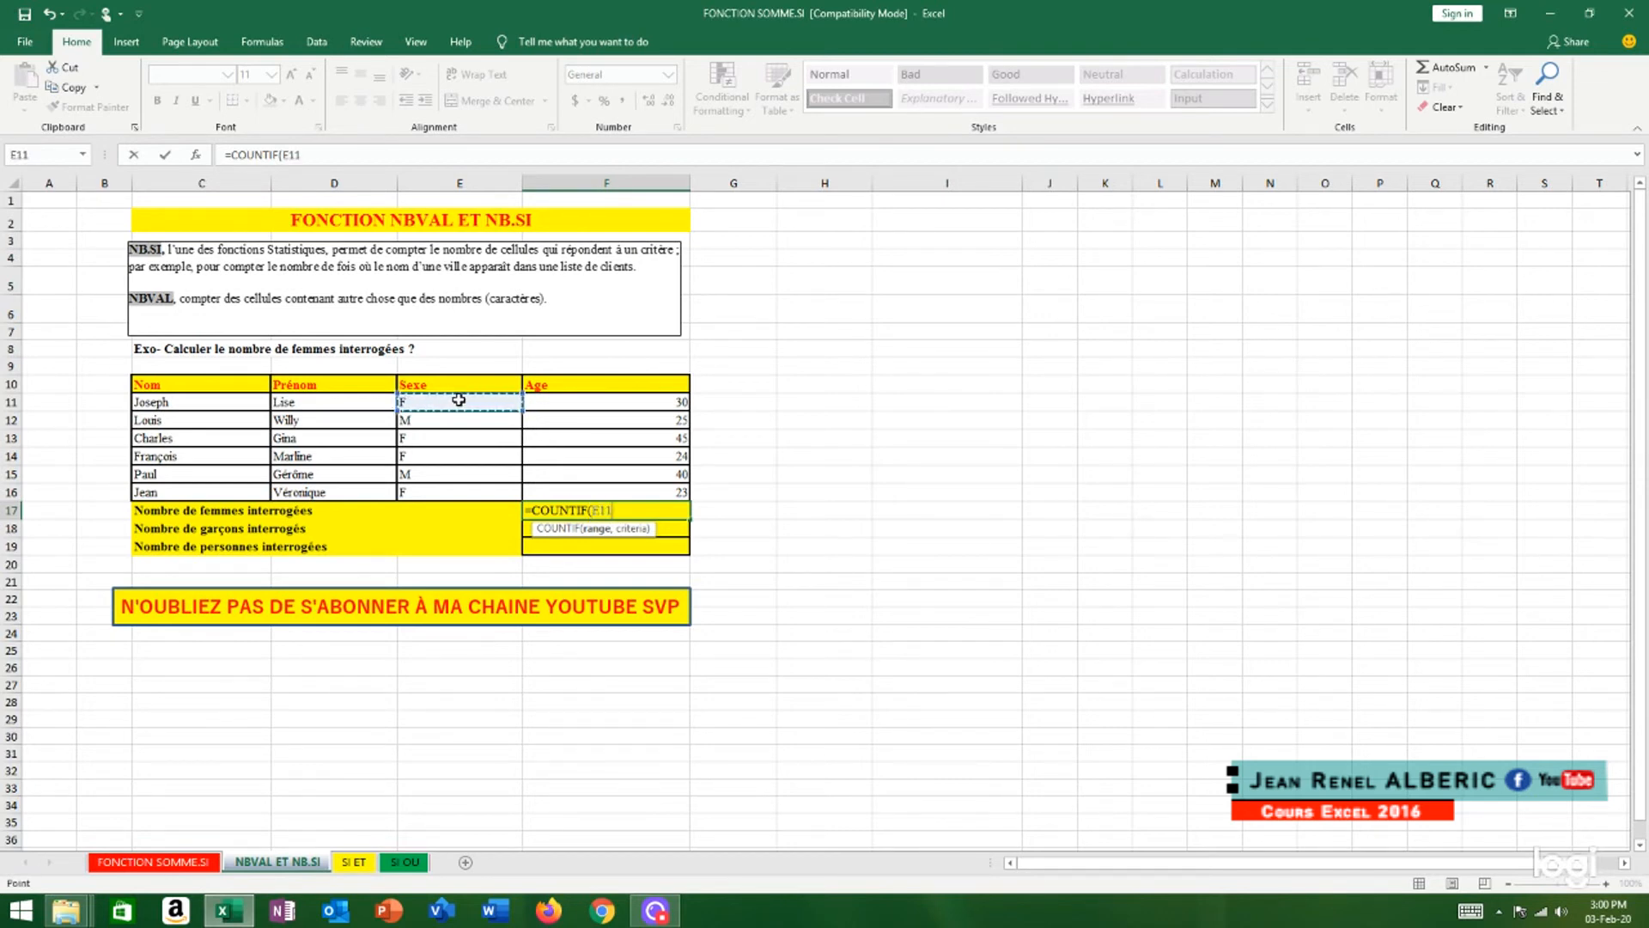
key("F8")
left_click(429, 493)
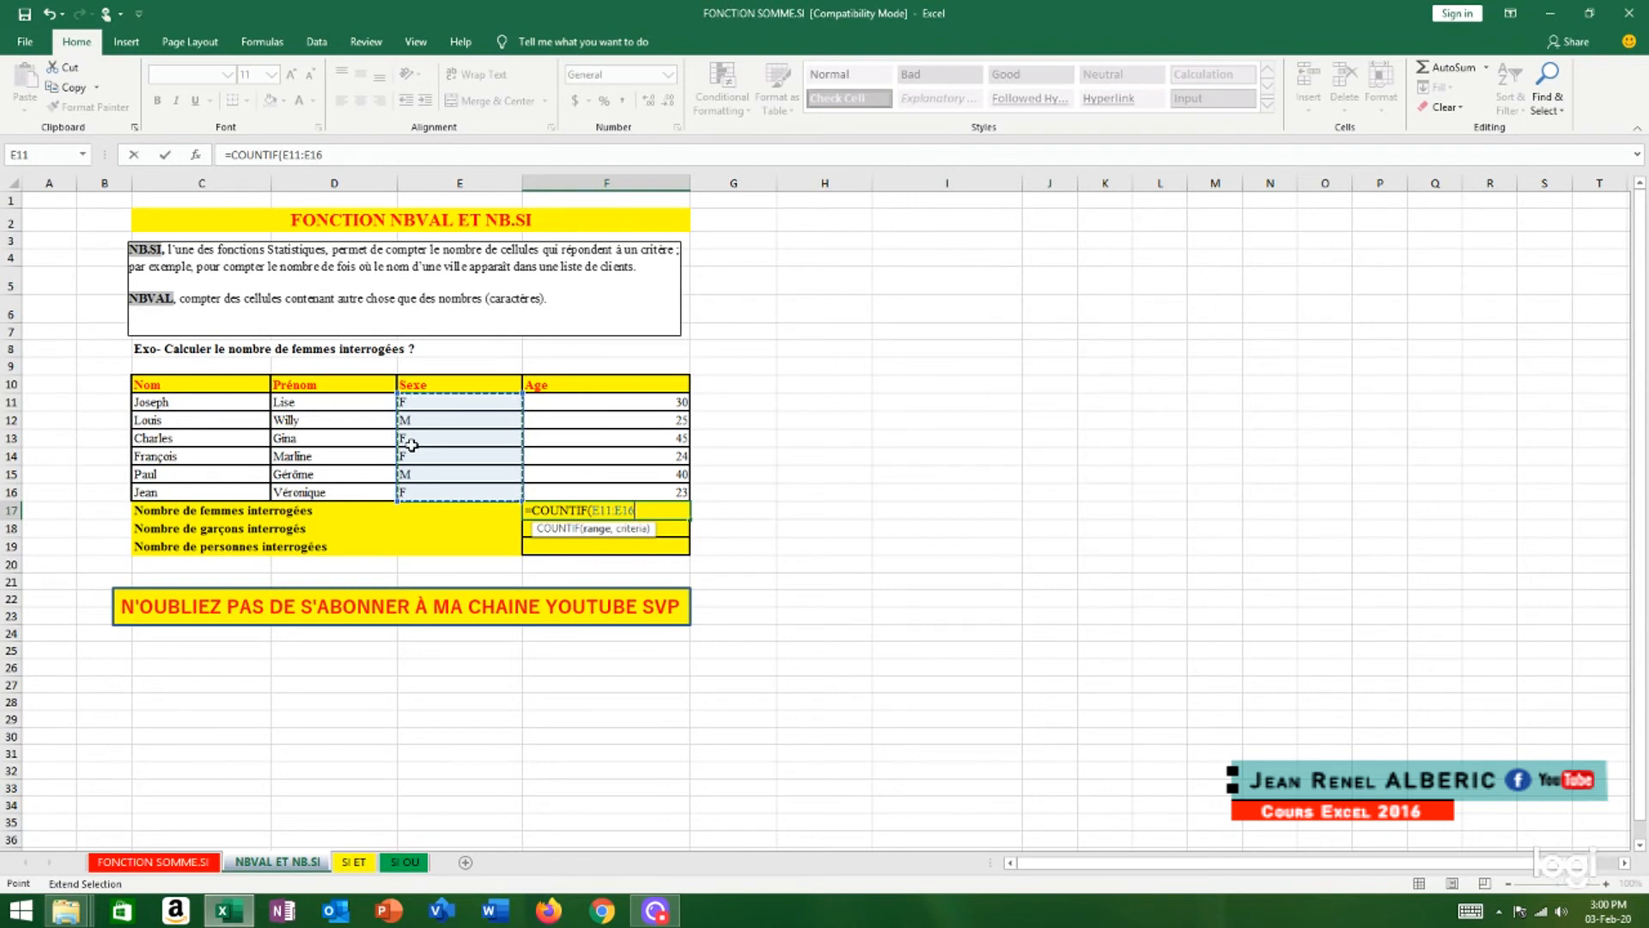
type(",")
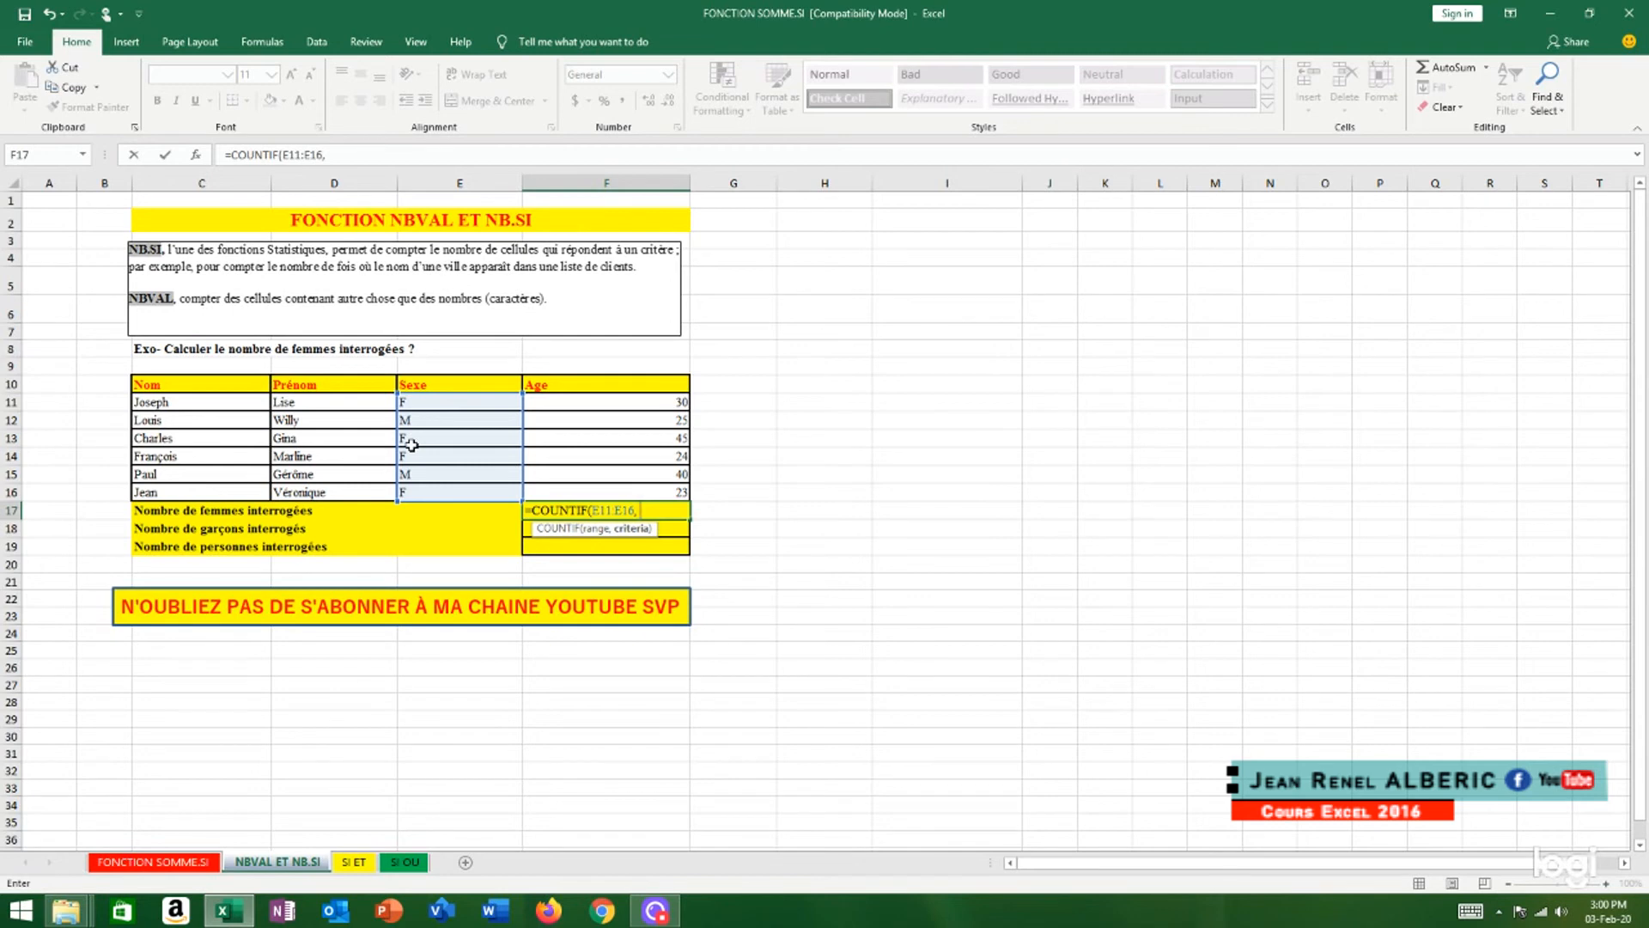
type(" \"F\")")
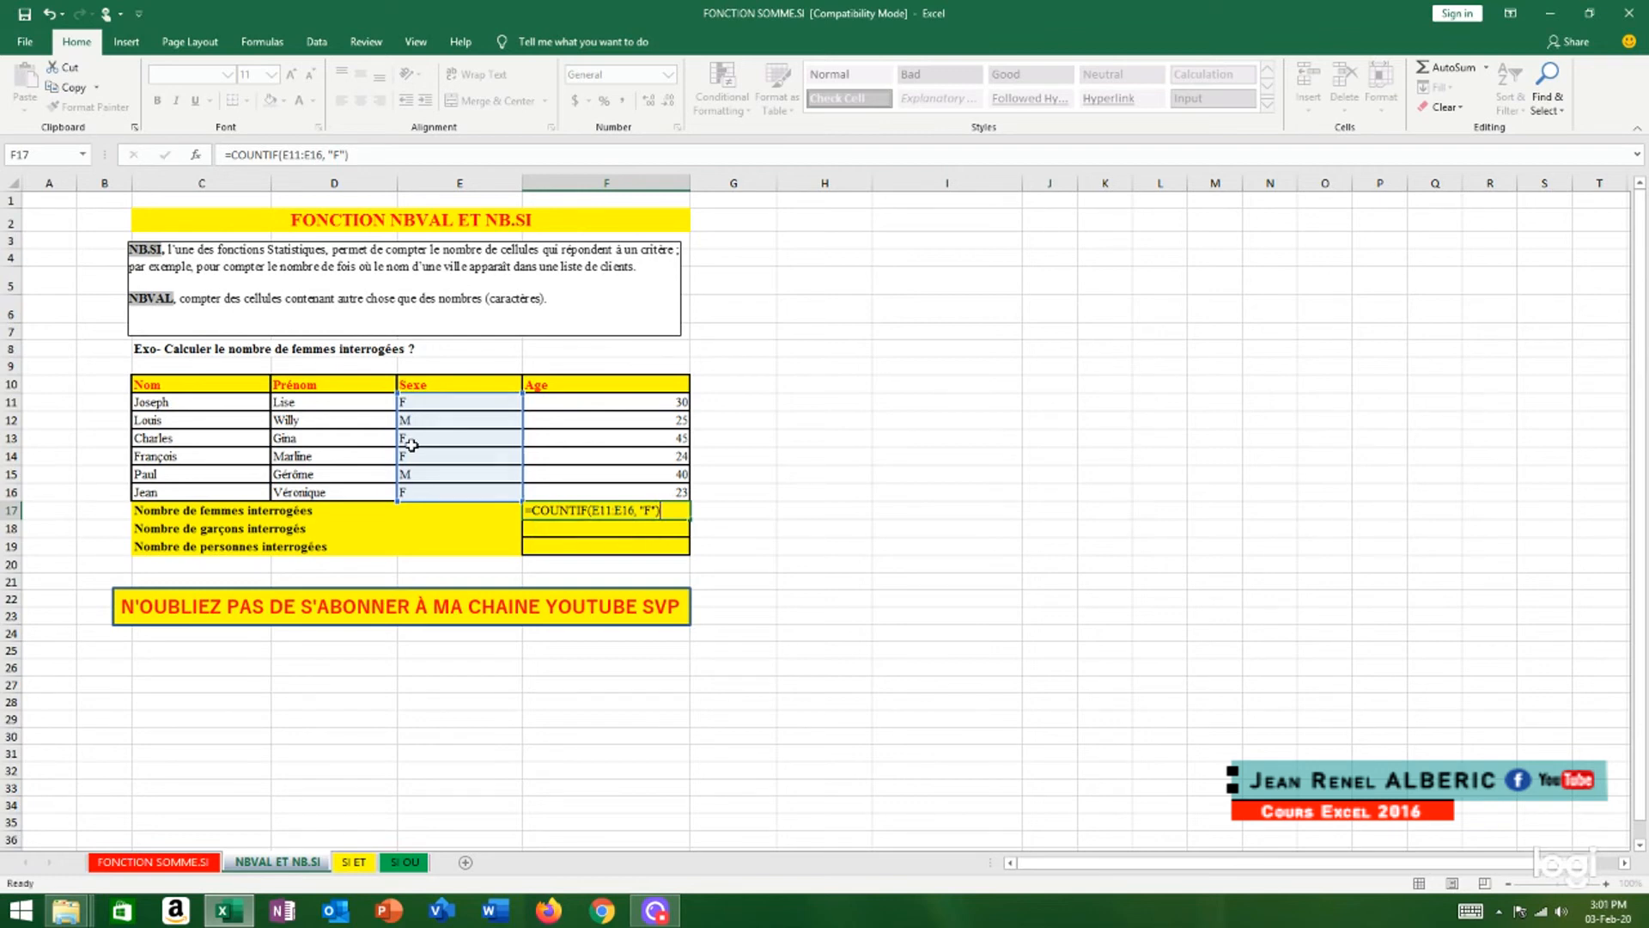
Complete the F17 COUNTIF formula with the criterion "F" to count the women surveyed
key("Return")
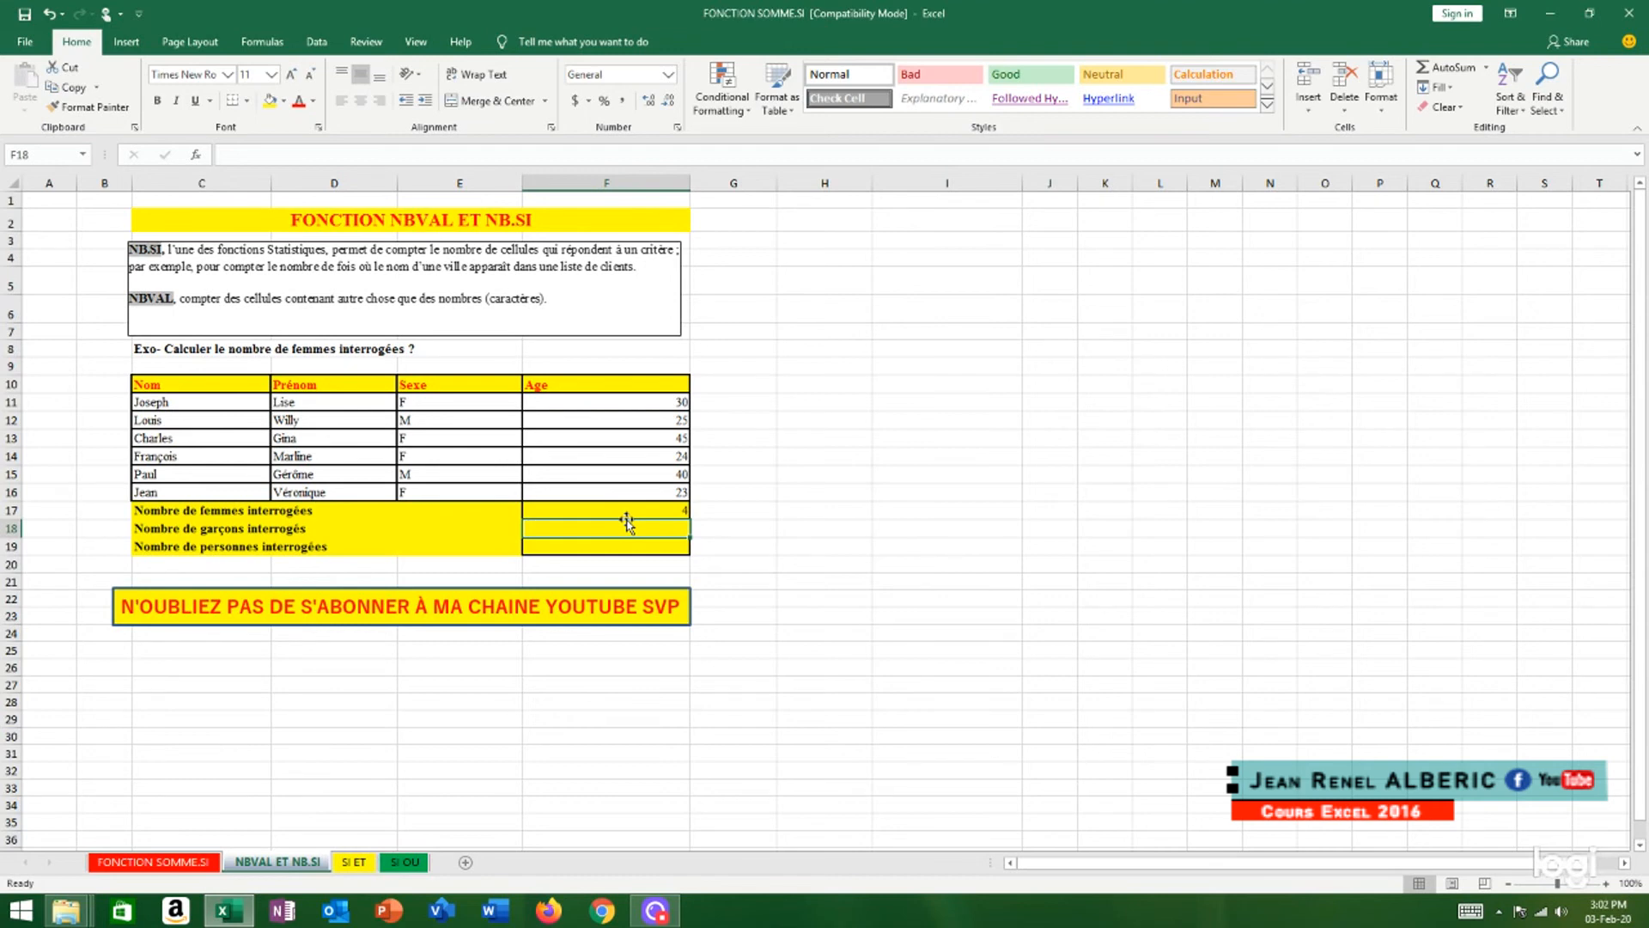
Start a COUNTIF formula in cell F18 with the Sexe cells E11:E16 as the range
type("=")
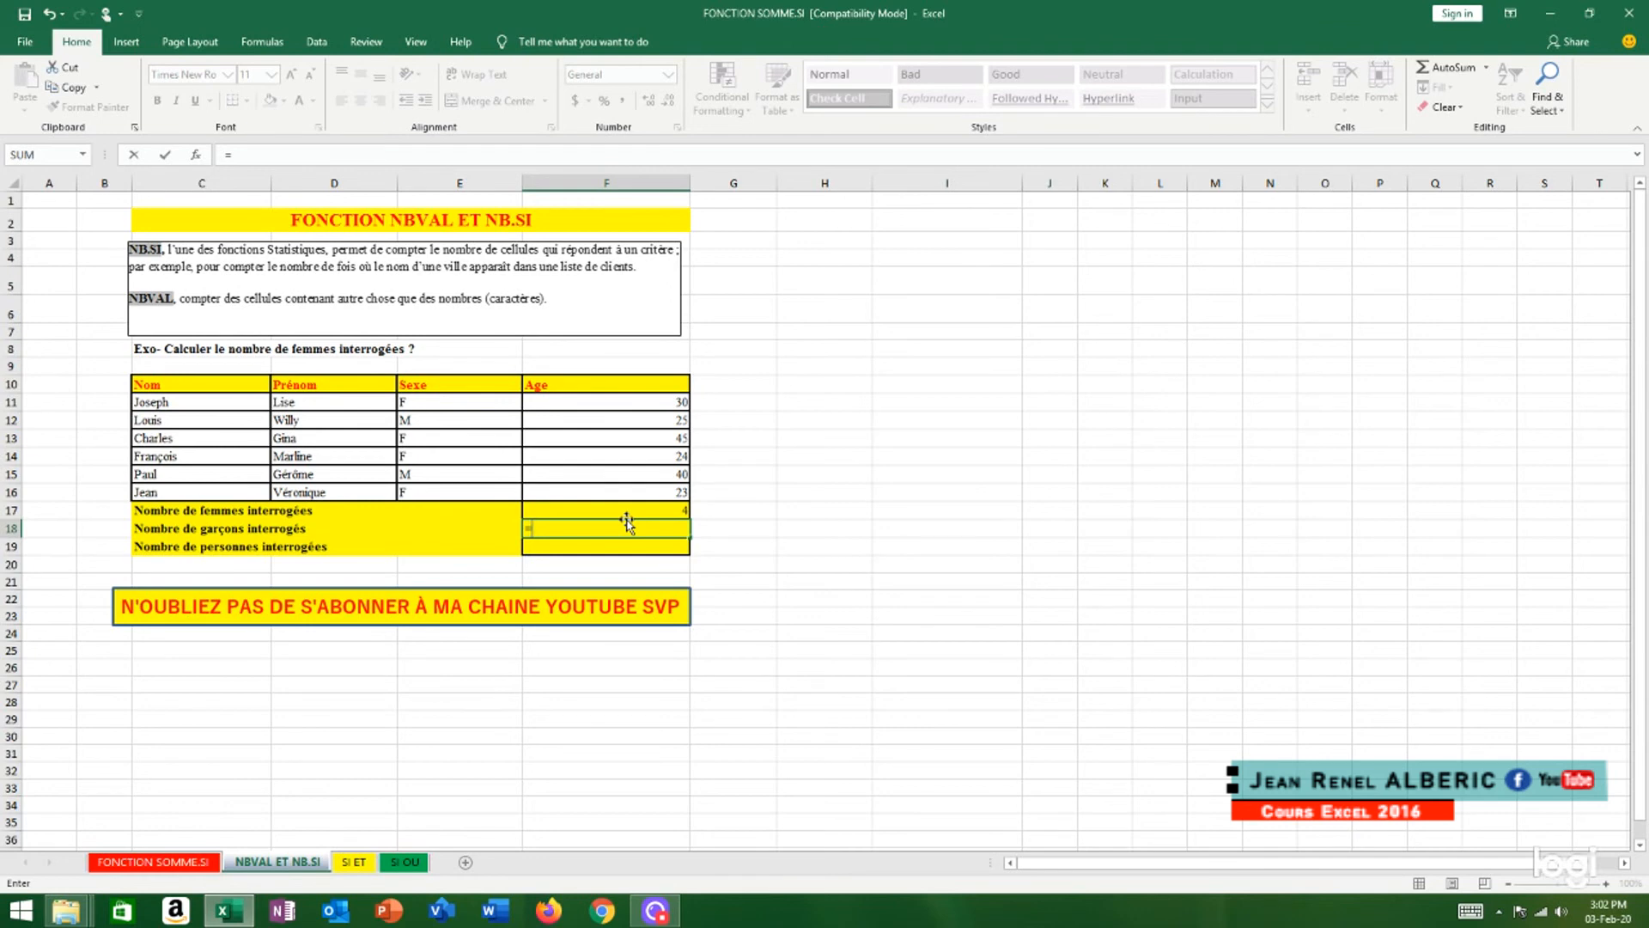
type("count")
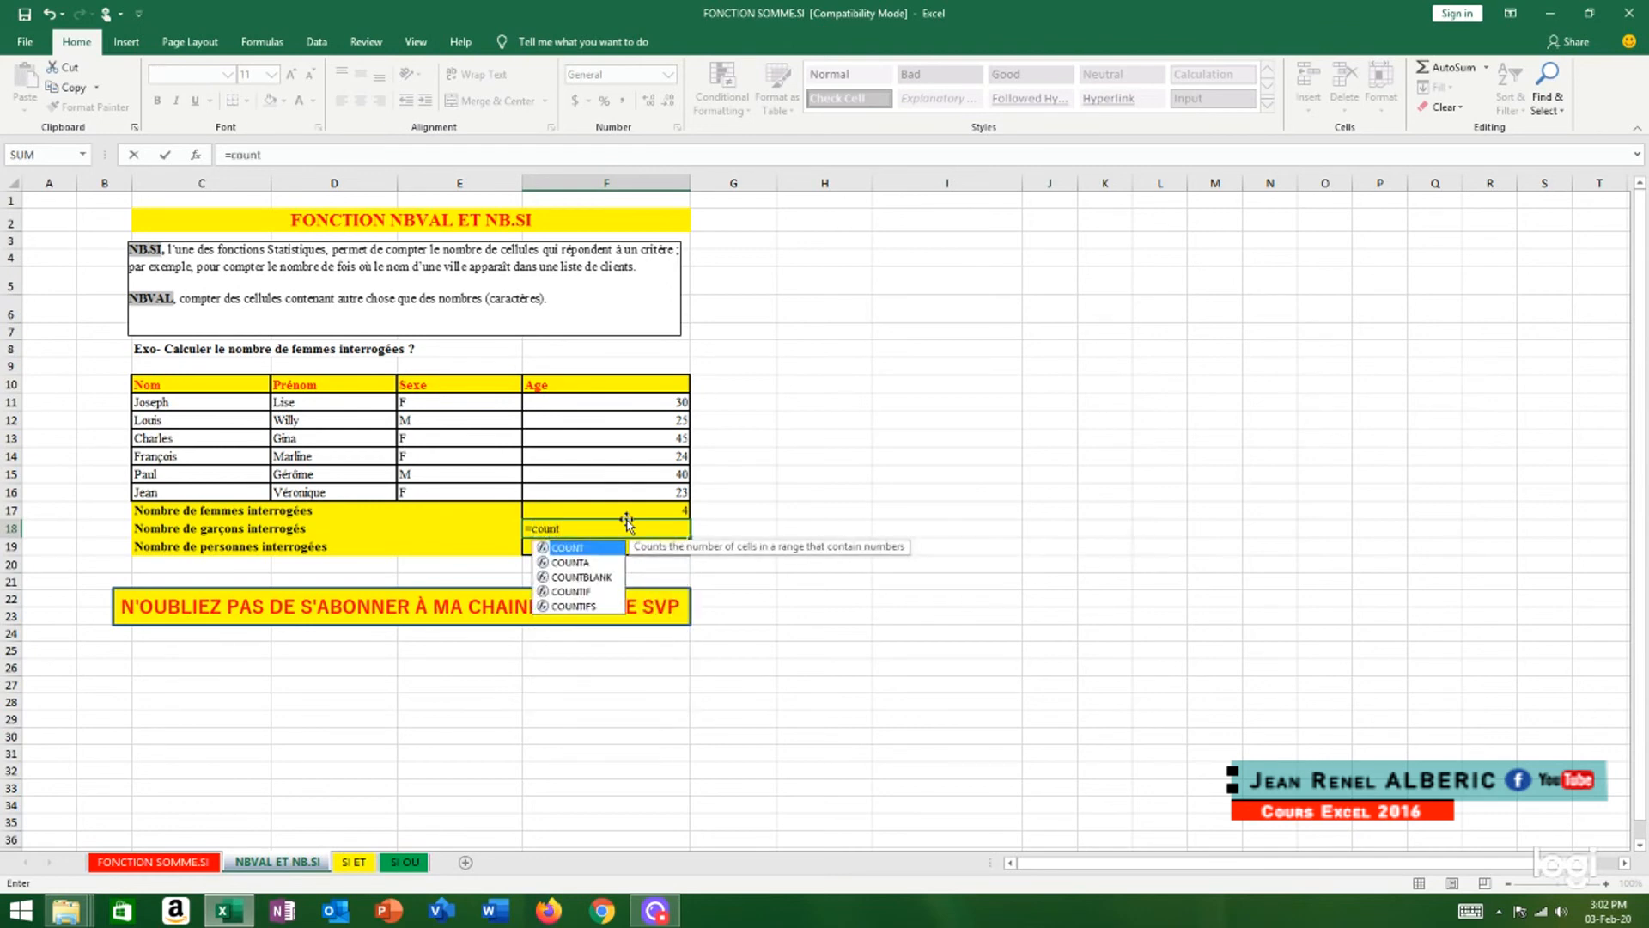
double_click(582, 589)
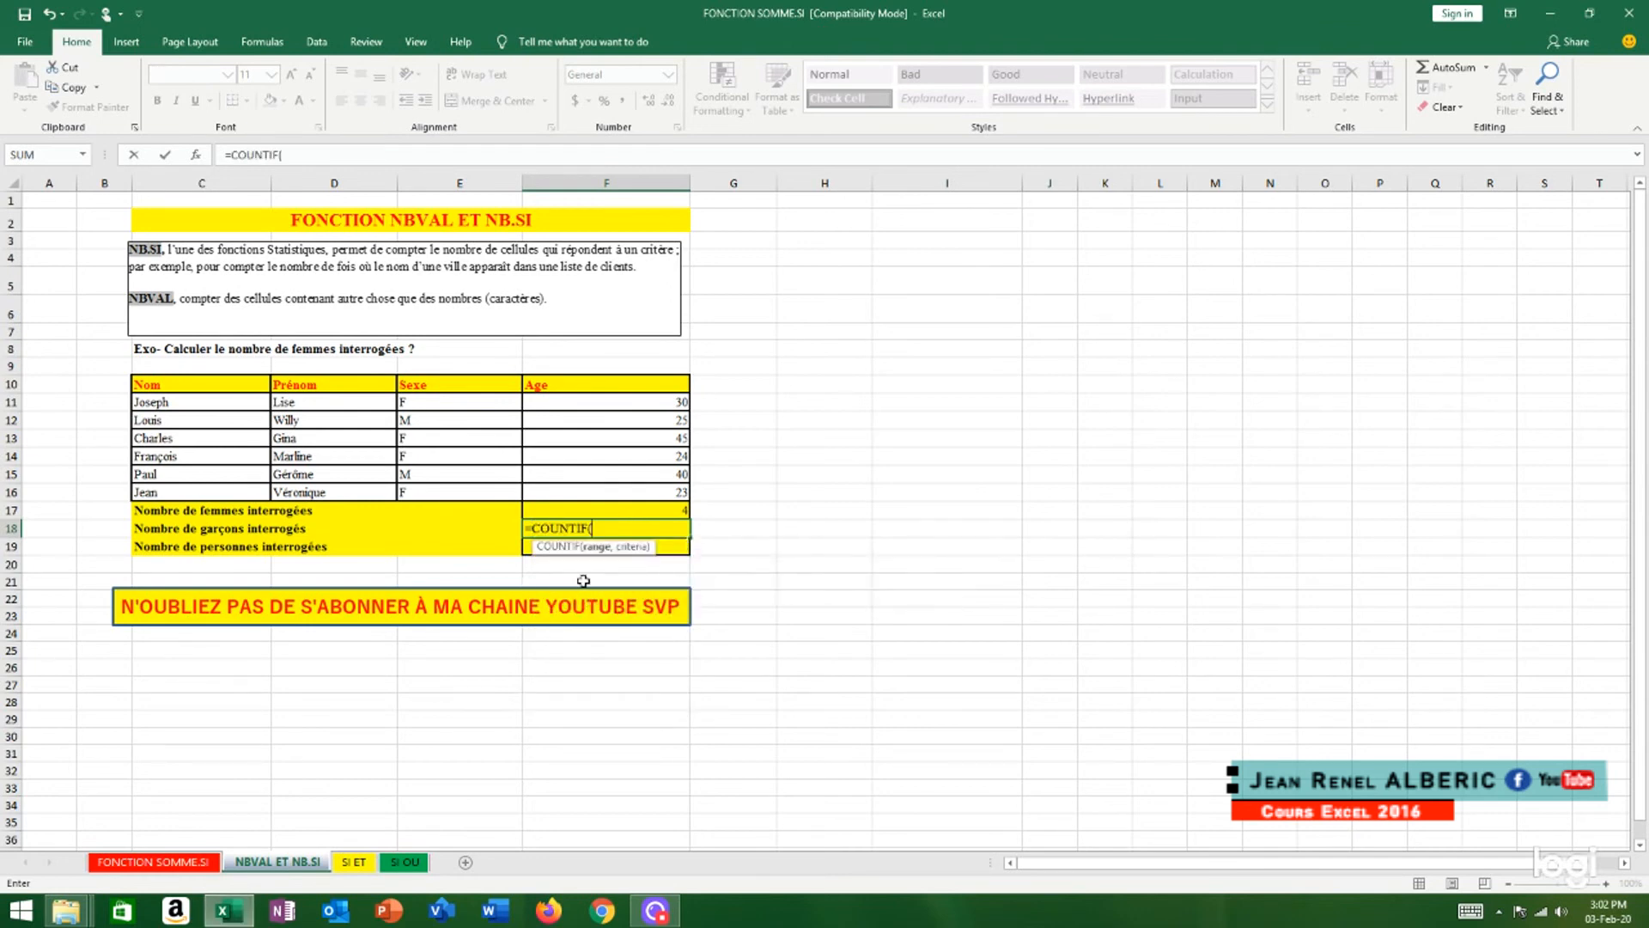
left_click(428, 401)
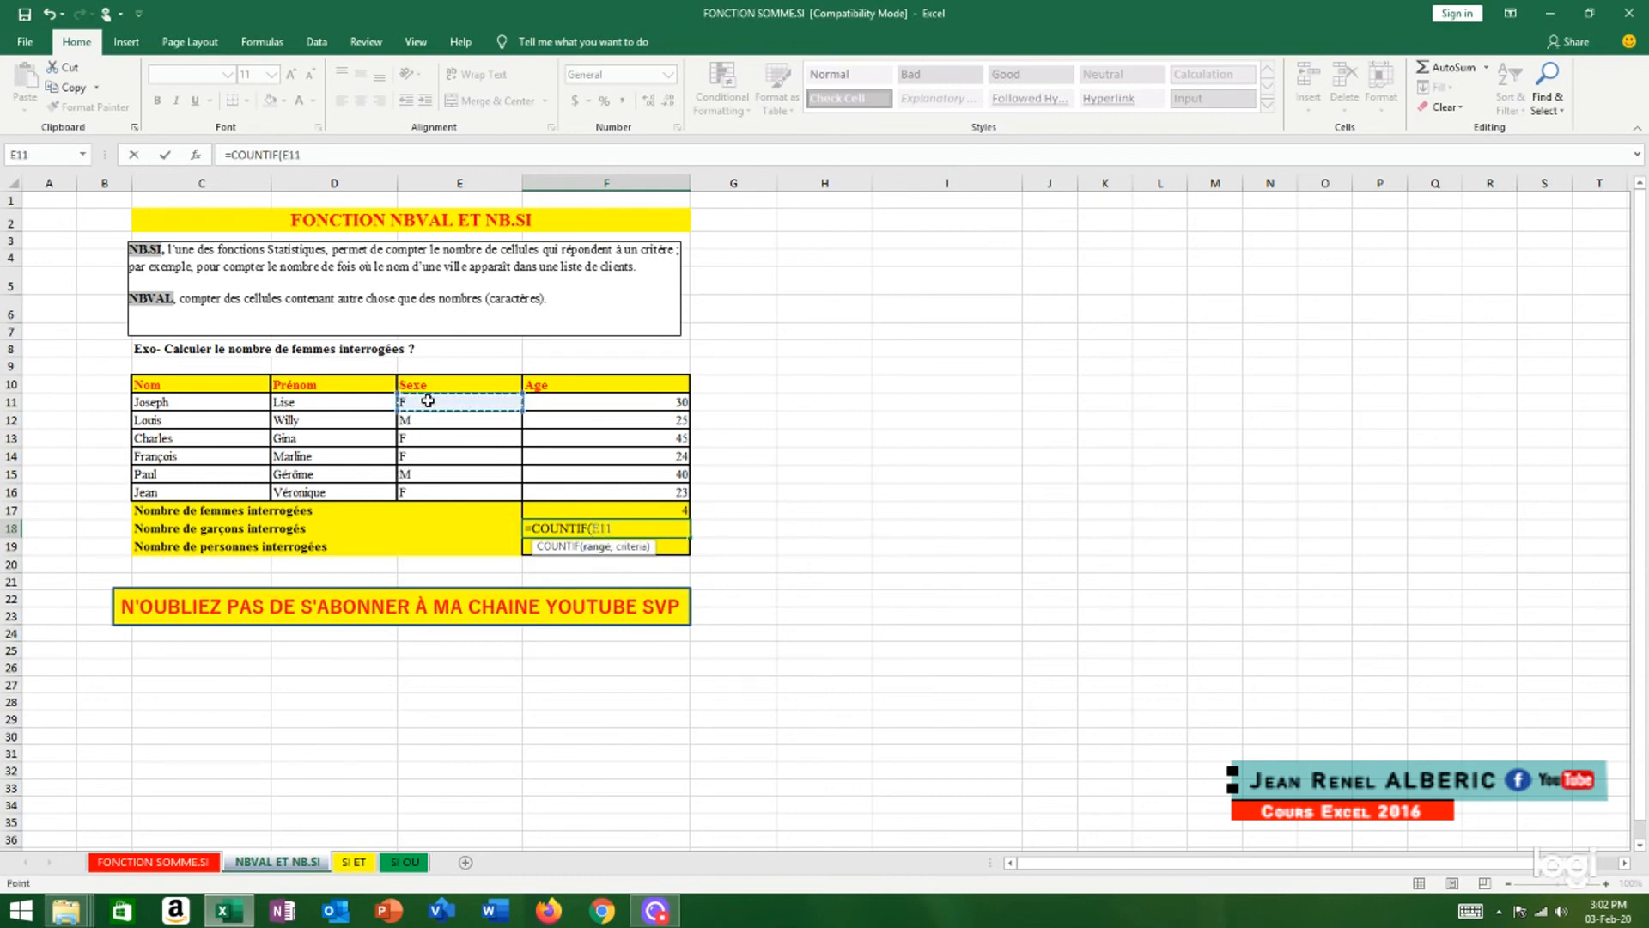
key("F8")
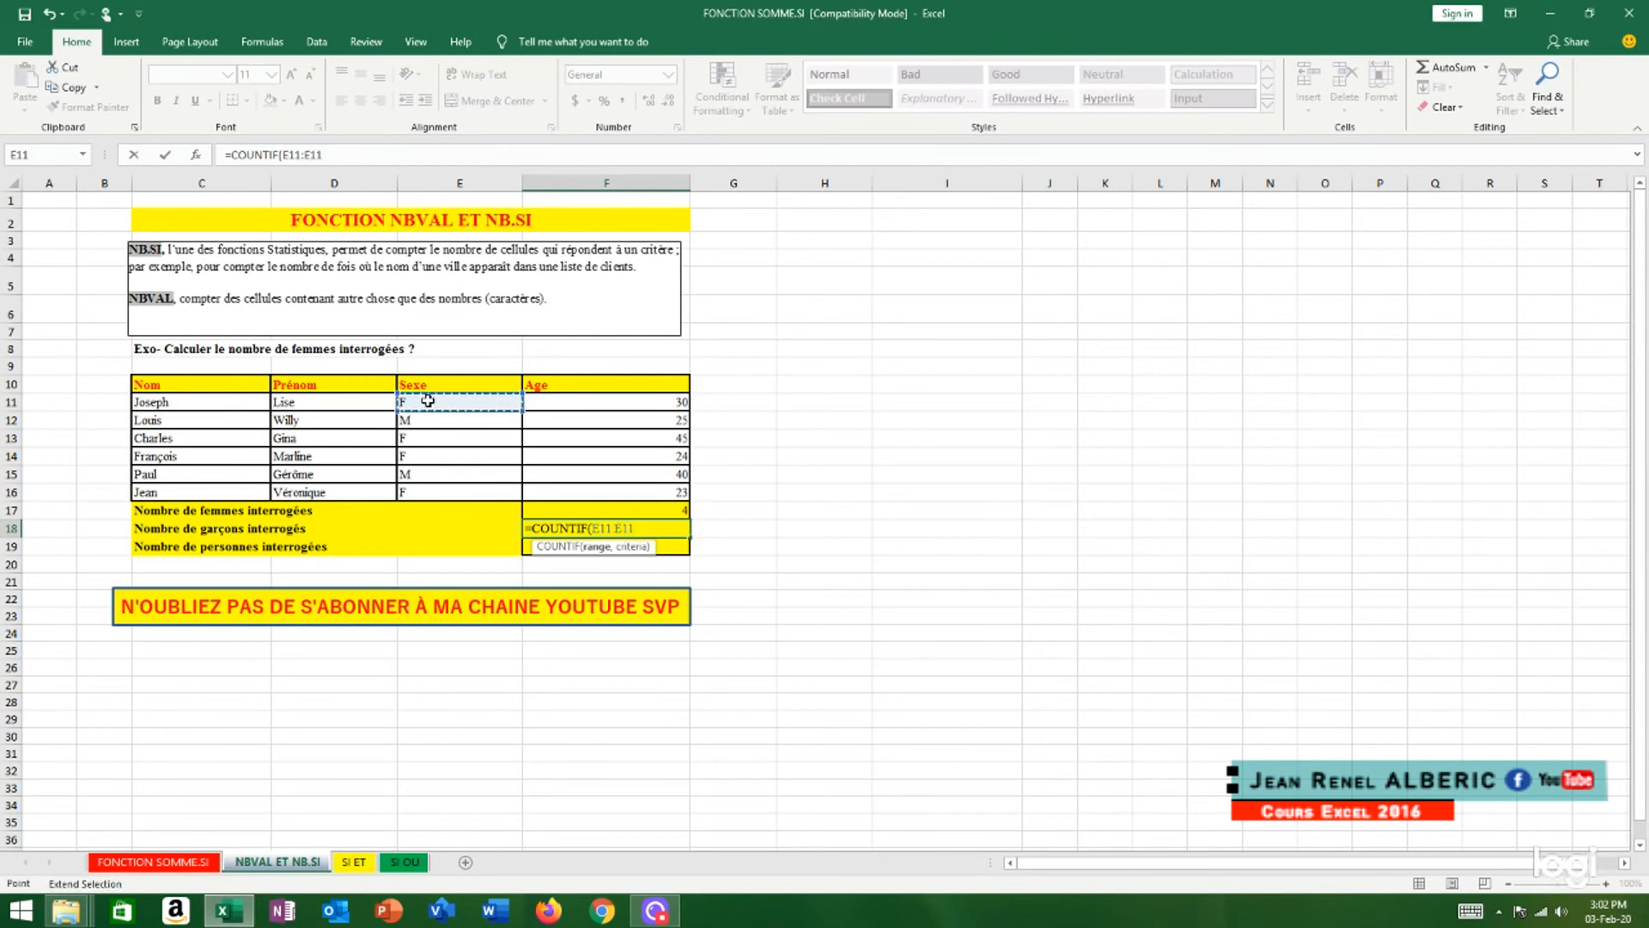
left_click(420, 495)
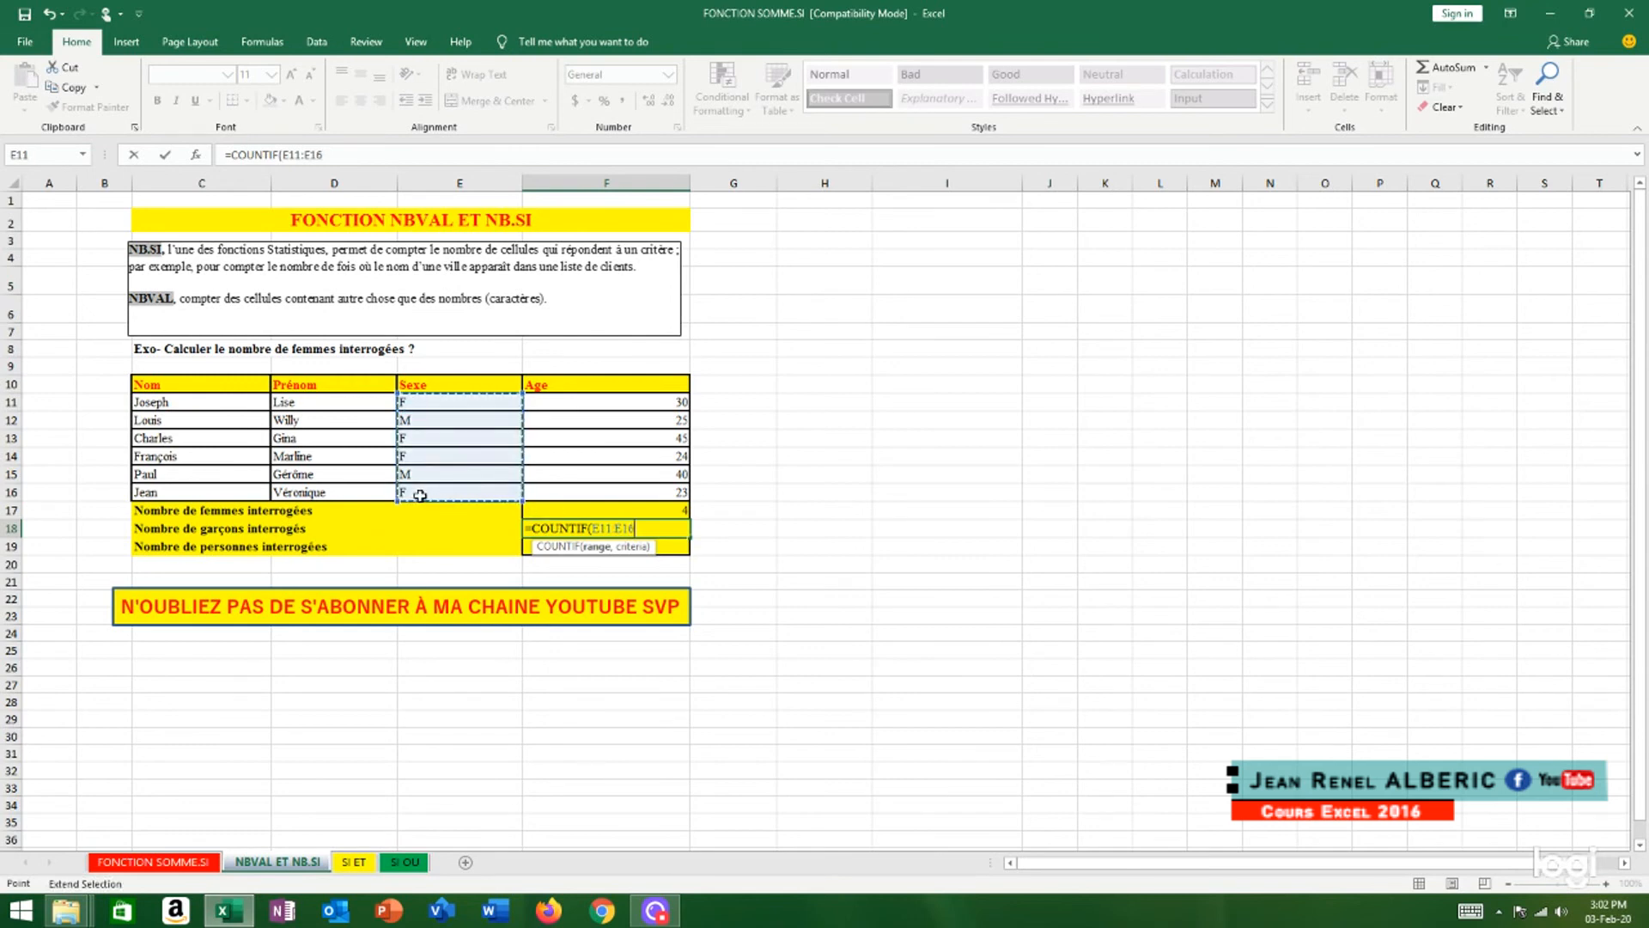
type(",")
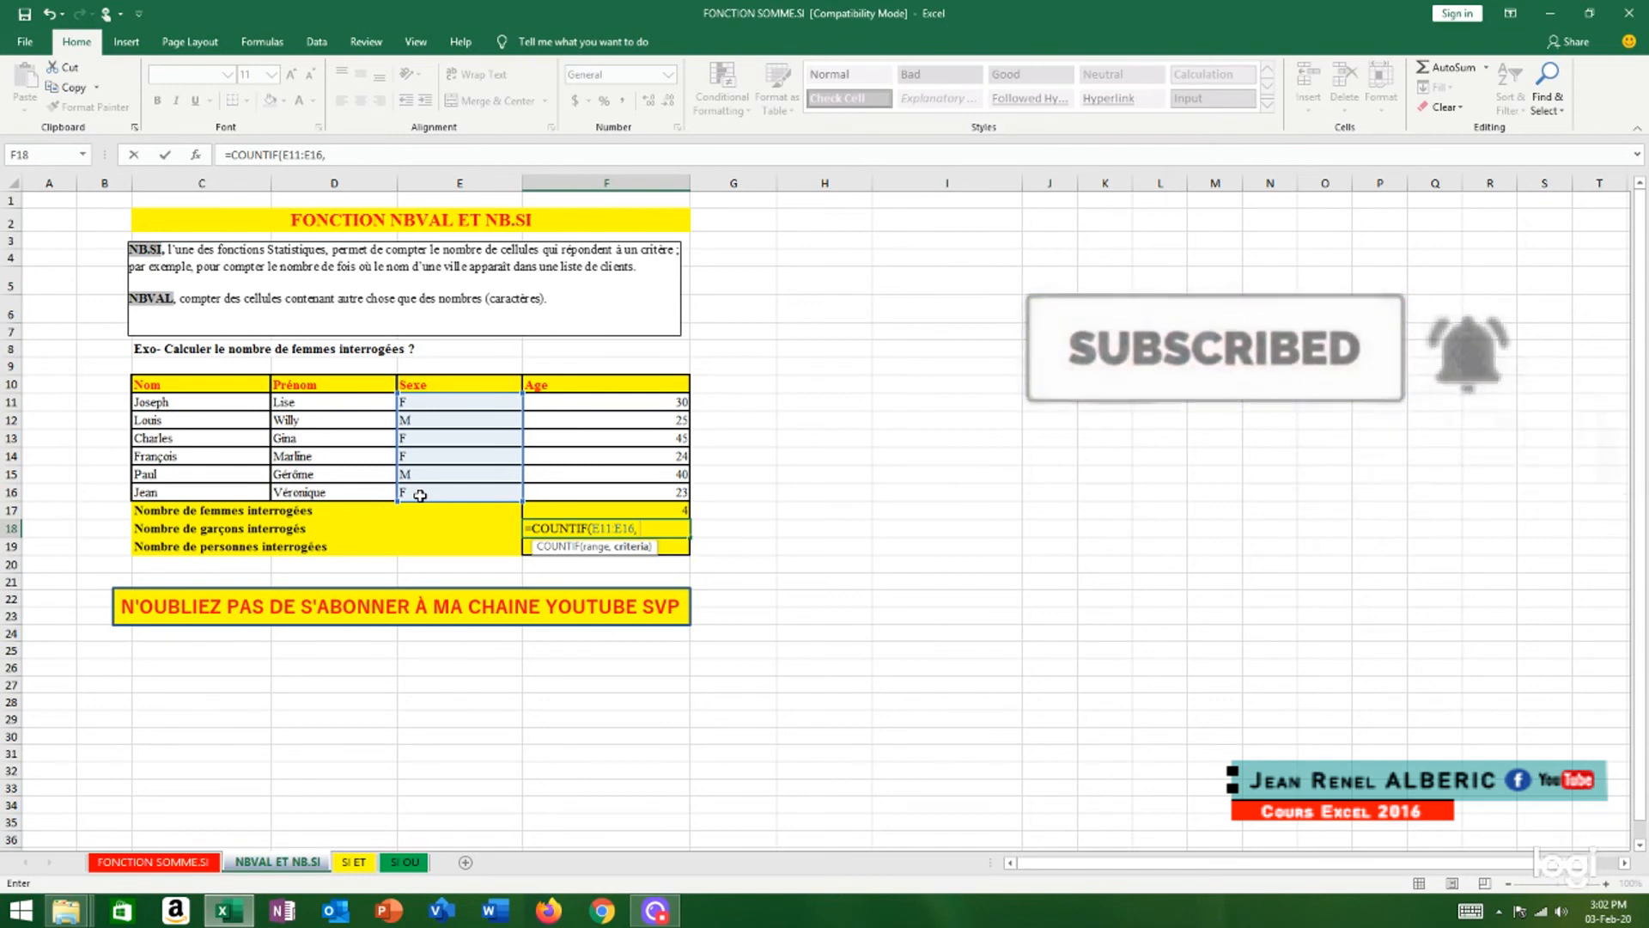
type(" \"M")
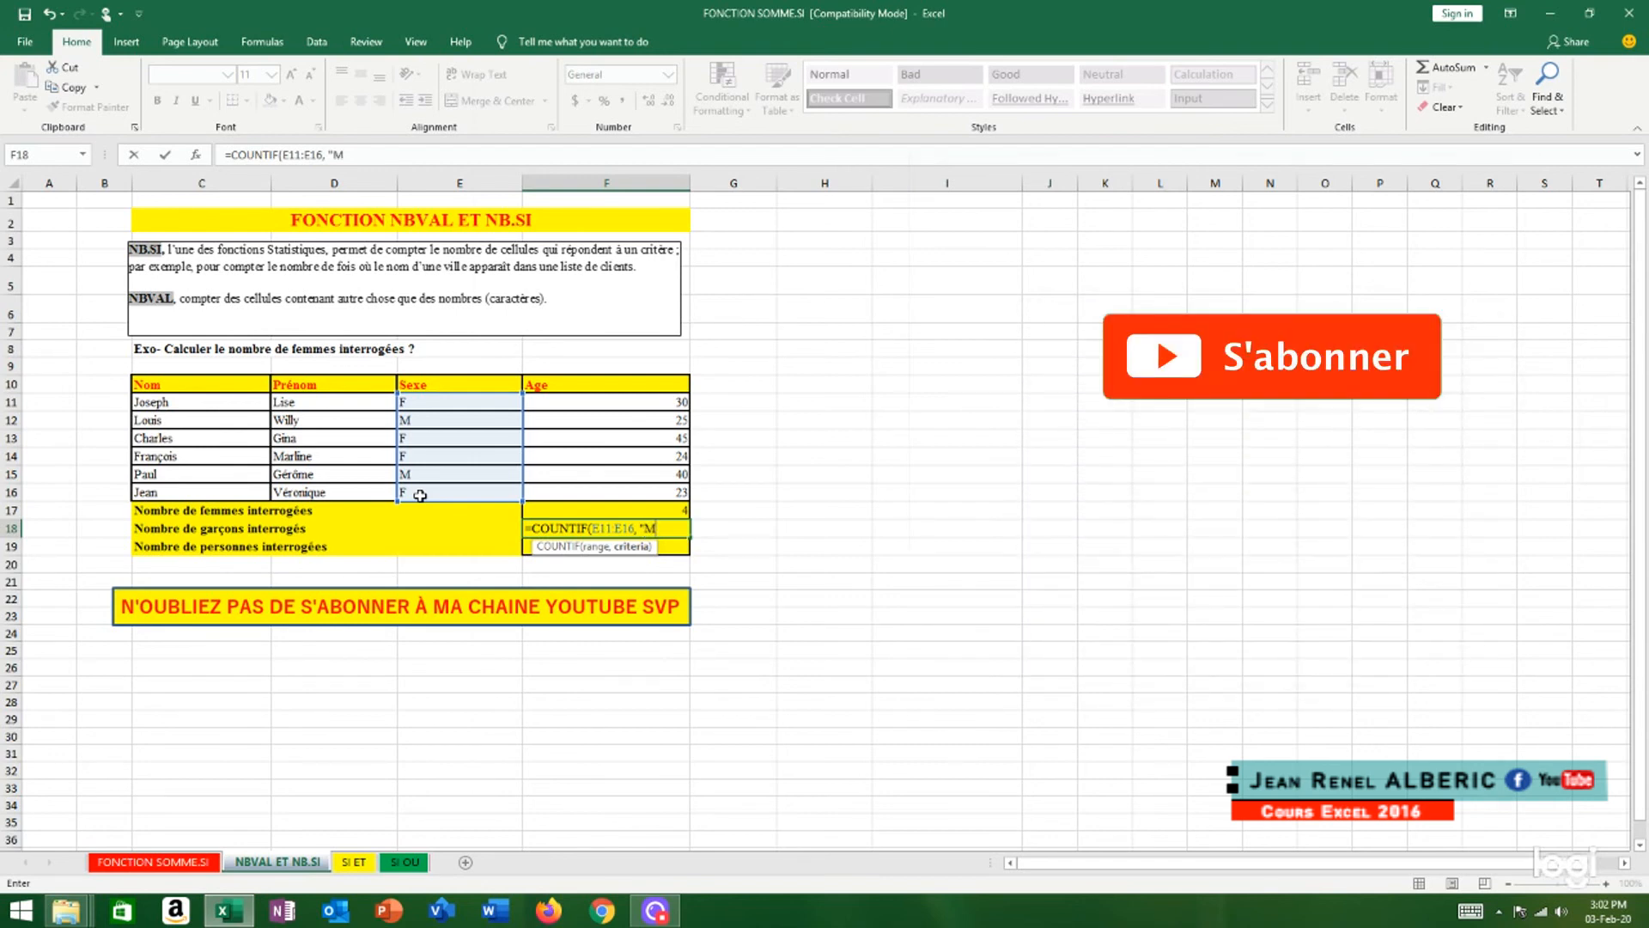
type("\"")
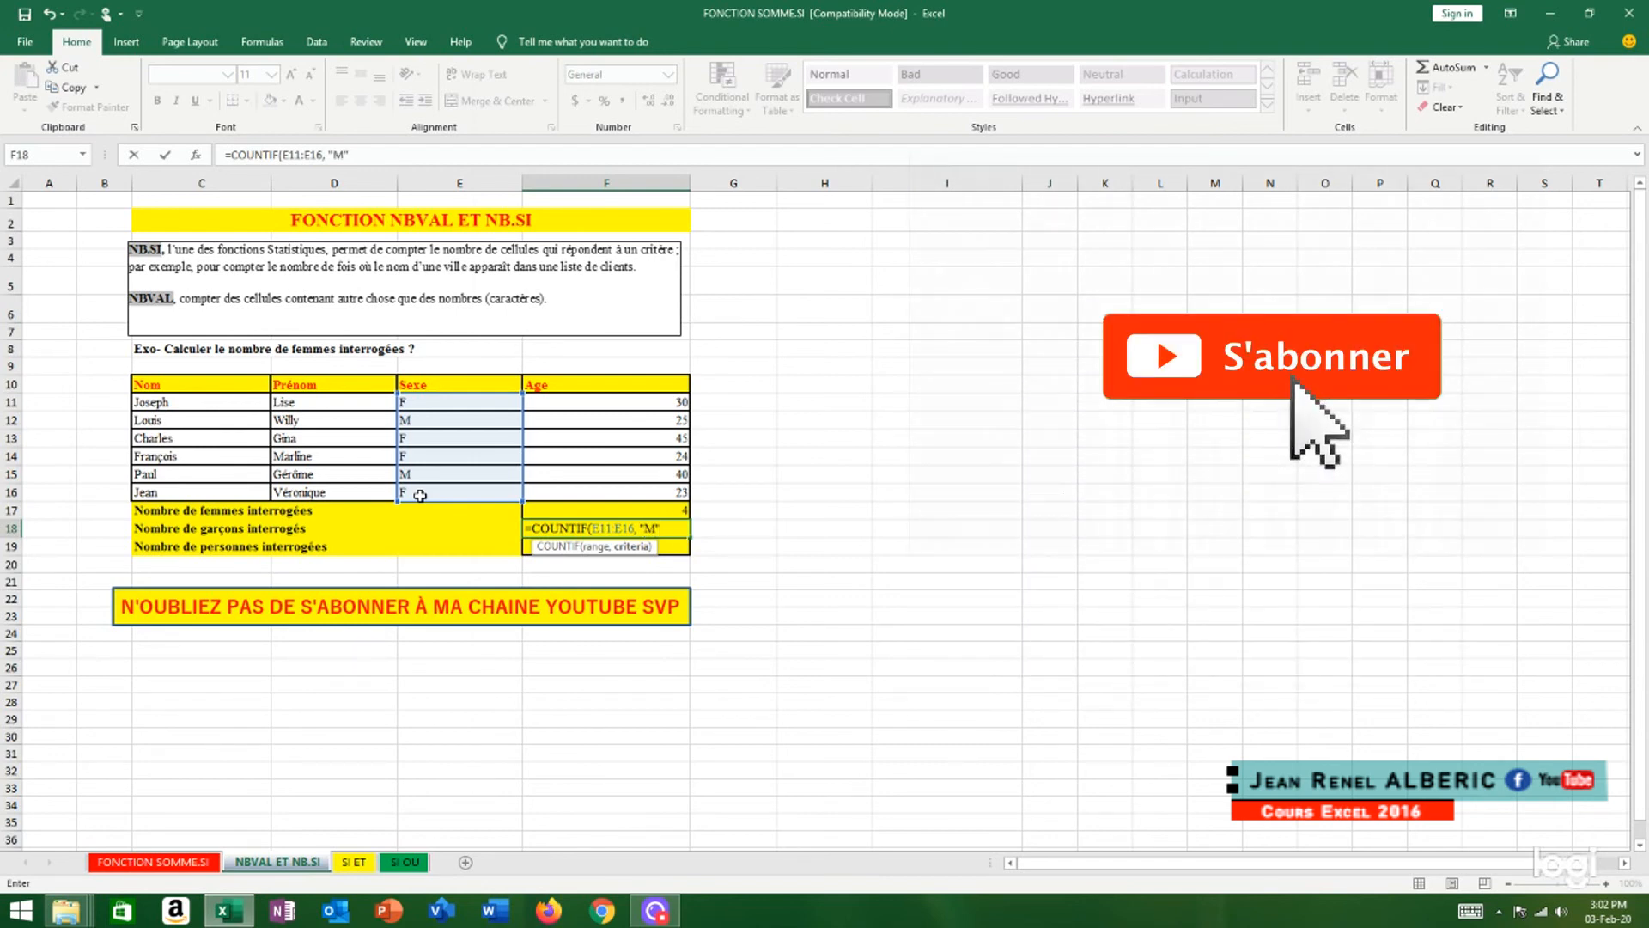
type(")")
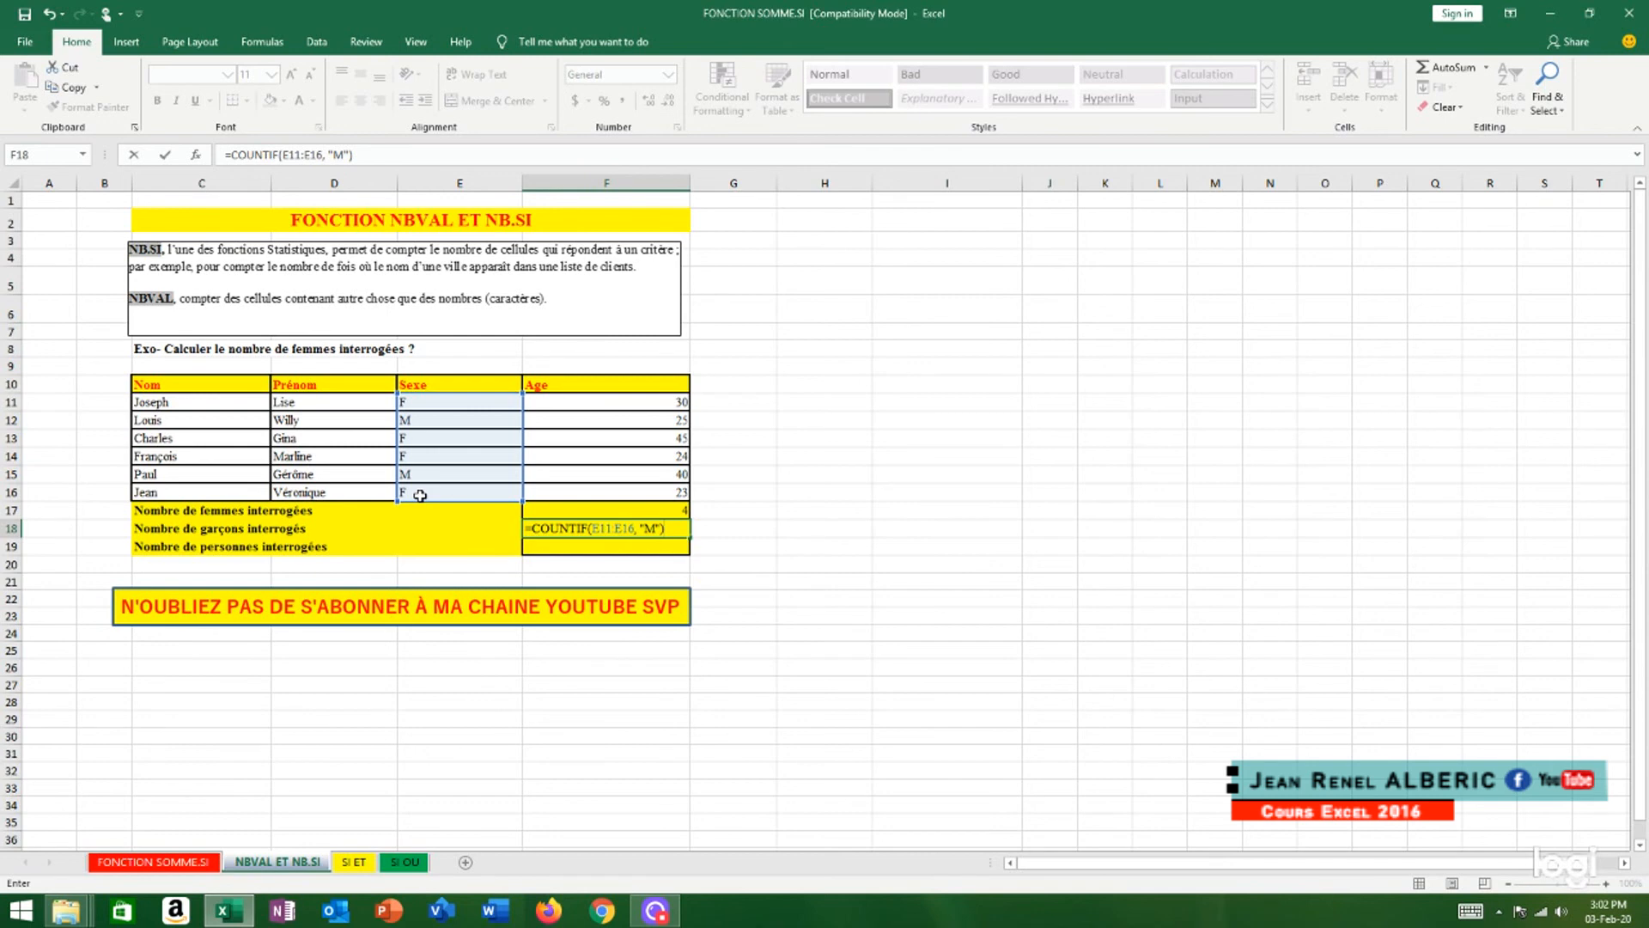
Complete the F18 COUNTIF formula with the criterion "M" to count the boys surveyed
key("Return")
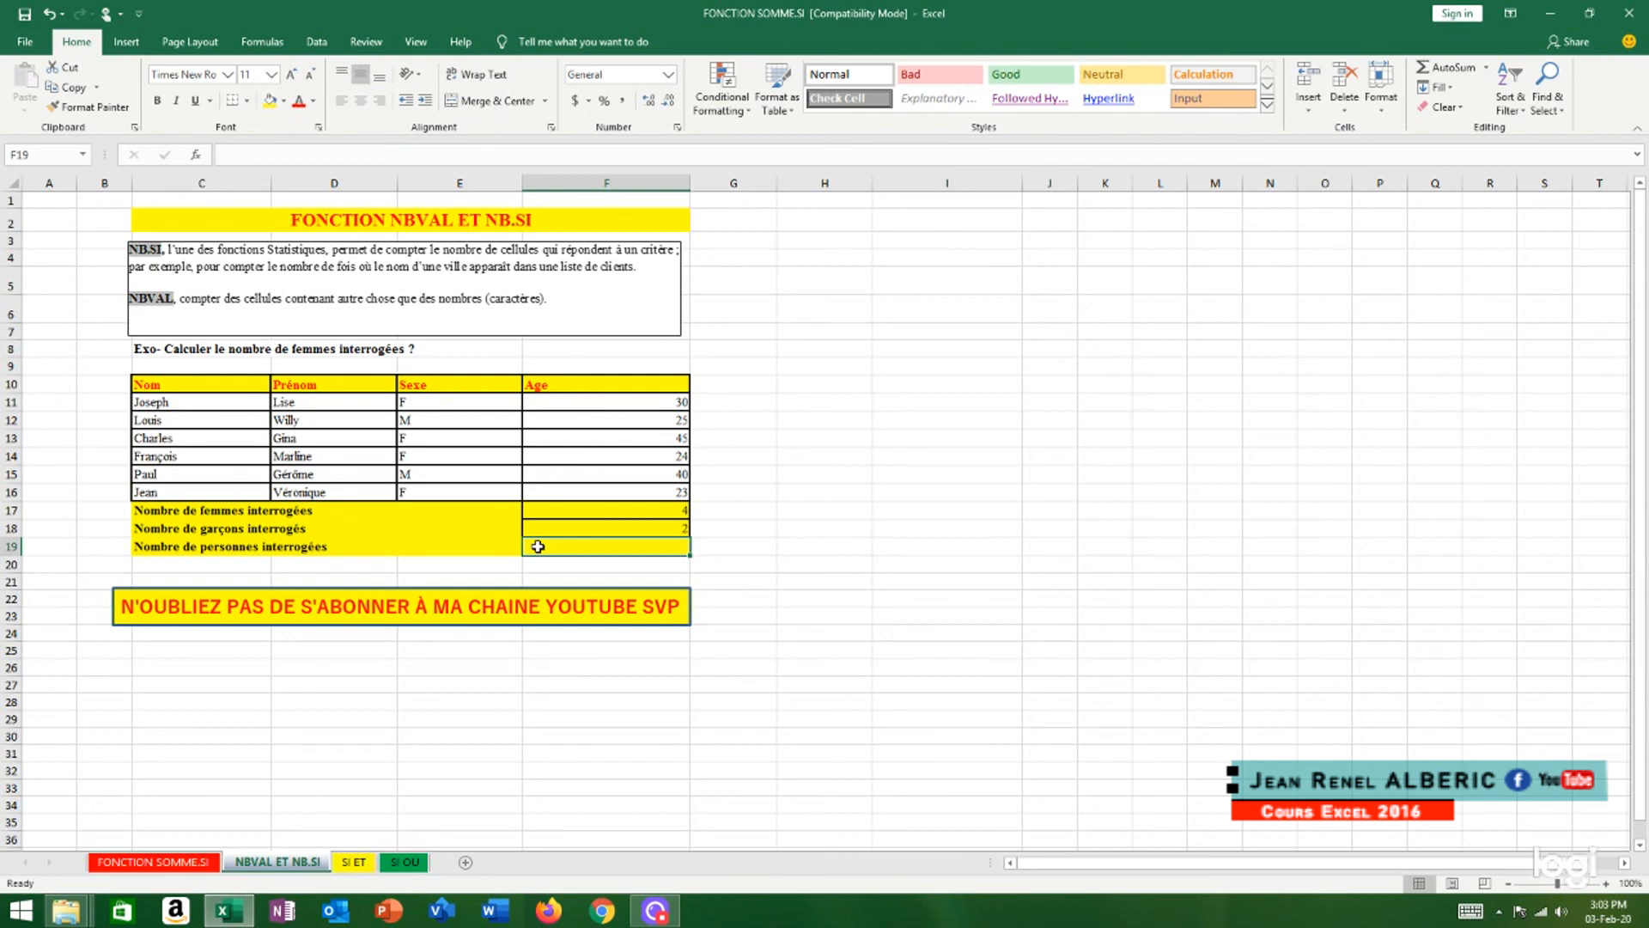
Count the people surveyed in cell F19 with a COUNTA formula over the Sexe cells E11:E16
type("=")
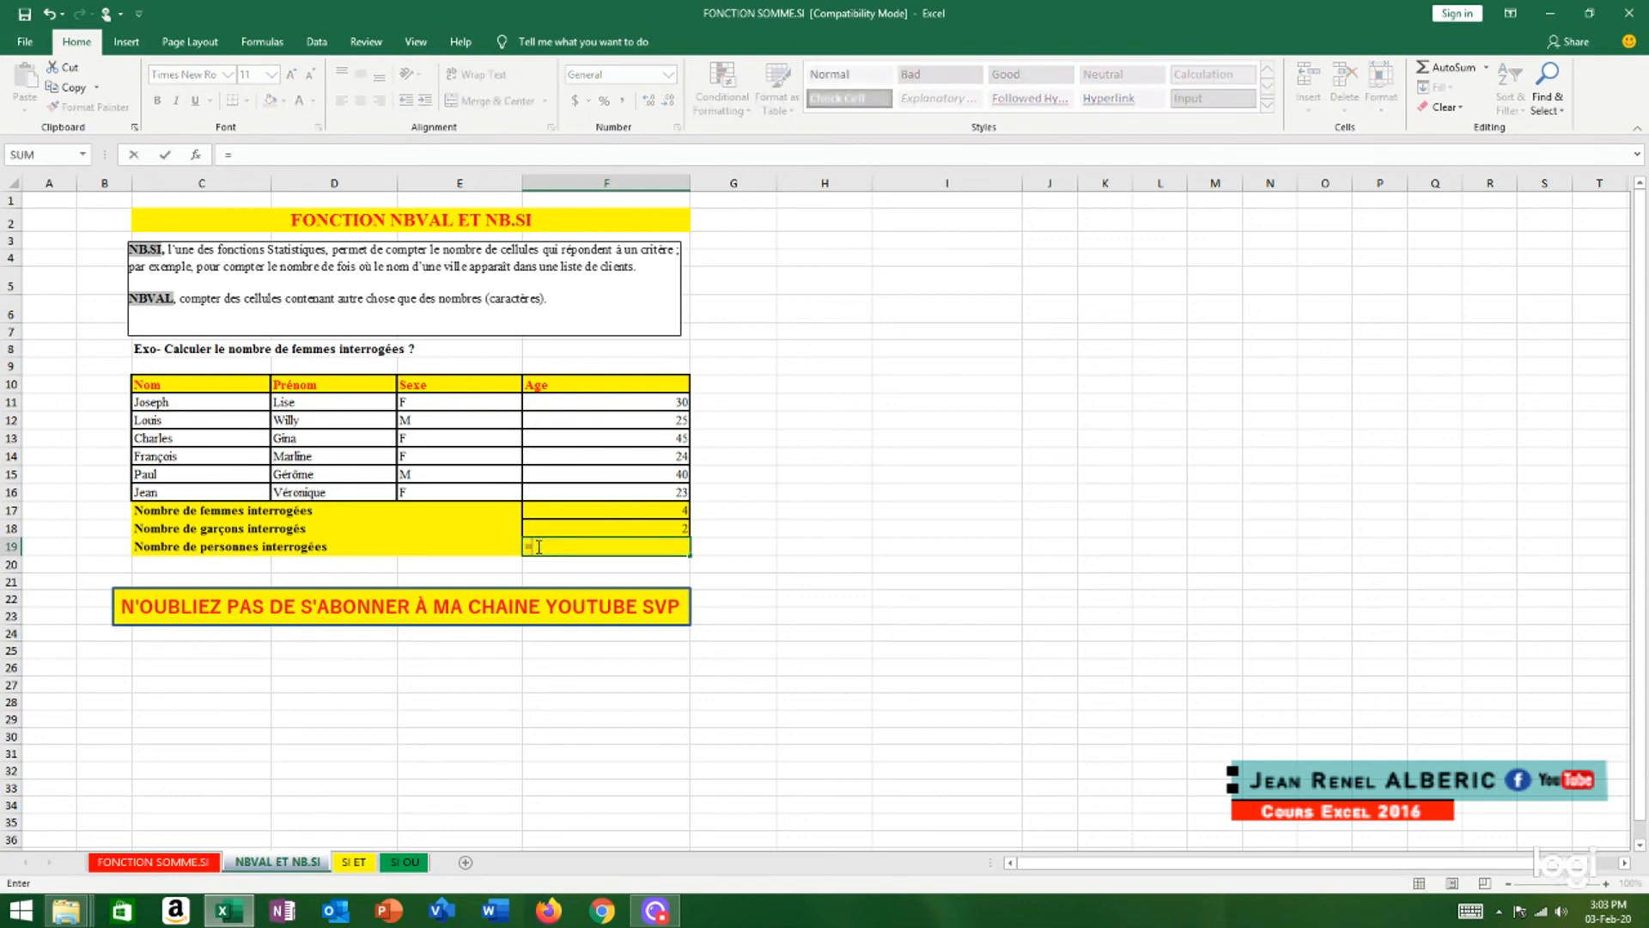
type("count")
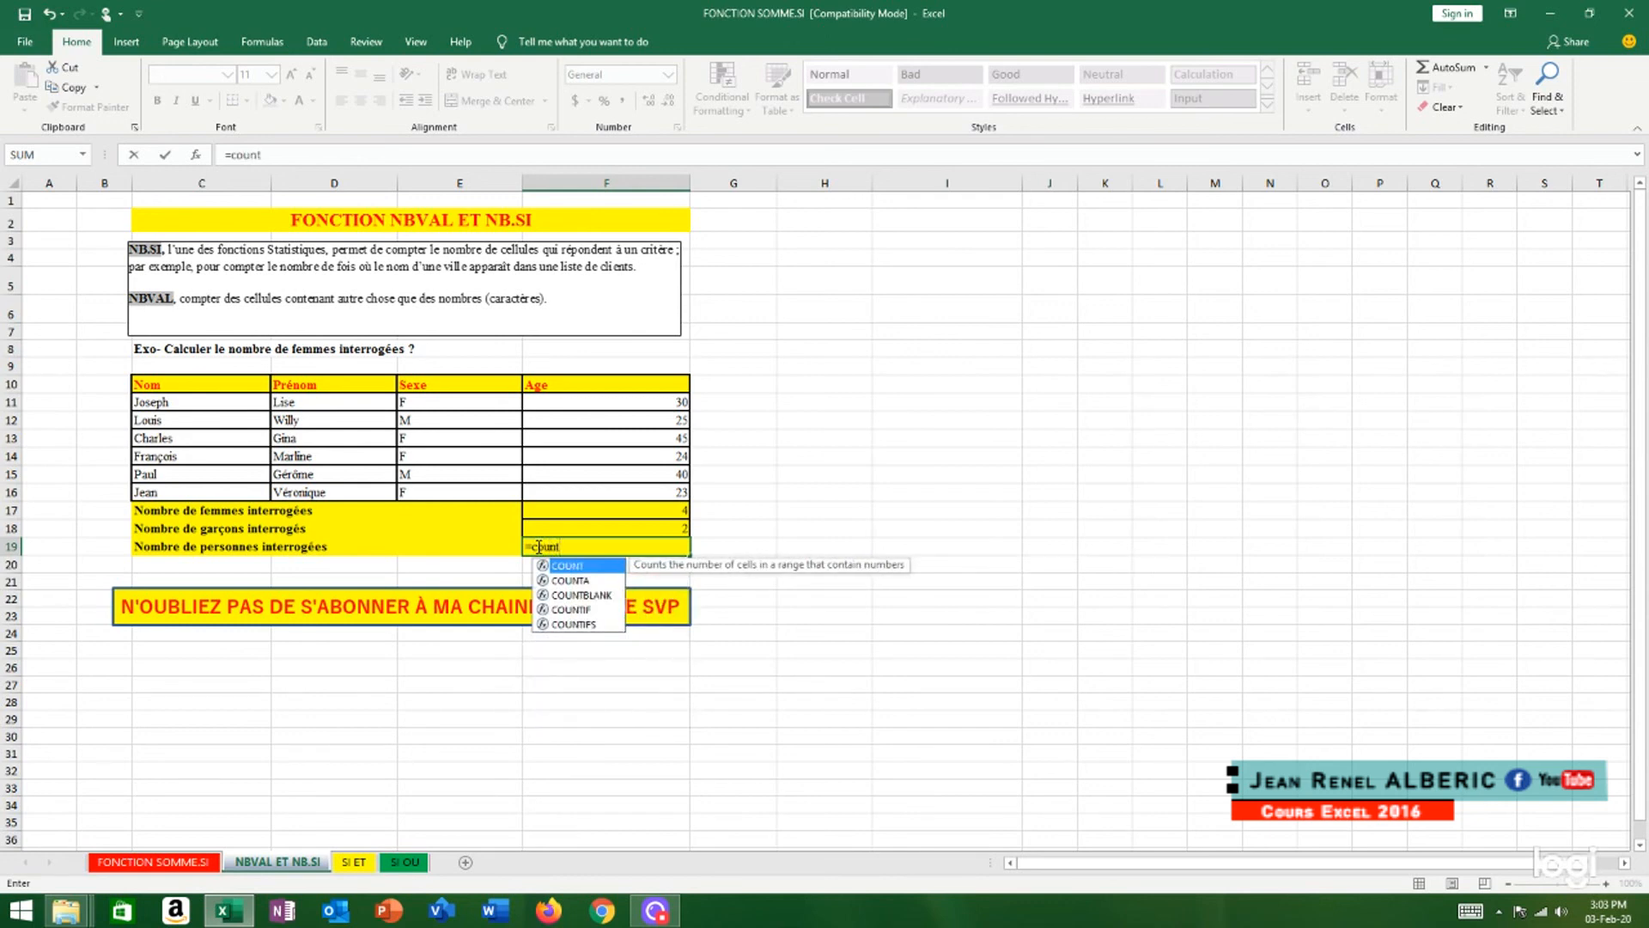
double_click(584, 580)
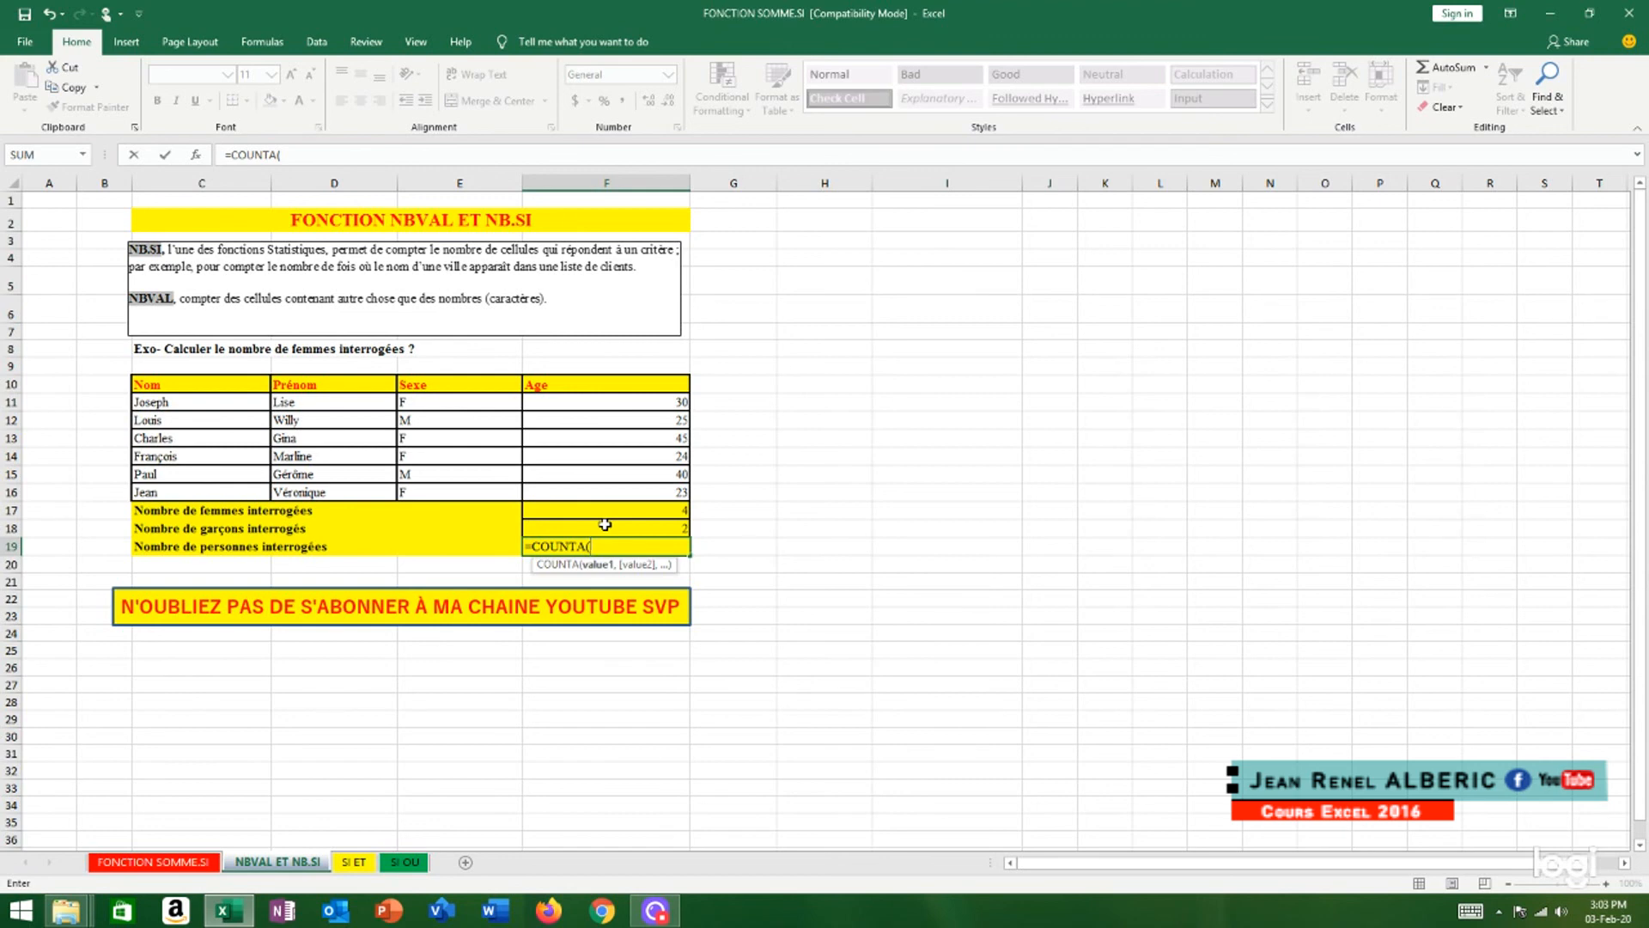
left_click(431, 398)
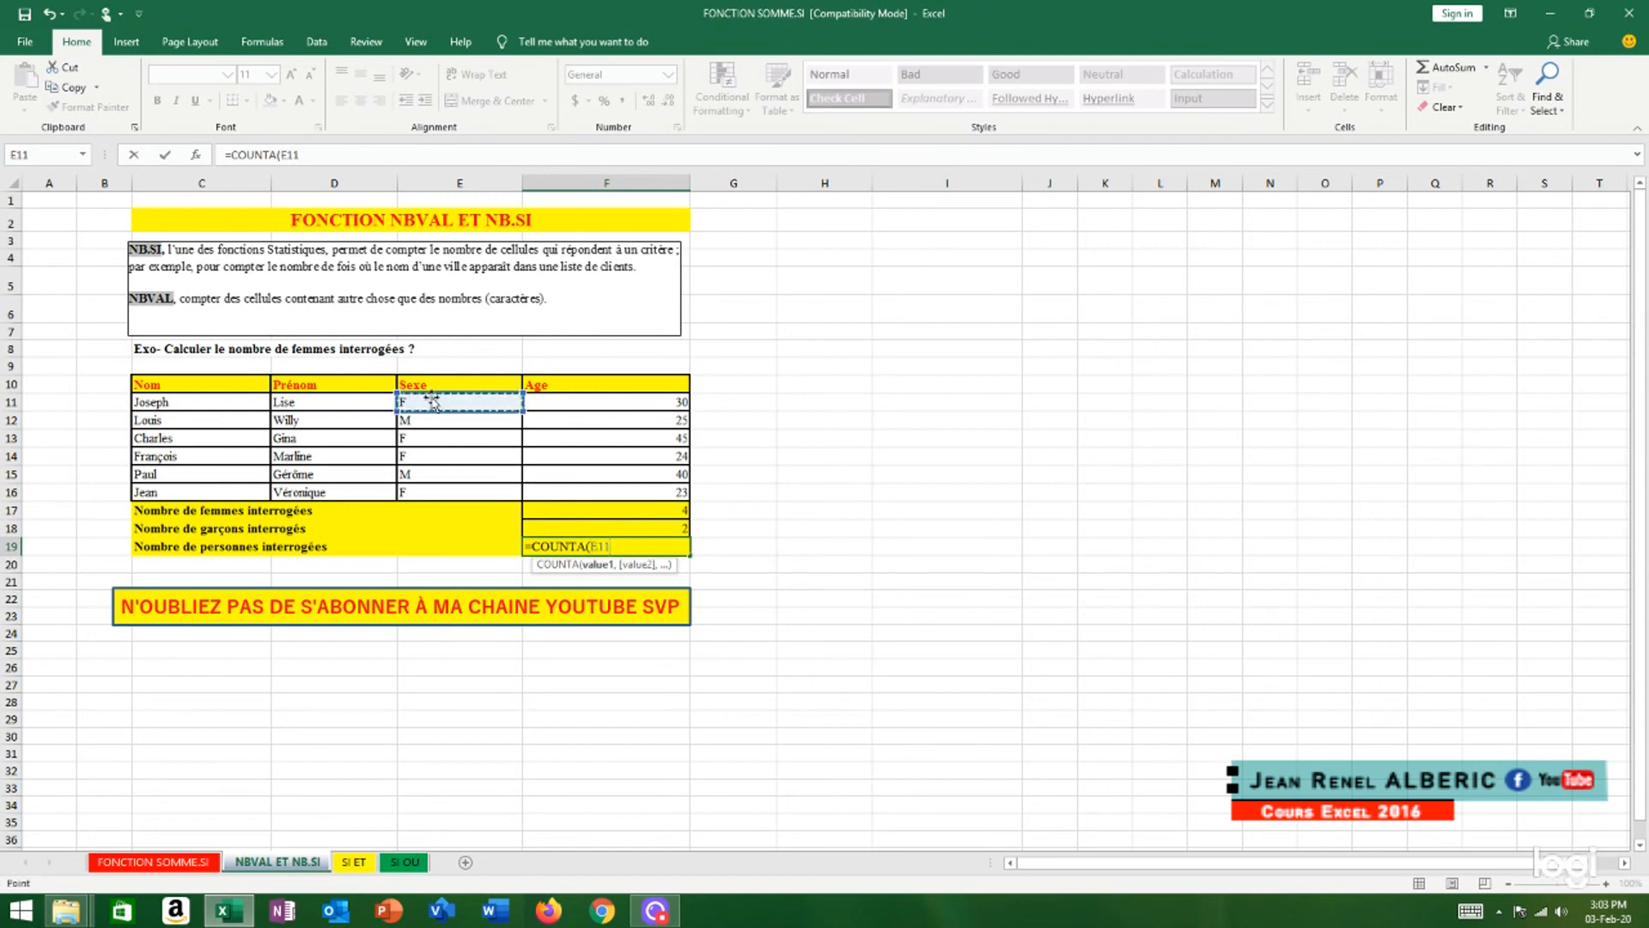
key("F8")
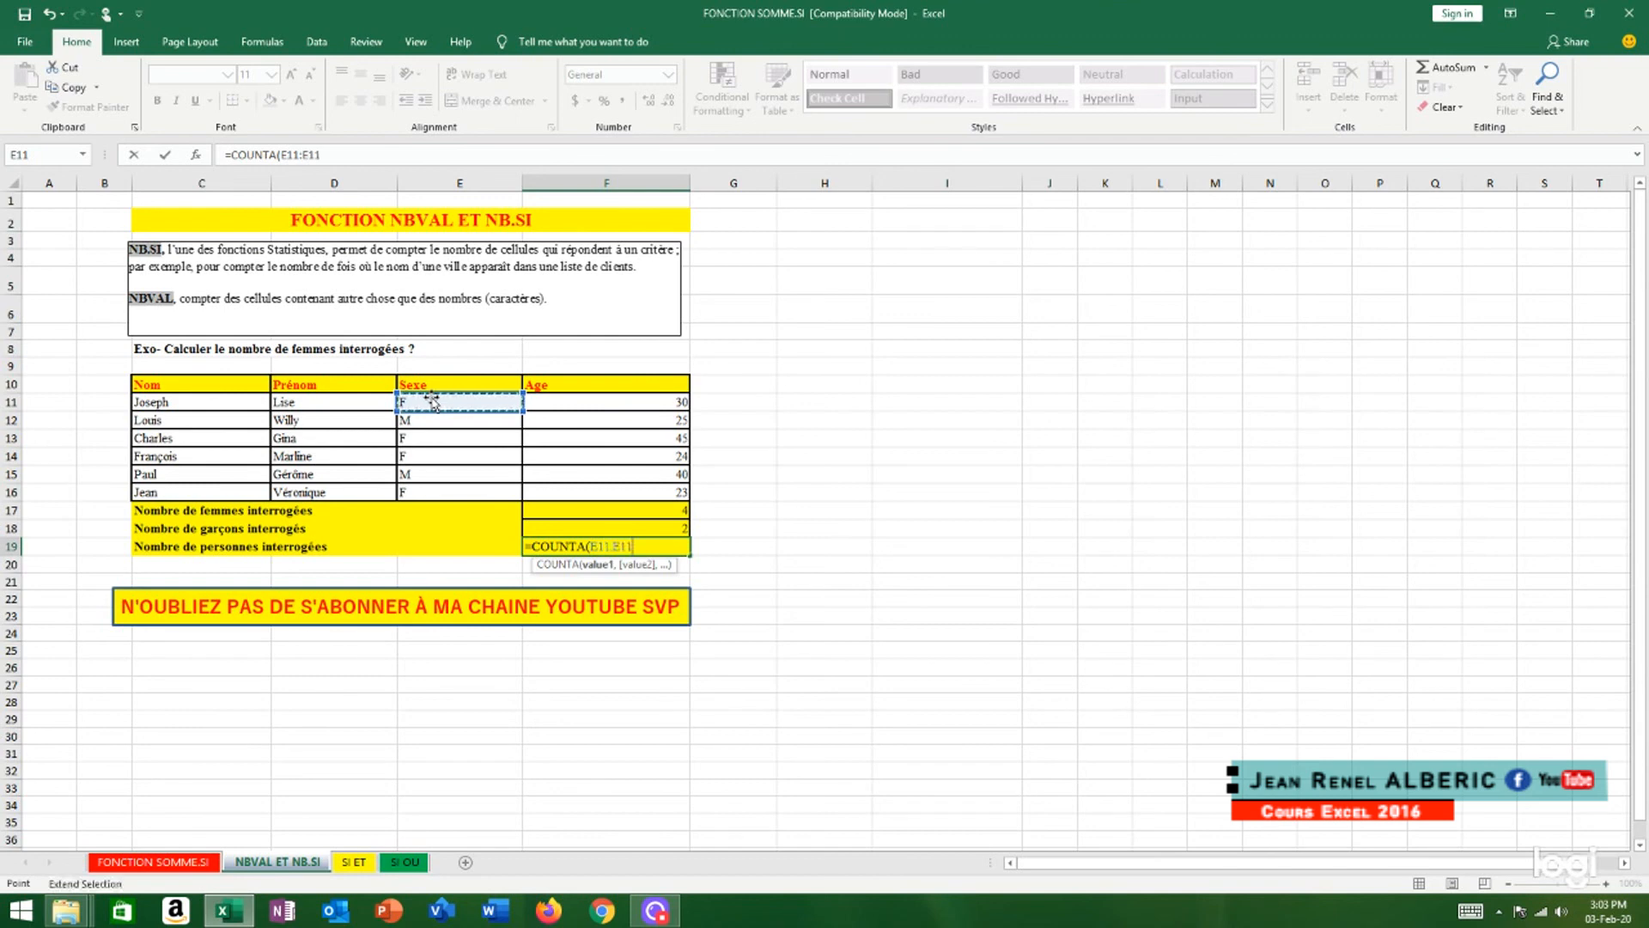
left_click(443, 493)
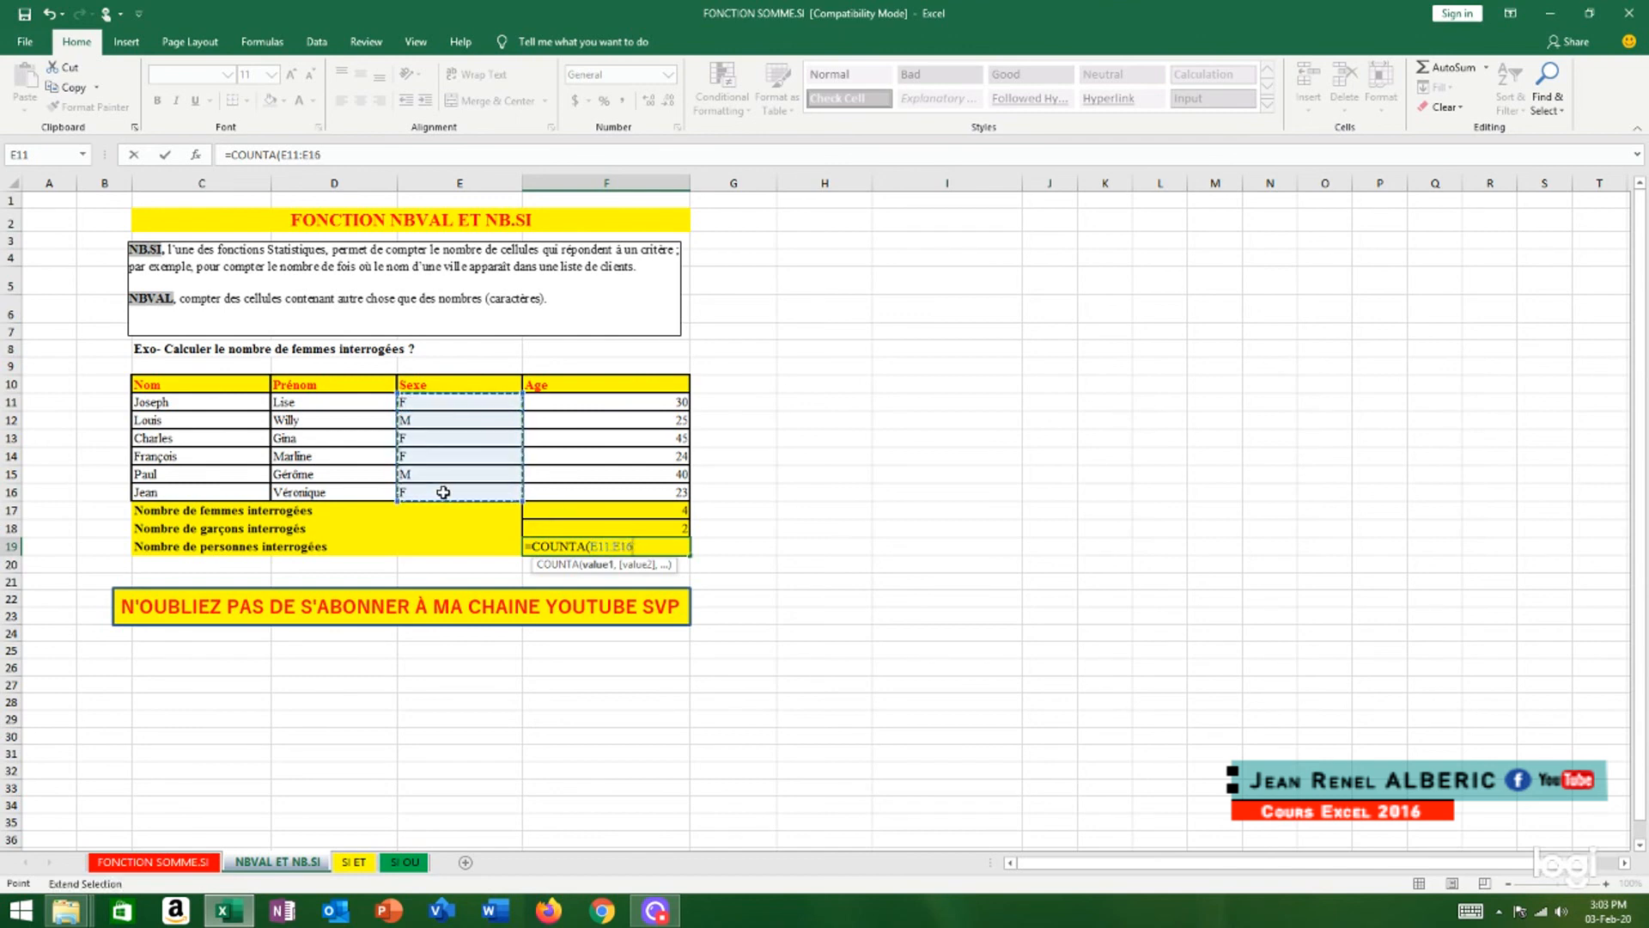
type(")")
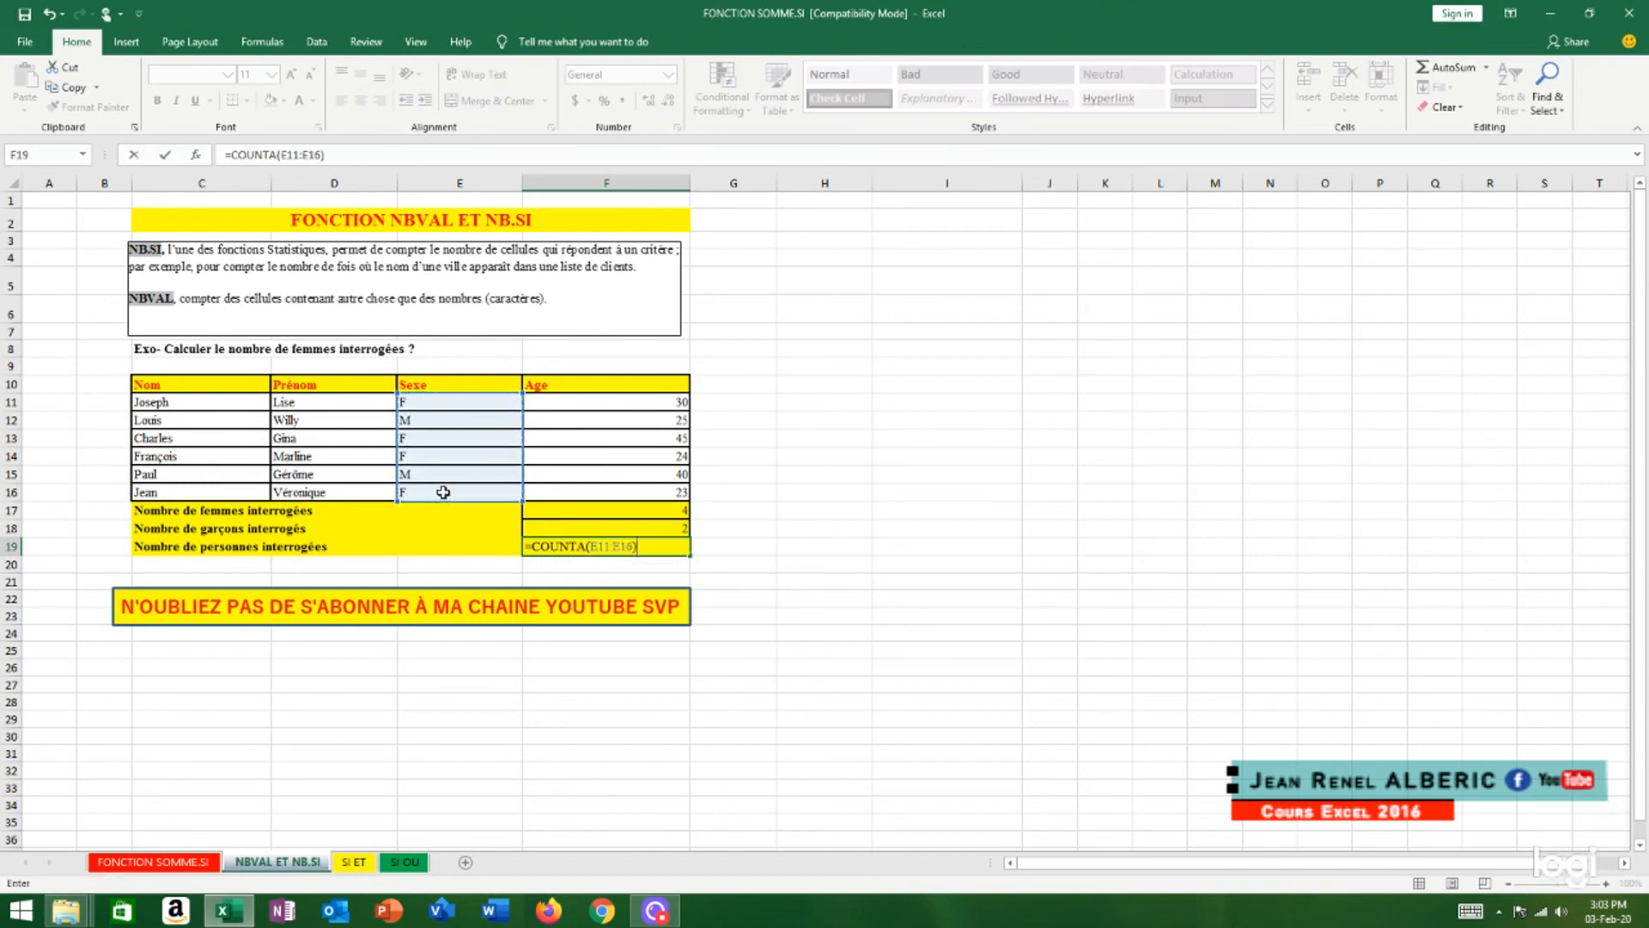
key("Return")
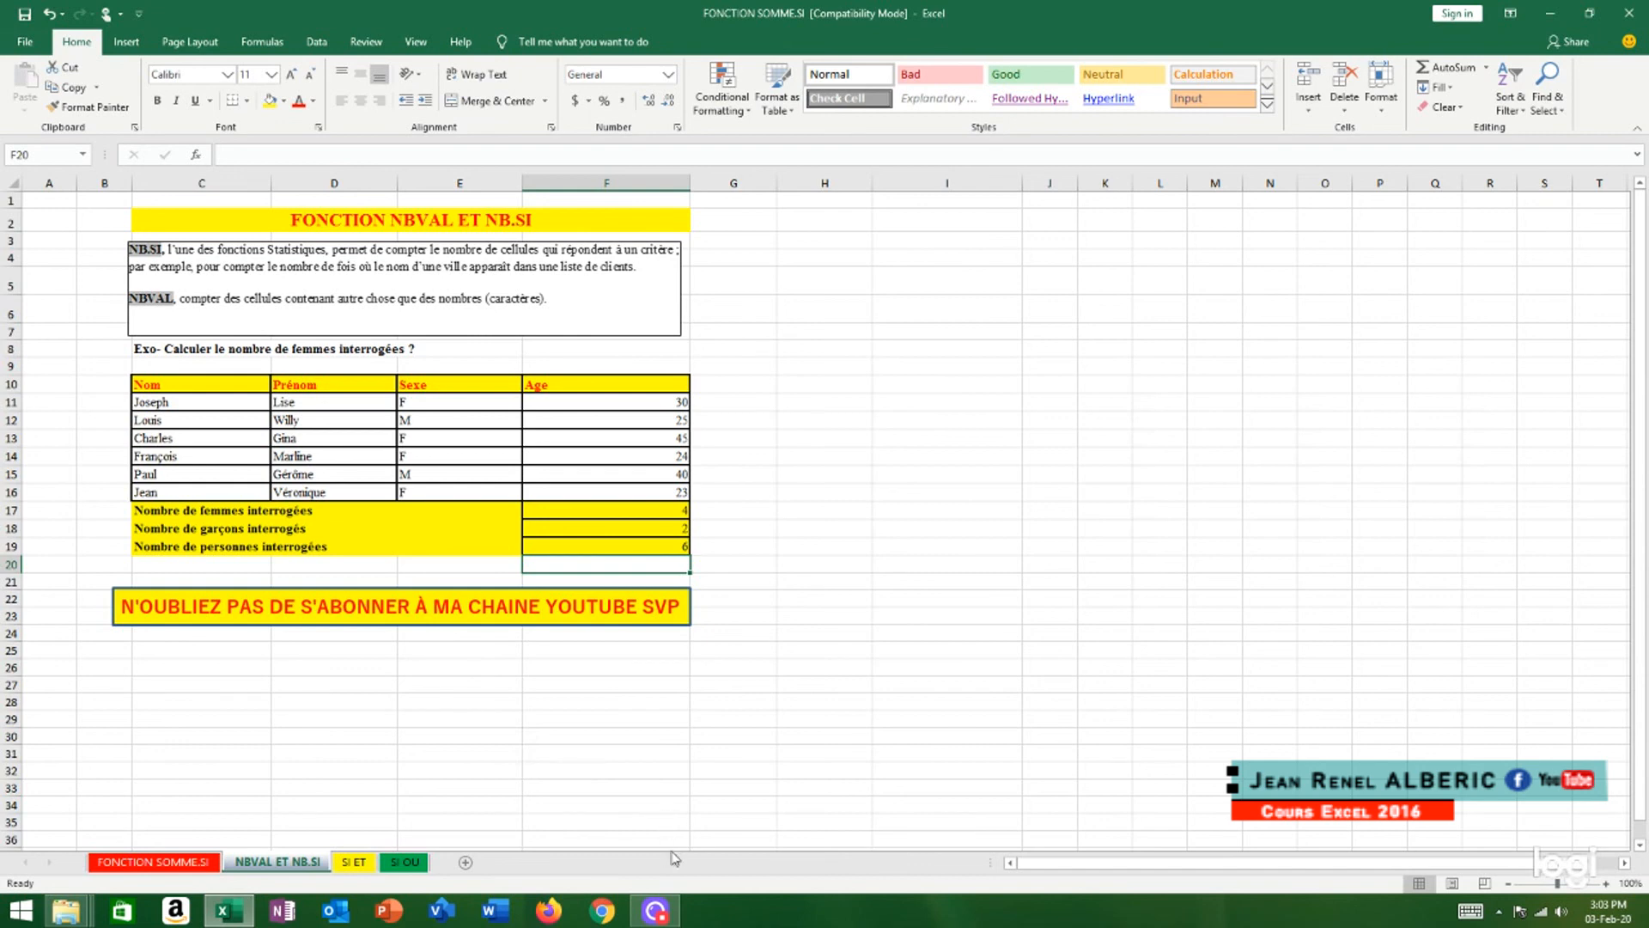
right_click(659, 912)
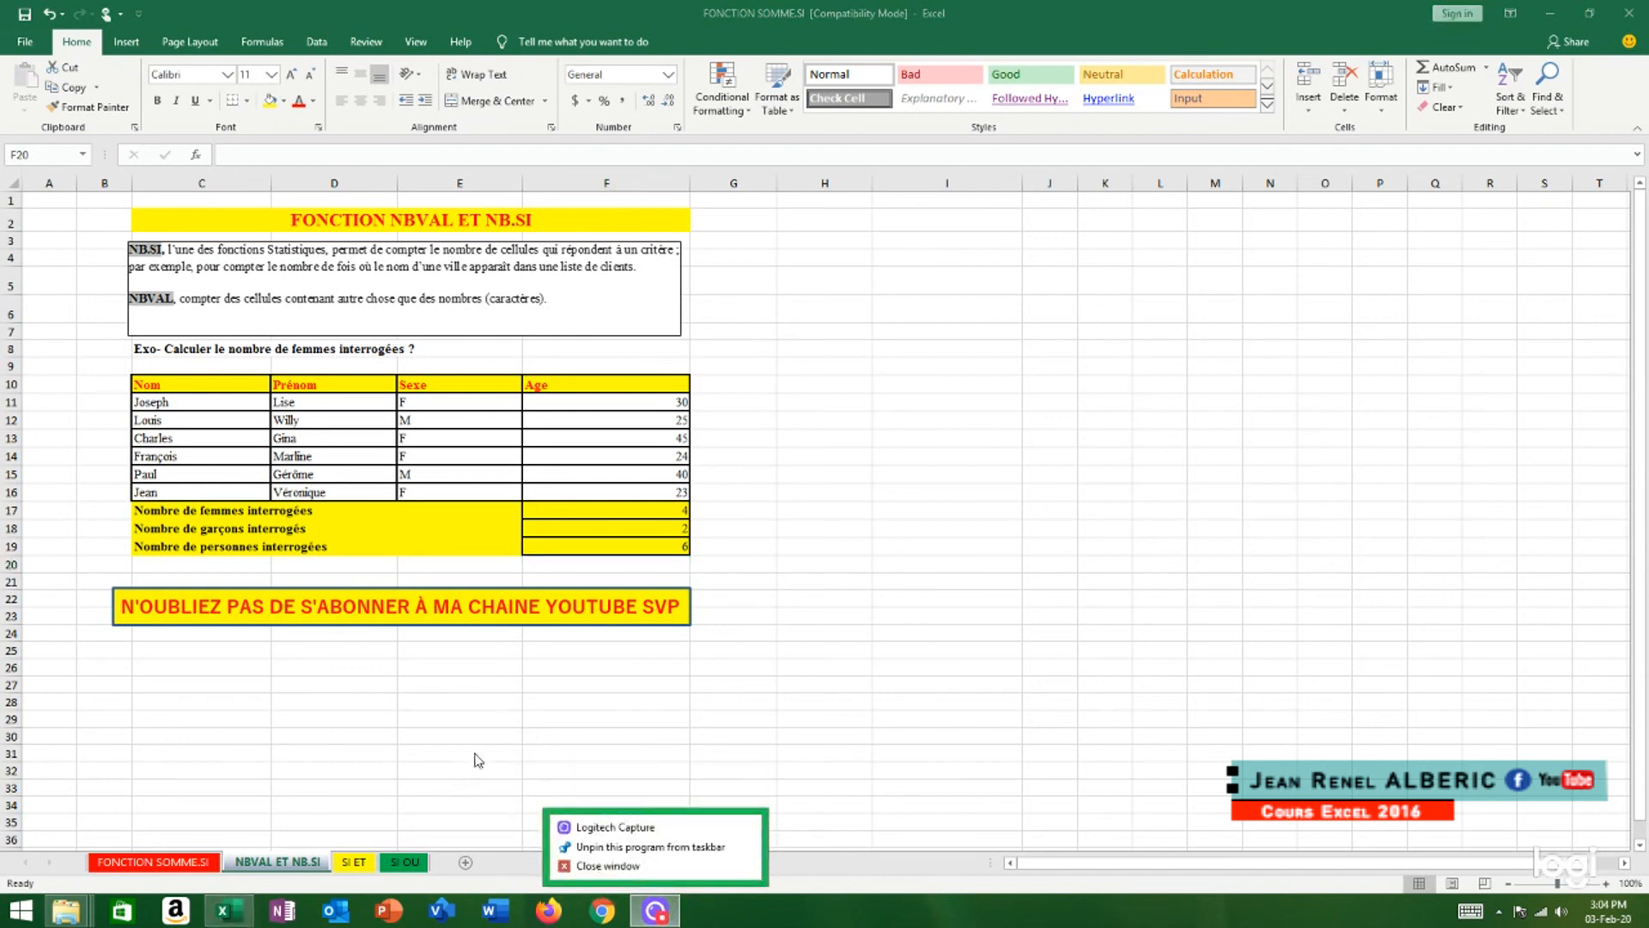
left_click(608, 865)
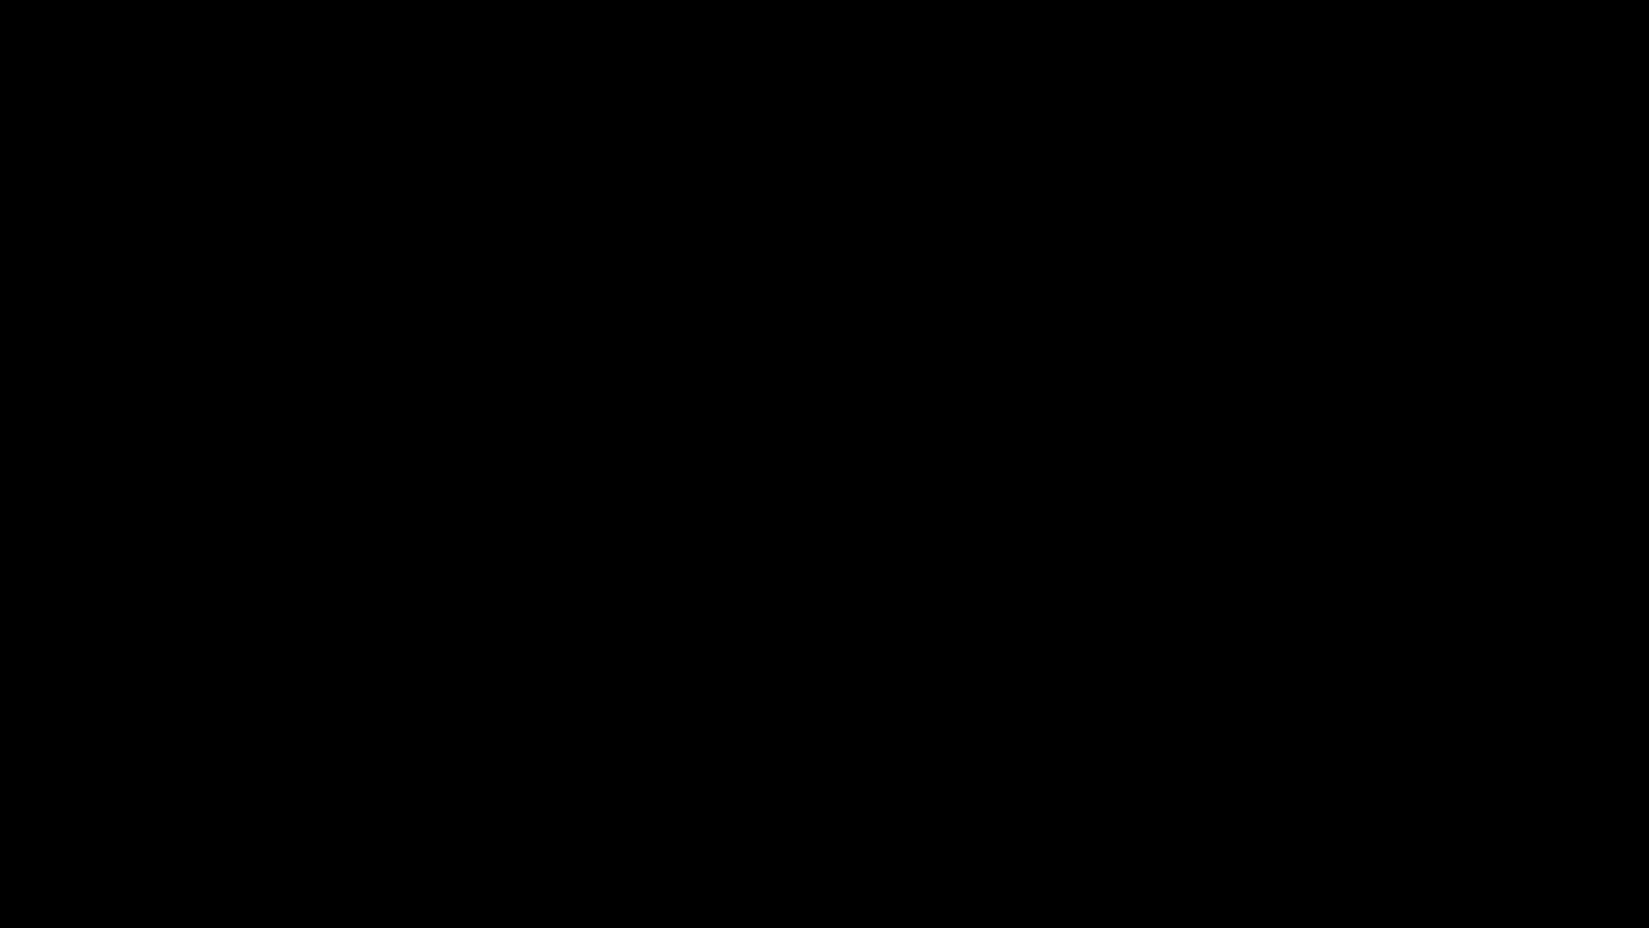